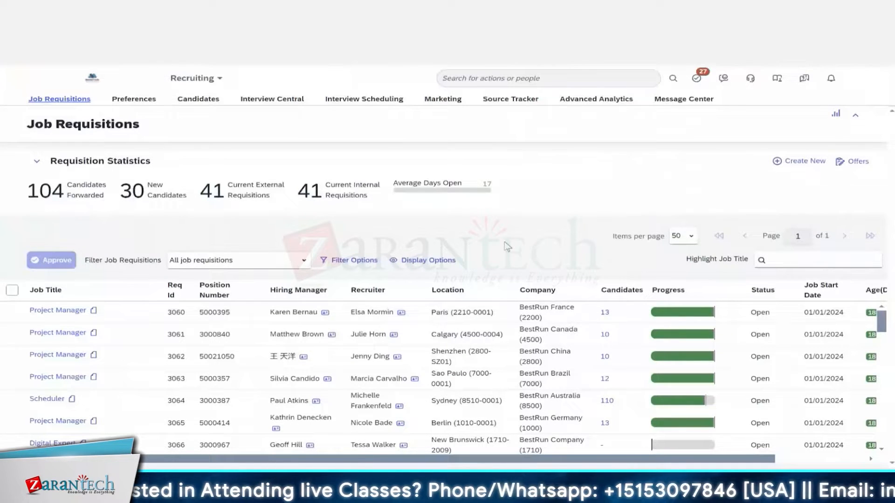
# Step: Reload the job requisitions page and open the Project Manager requisition with Req Id 3060
pyautogui.rightClick(99, 12)
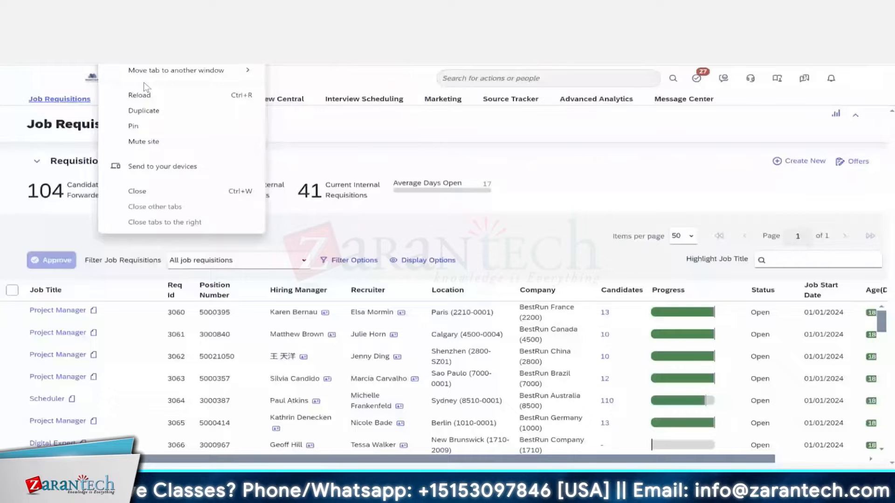
pyautogui.click(142, 94)
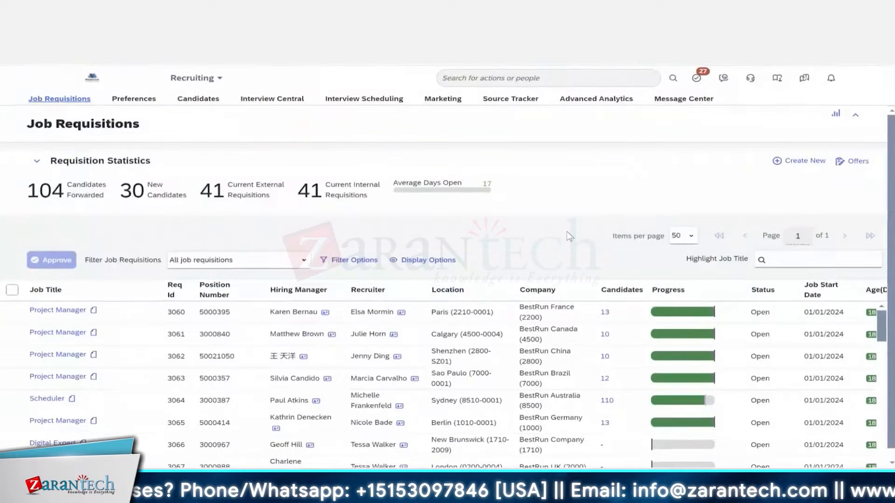
pyautogui.click(57, 313)
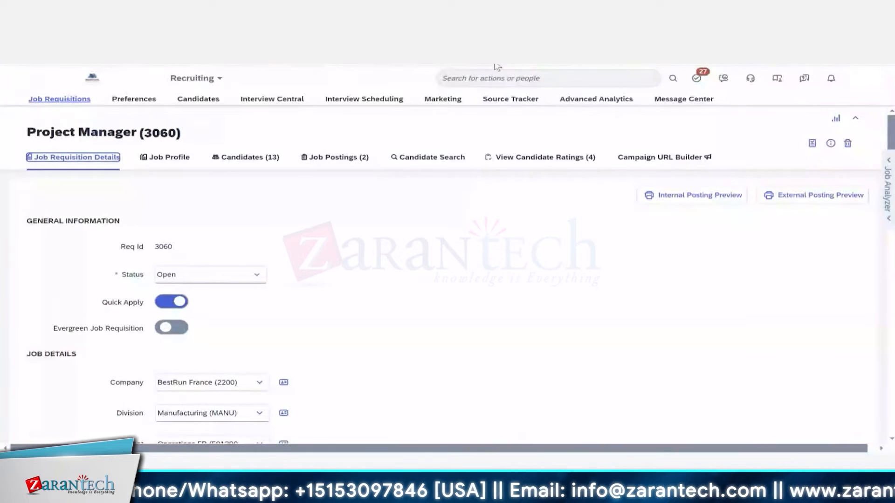
# Step: Search for "route map", open Manage Route maps and look through the route map list
pyautogui.click(488, 78)
pyautogui.write('route map')
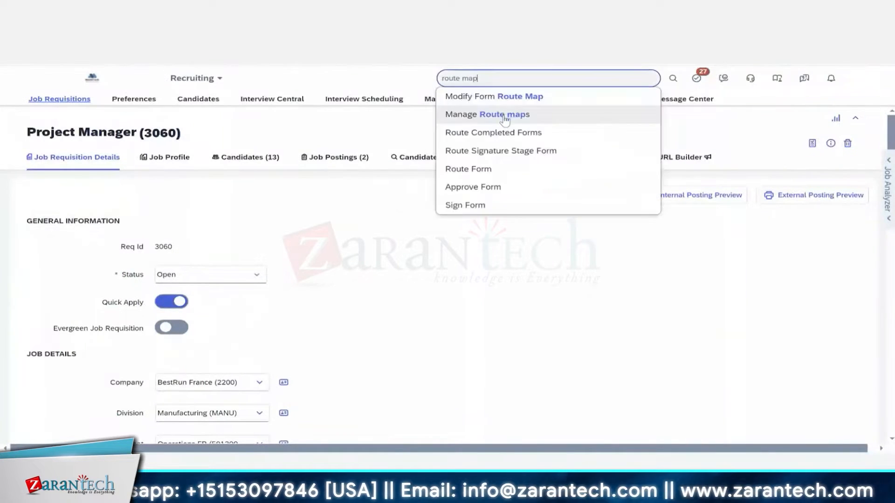
pyautogui.click(504, 119)
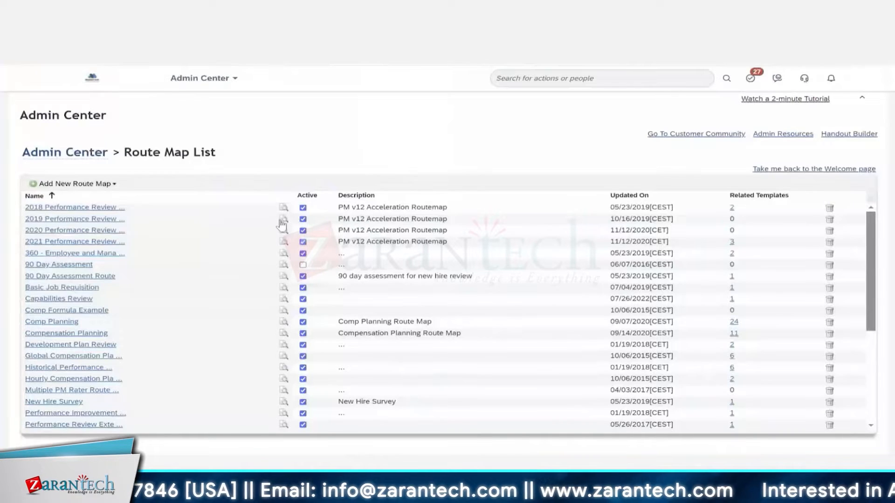
pyautogui.scroll(-5, 196, 252)
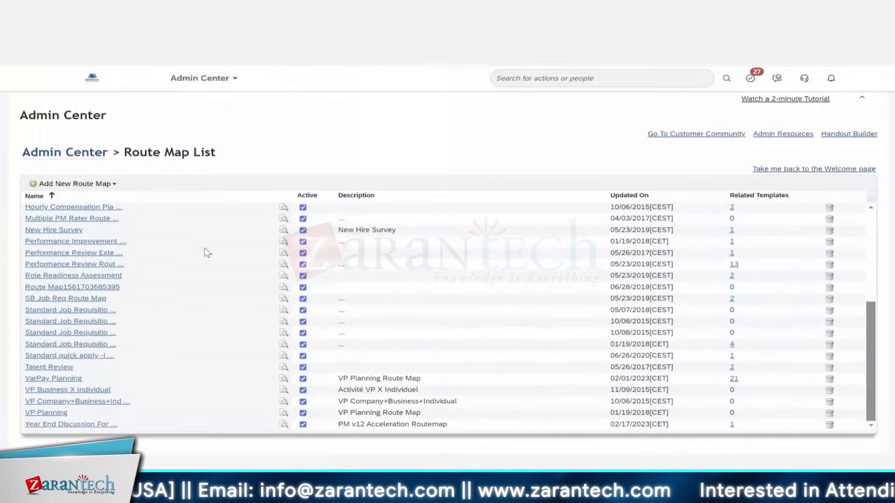
pyautogui.scroll(5, 208, 252)
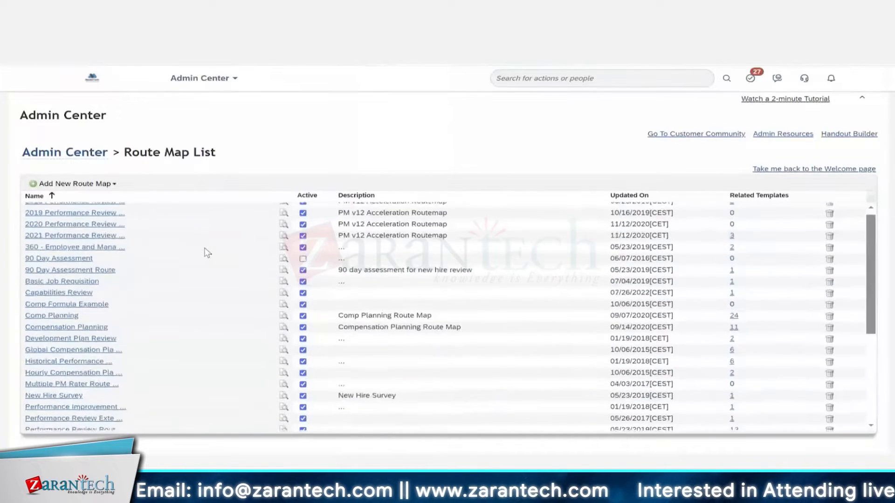
# Step: Go to the Admin Center and view its complete tools list, closing the list when done
pyautogui.click(857, 89)
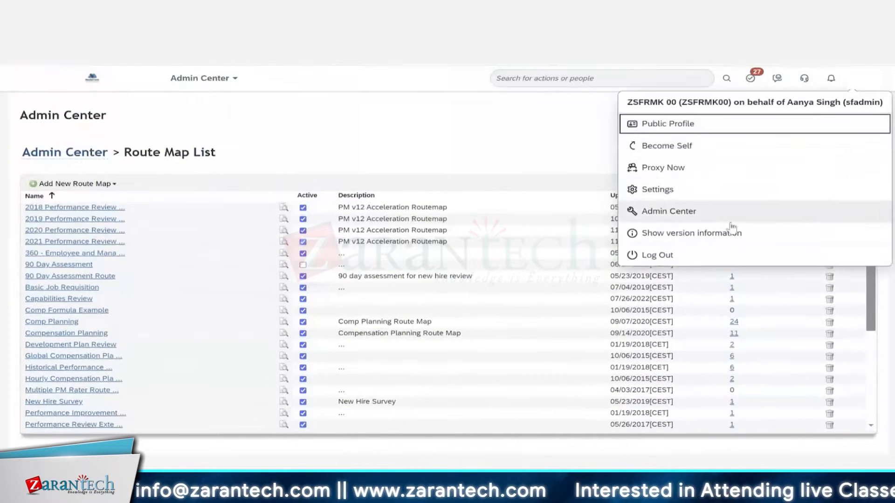
pyautogui.click(651, 212)
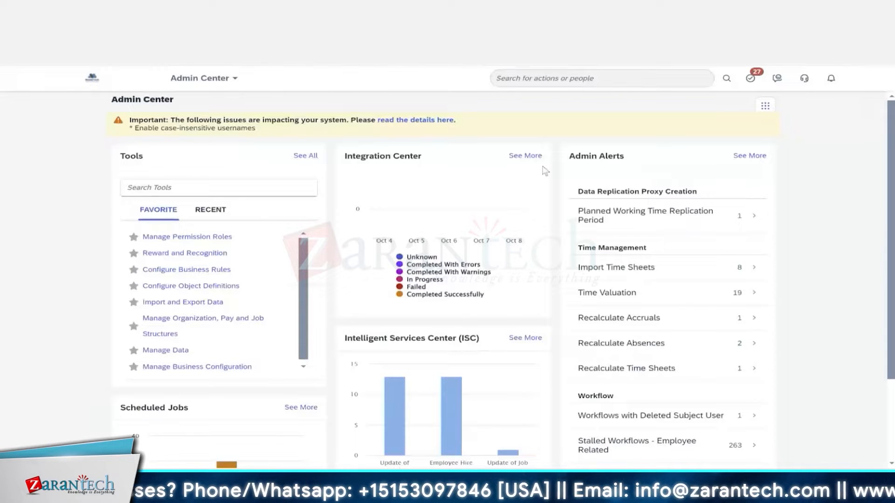
pyautogui.click(222, 84)
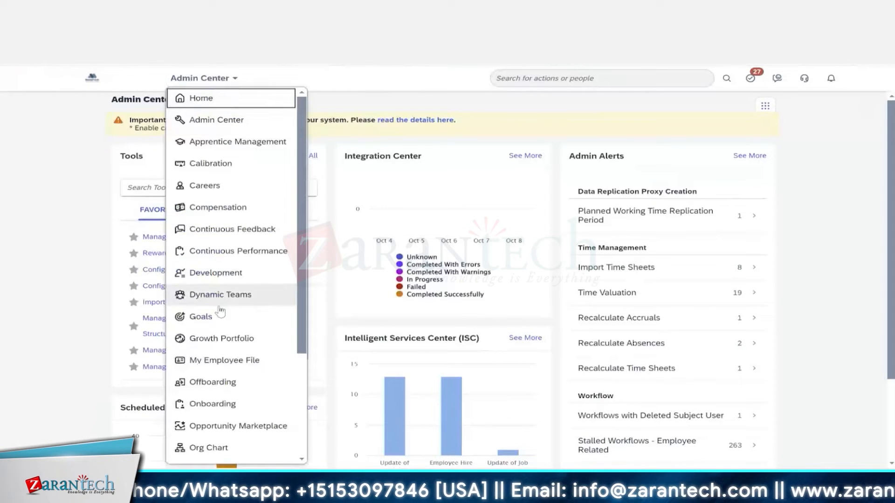
pyautogui.click(832, 154)
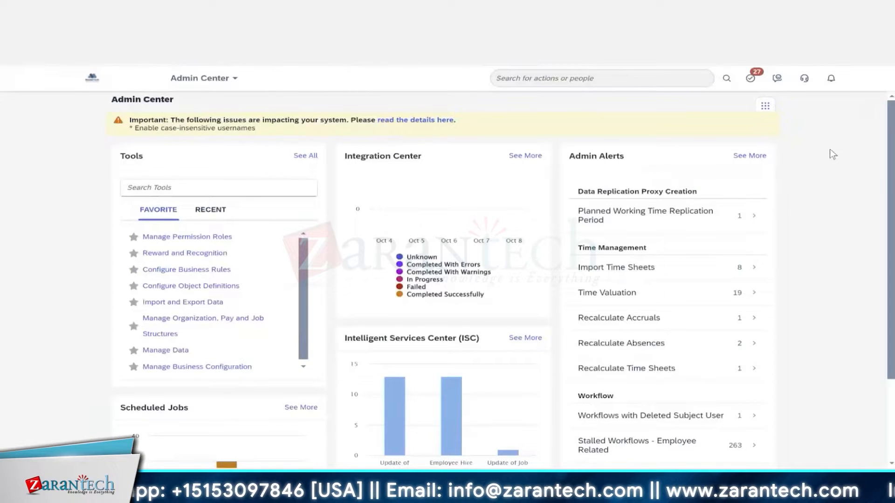
pyautogui.click(850, 79)
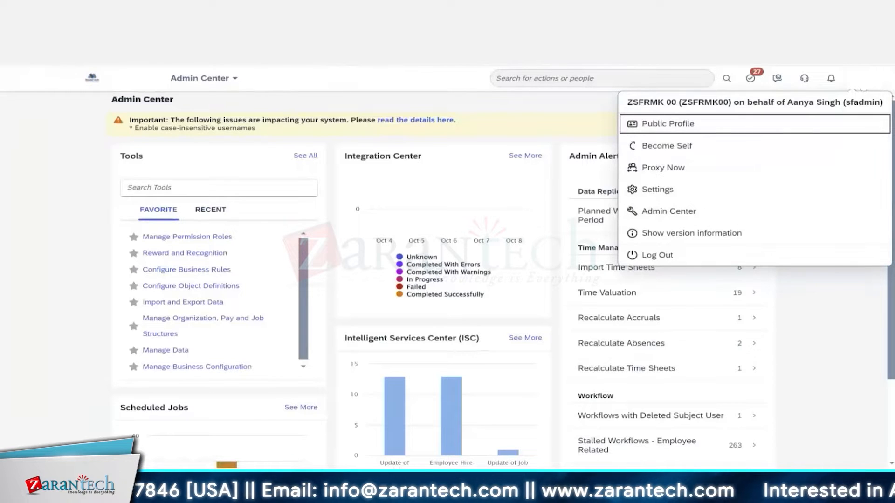
pyautogui.click(716, 211)
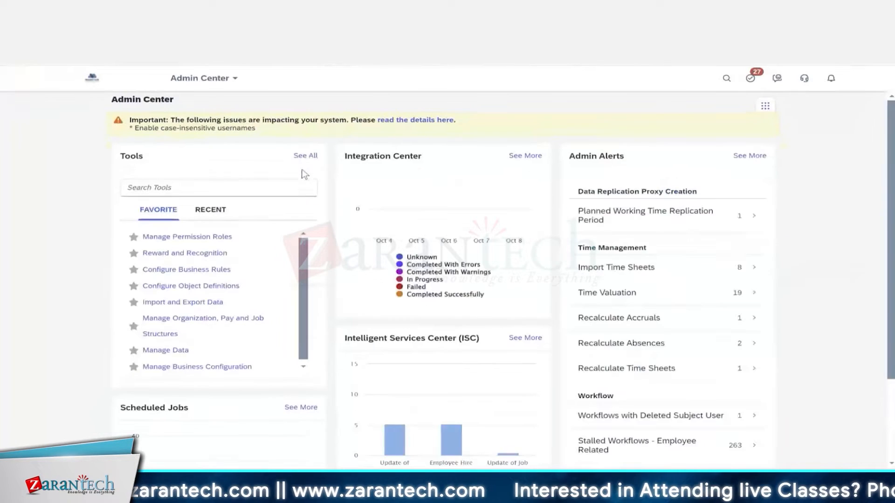
pyautogui.click(302, 156)
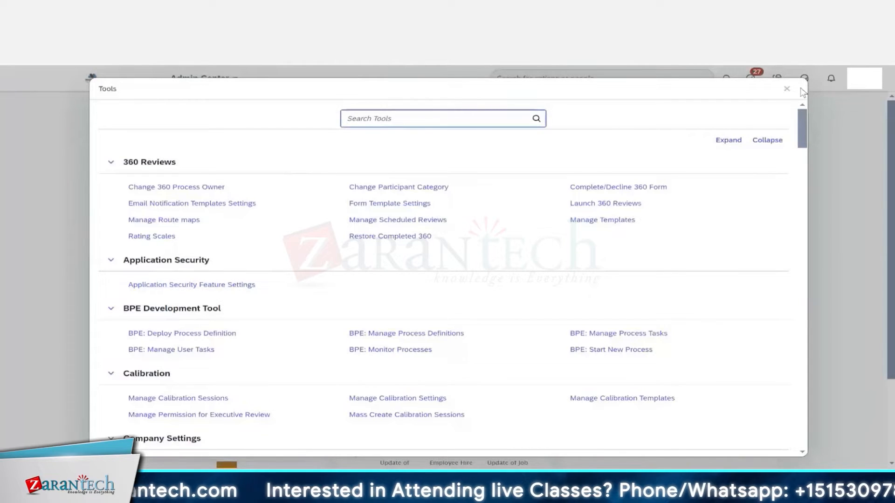
pyautogui.click(786, 88)
# Step: Examine the modules available for navigation, from Home down to Workforce Analytics
pyautogui.click(203, 78)
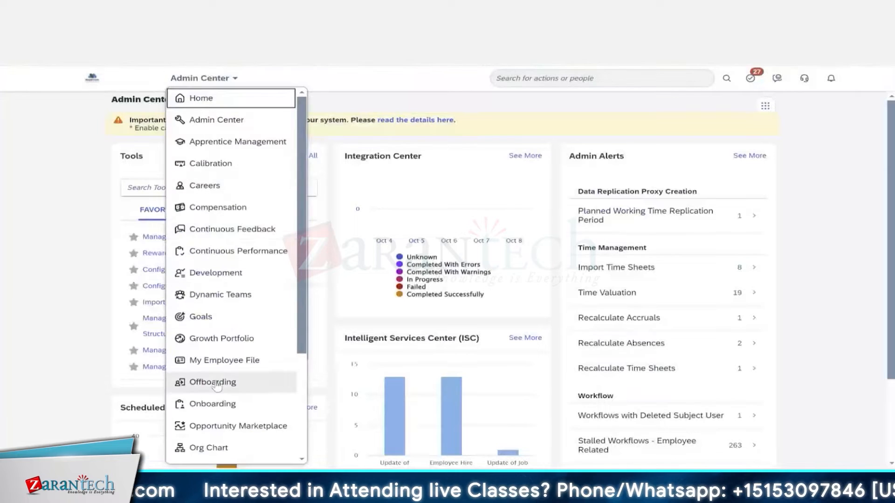
pyautogui.scroll(-3, 216, 368)
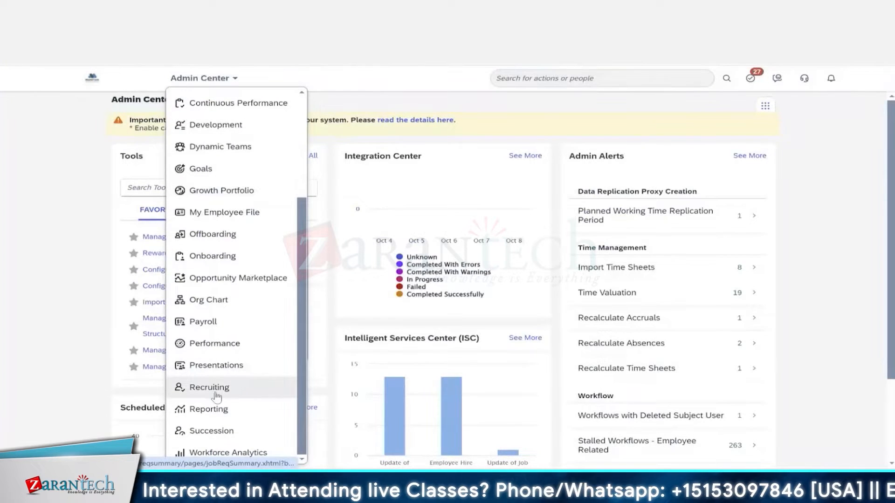
pyautogui.scroll(3, 258, 219)
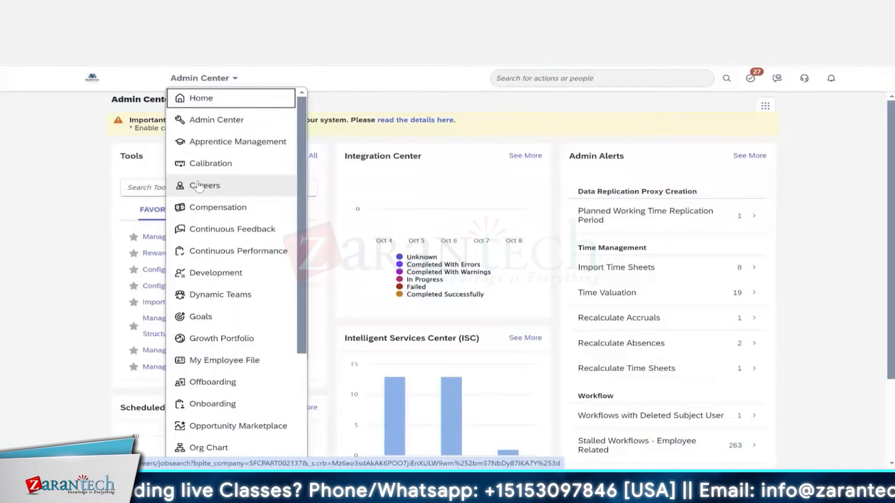
pyautogui.scroll(-3, 199, 185)
pyautogui.scroll(3, 200, 186)
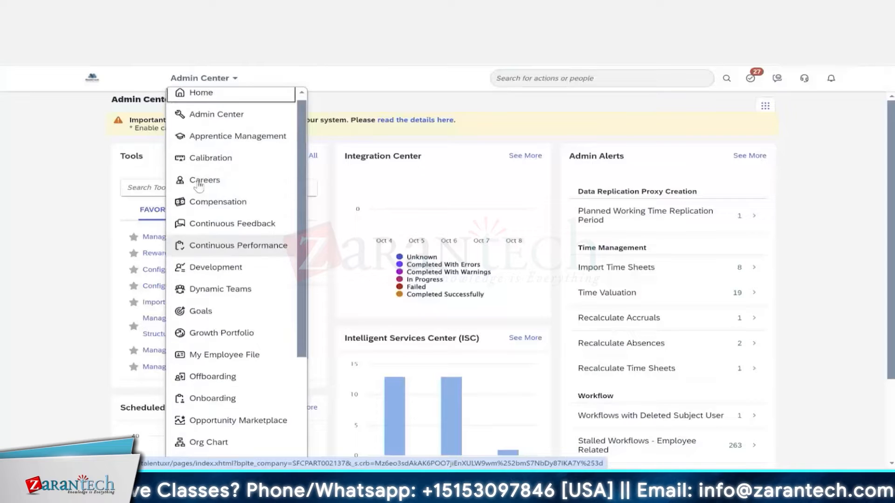
pyautogui.scroll(-2, 199, 185)
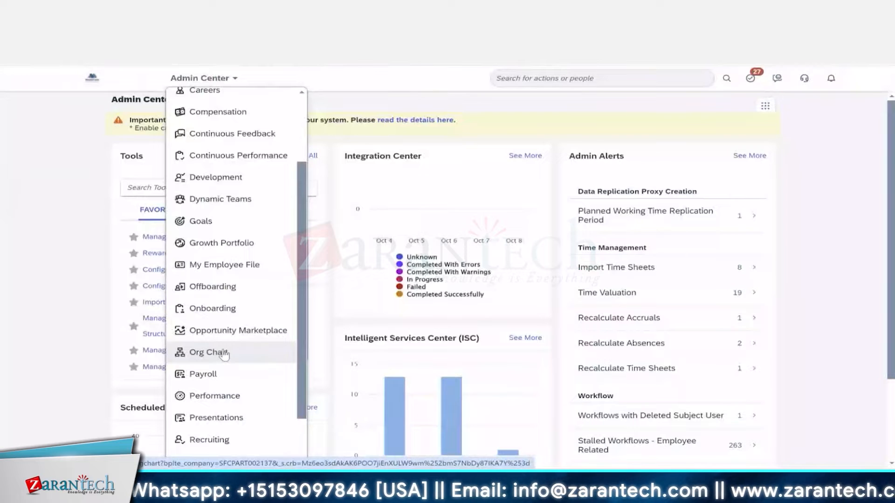
pyautogui.scroll(-2, 224, 355)
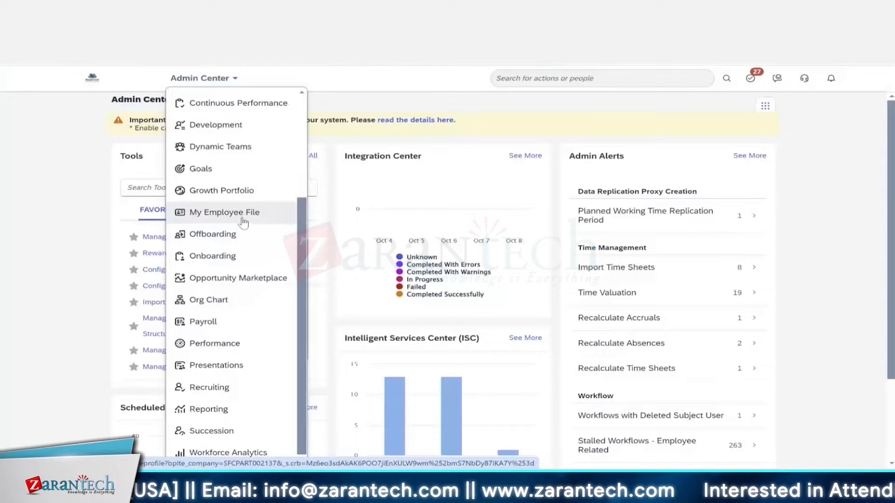
pyautogui.click(854, 197)
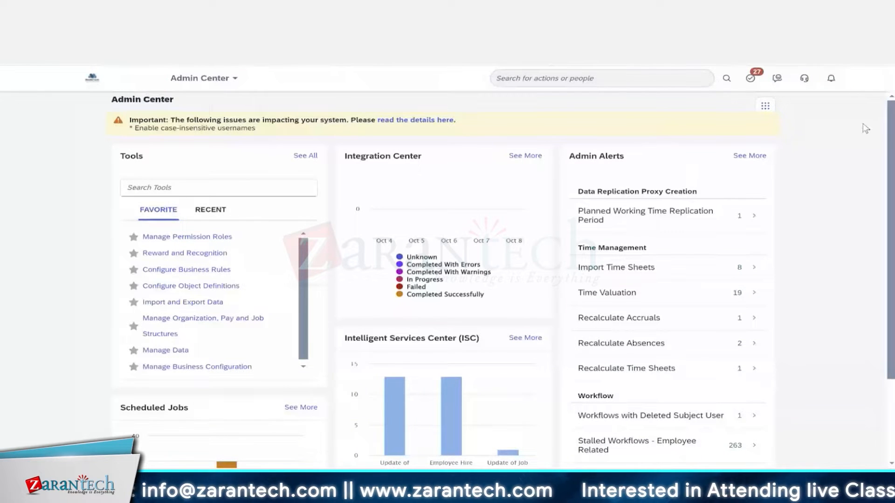
# Step: Open the complete Admin Center tools list, collapse all its categories and look through the category names
pyautogui.click(855, 78)
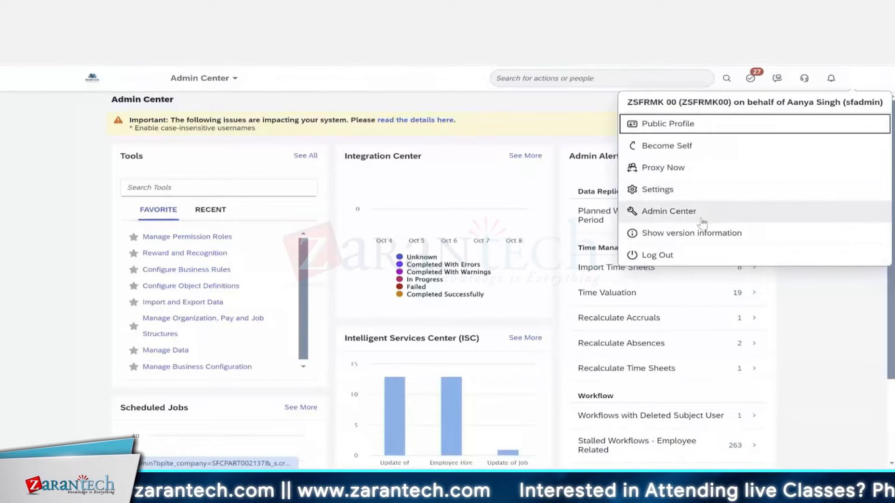
pyautogui.click(56, 213)
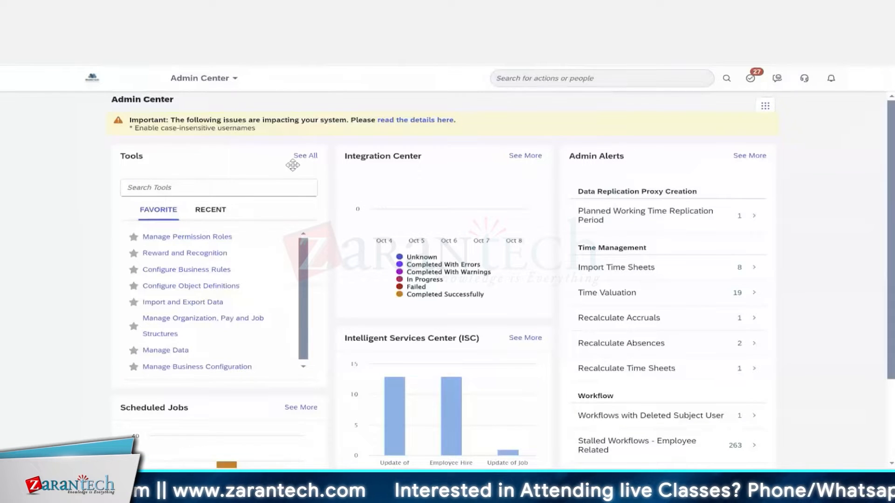
pyautogui.click(303, 157)
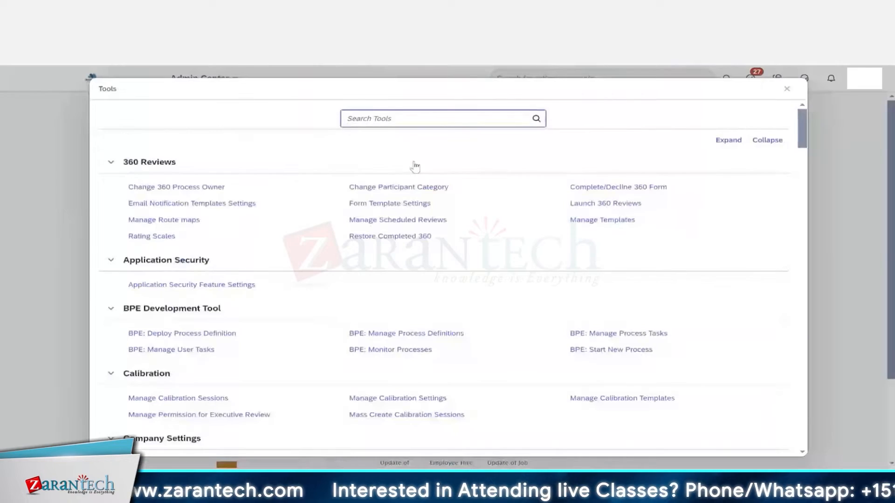
pyautogui.click(767, 139)
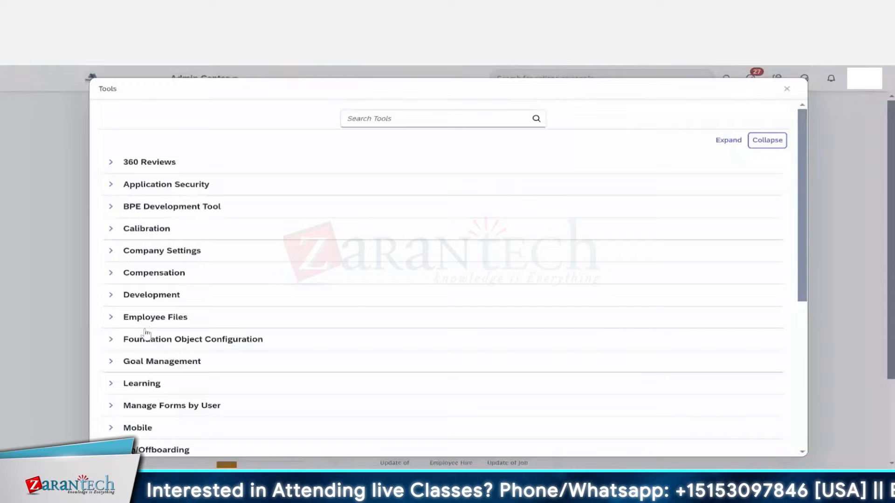
pyautogui.scroll(-3, 146, 333)
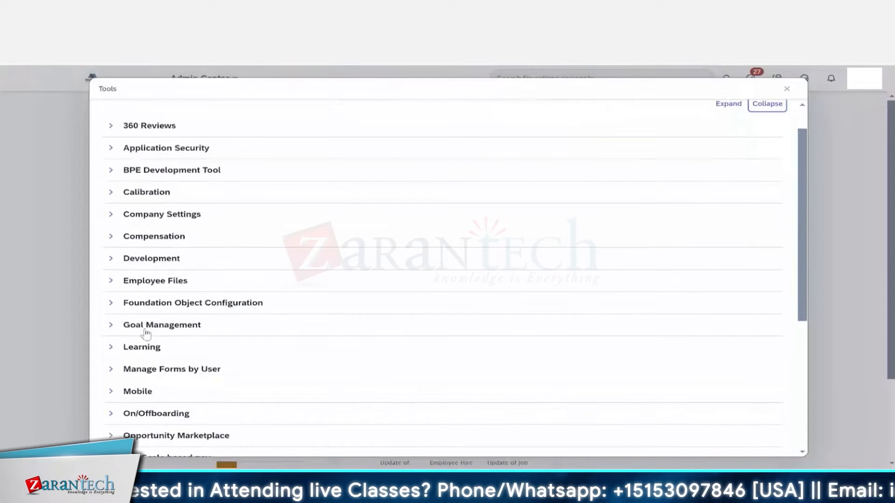
pyautogui.scroll(-3, 146, 333)
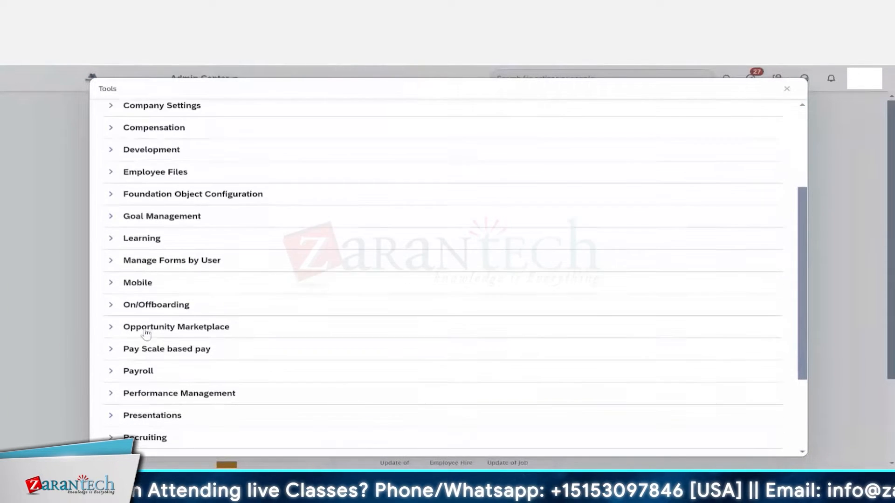
pyautogui.scroll(-1, 146, 333)
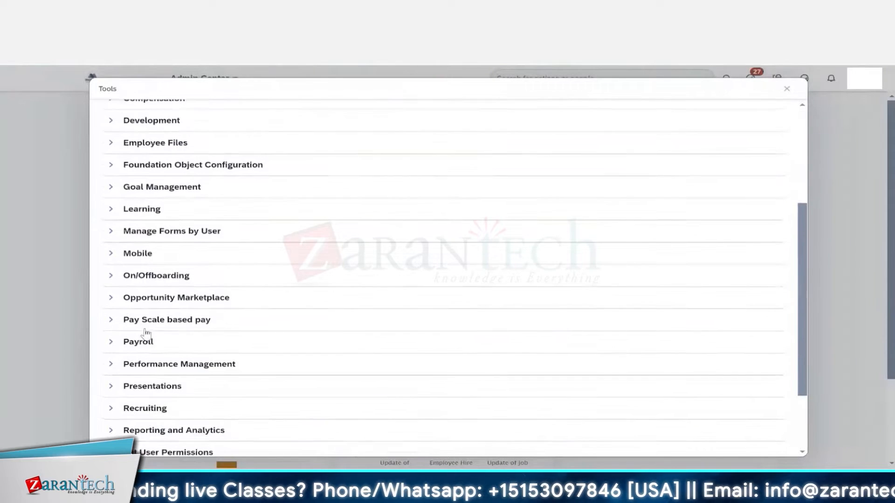
pyautogui.scroll(-3, 146, 333)
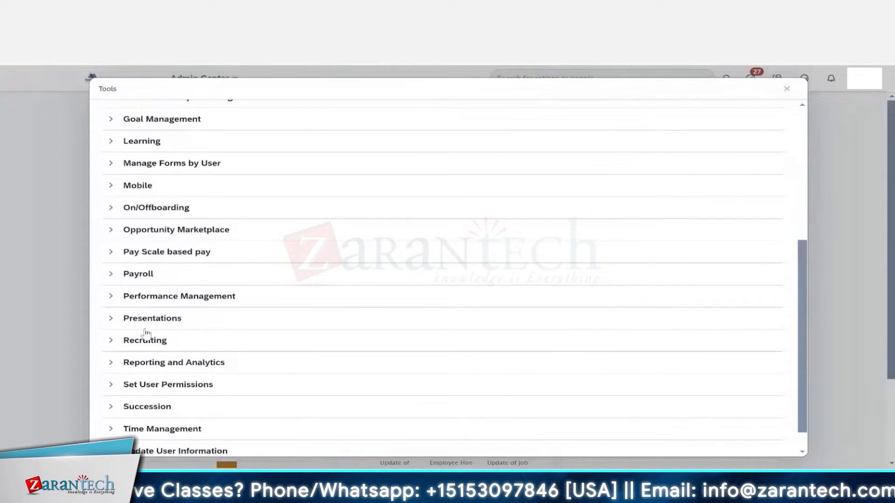
pyautogui.scroll(-1, 146, 332)
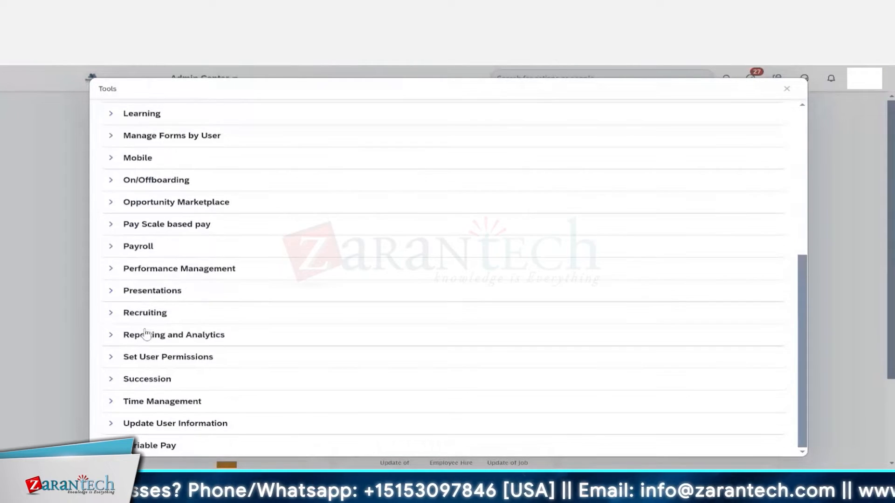
pyautogui.scroll(1, 145, 334)
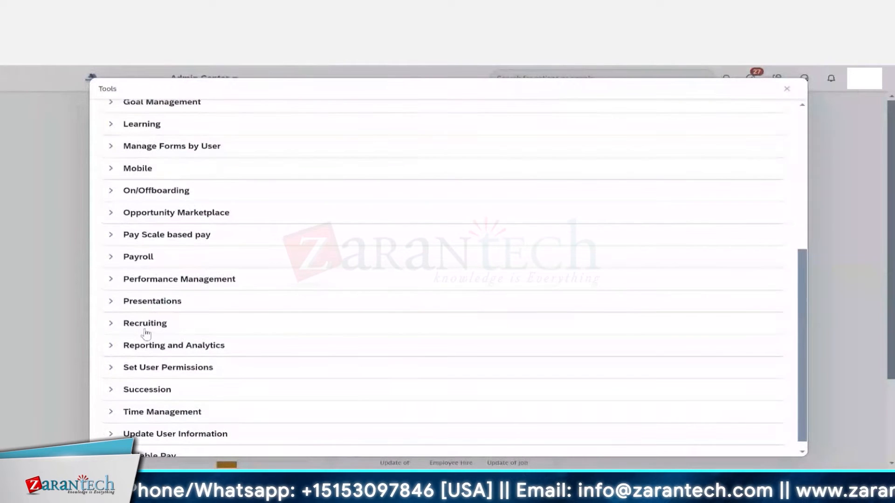
pyautogui.scroll(-1, 146, 333)
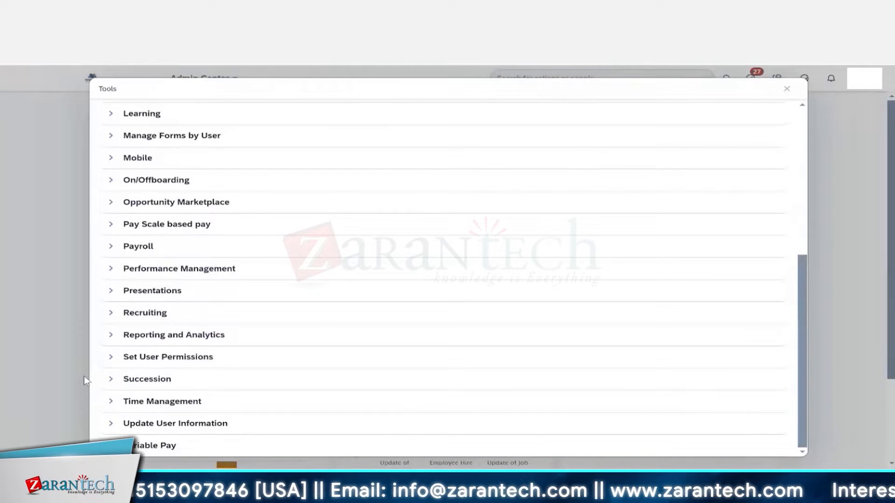
# Step: Expand the Recruiting category of the tools list and look through its administration tools
pyautogui.click(111, 316)
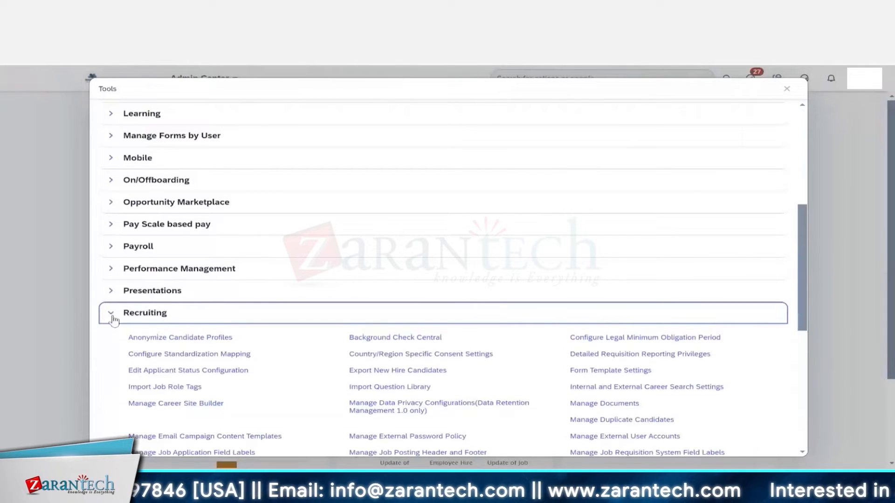
pyautogui.scroll(-3, 383, 337)
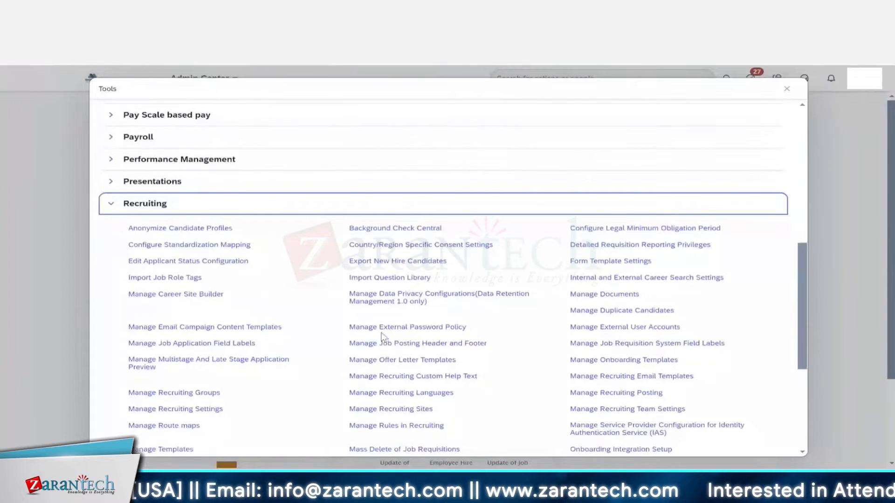
pyautogui.scroll(-2, 383, 337)
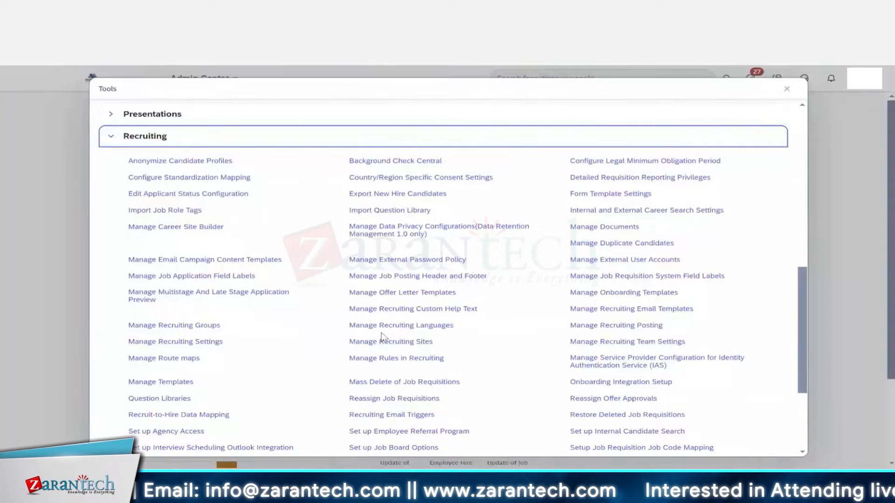
# Step: Mark Manage Route maps in the Recruiting category as a favorite tool and open it to look through the Route Map List
pyautogui.scroll(-1, 382, 336)
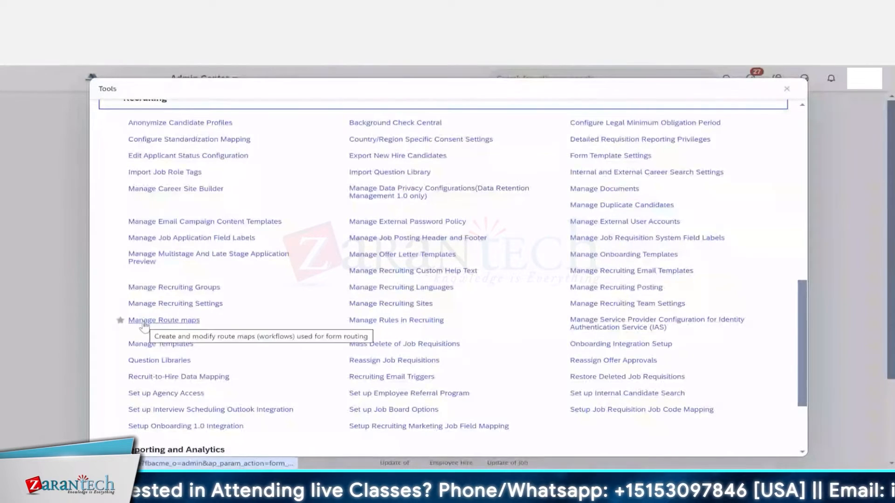
pyautogui.click(121, 321)
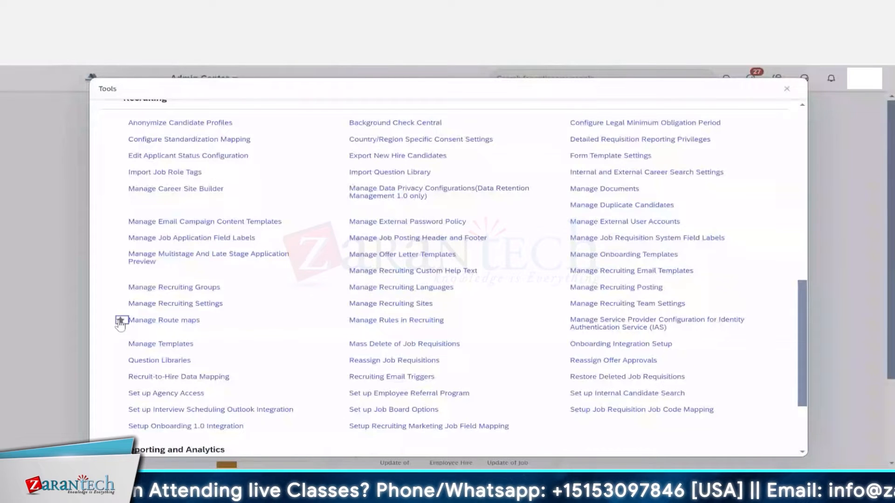
pyautogui.tripleClick(158, 321)
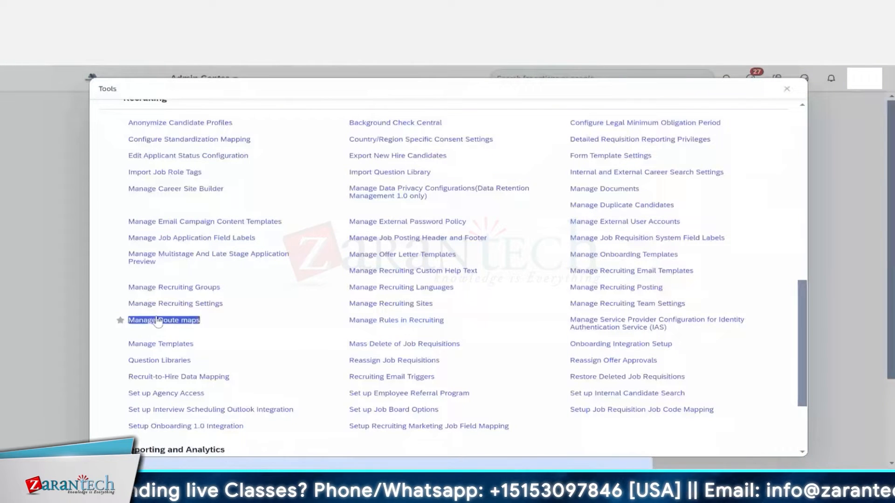
pyautogui.click(158, 321)
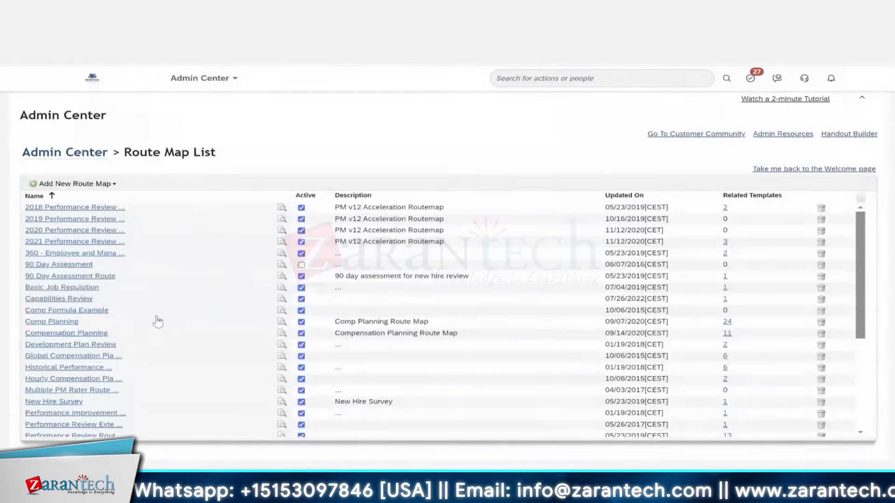
pyautogui.scroll(-5, 158, 321)
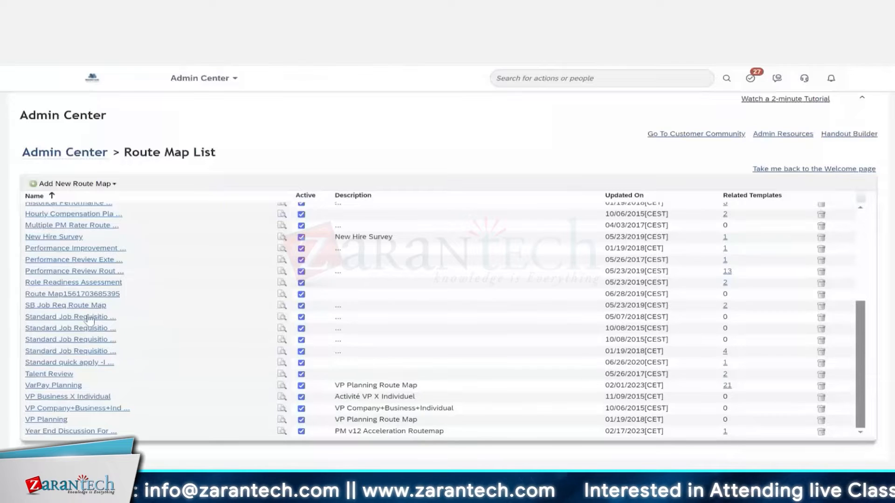
# Step: Open the Standard Job Requisition O_G route map and examine the configurations of its Create Requisition and Hiring Manager Review and Action steps
pyautogui.click(88, 317)
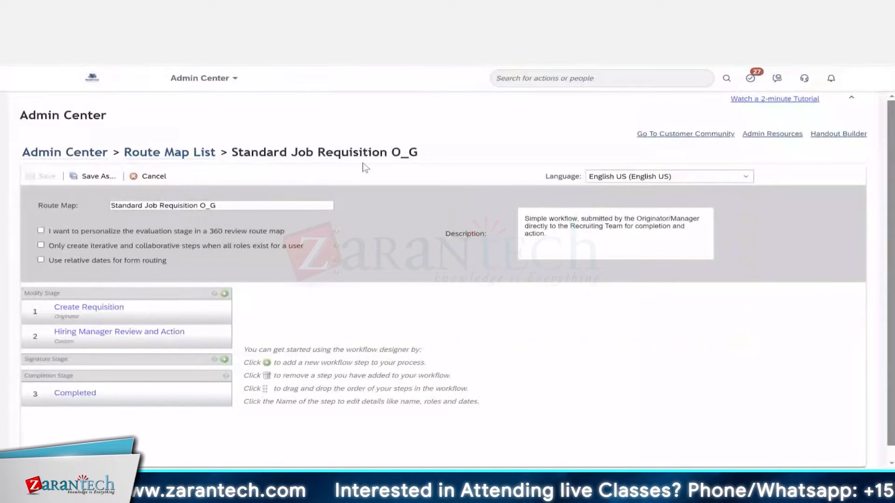
pyautogui.click(92, 307)
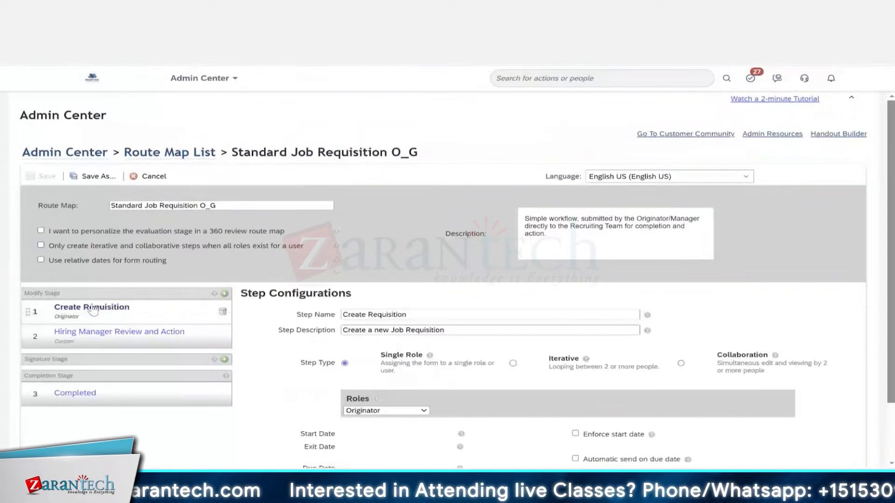
pyautogui.click(88, 333)
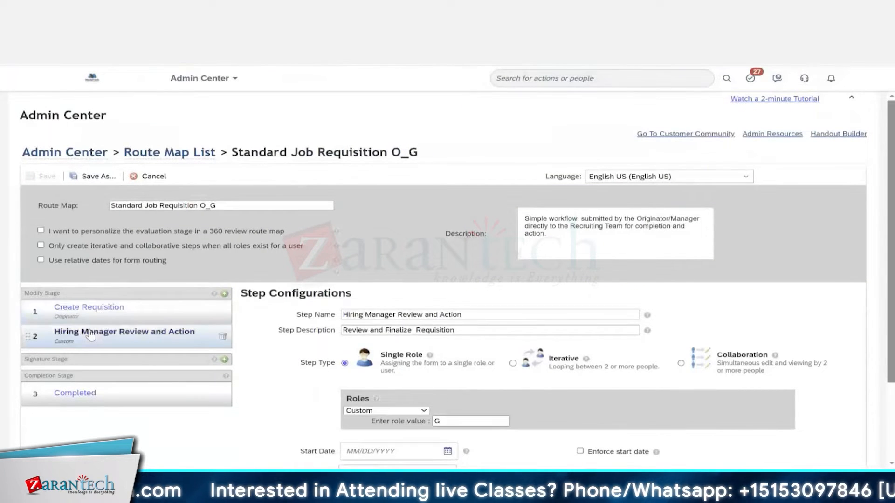
pyautogui.click(94, 310)
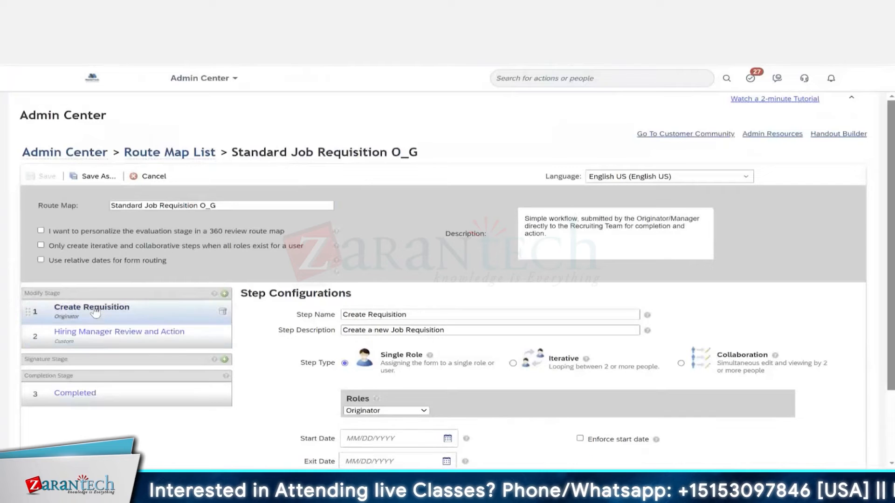
pyautogui.scroll(-1, 280, 338)
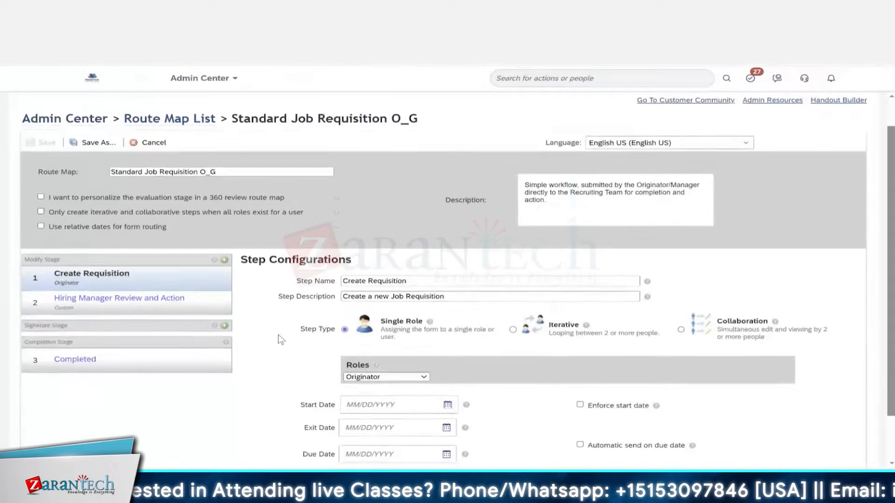
pyautogui.click(82, 291)
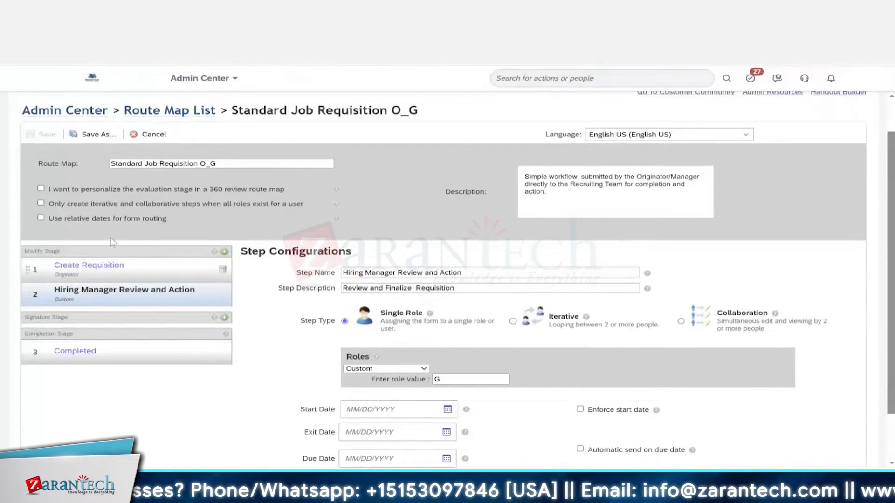
# Step: Open the Standard Job Requisition O_G_Q route map from the list and examine its Create Requisition, Hiring Manager Approval and Recruiting Team Action steps
pyautogui.click(182, 112)
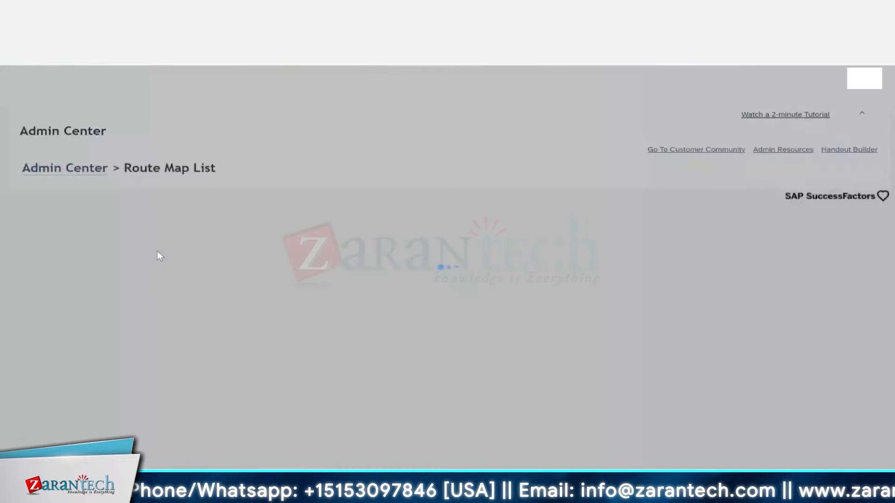
pyautogui.scroll(-3, 158, 250)
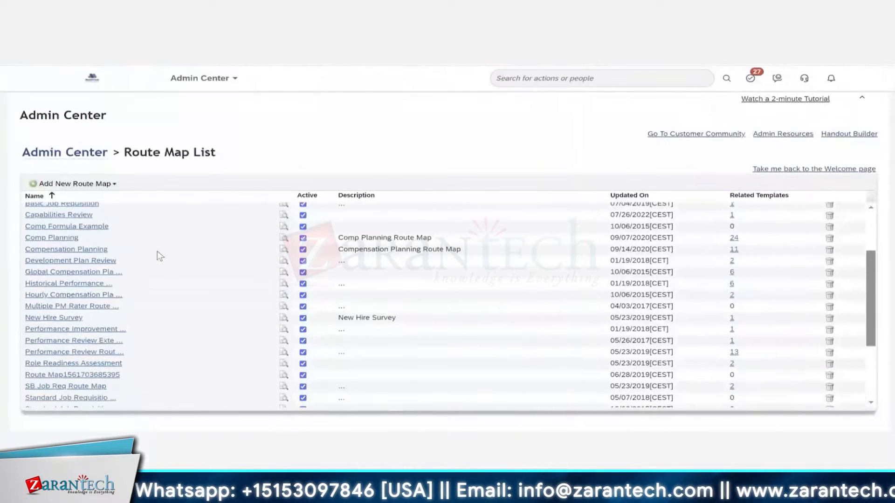
pyautogui.click(86, 307)
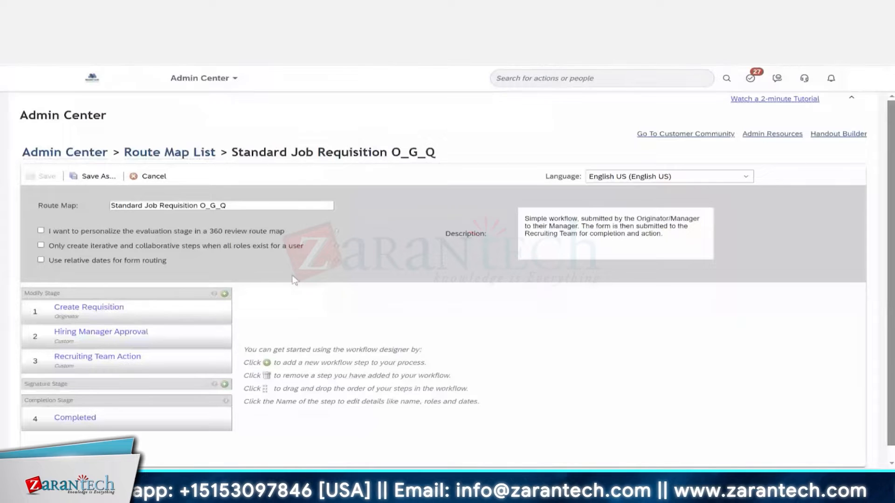
pyautogui.click(112, 309)
pyautogui.scroll(-2, 112, 312)
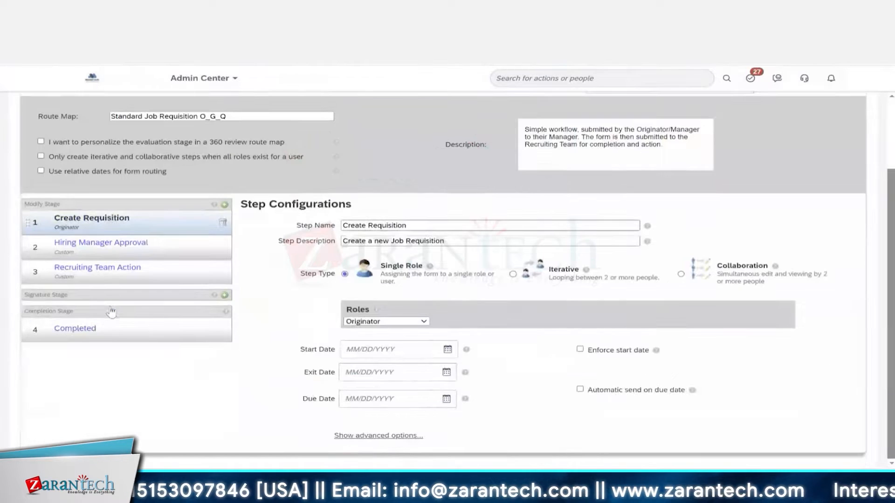
pyautogui.click(99, 246)
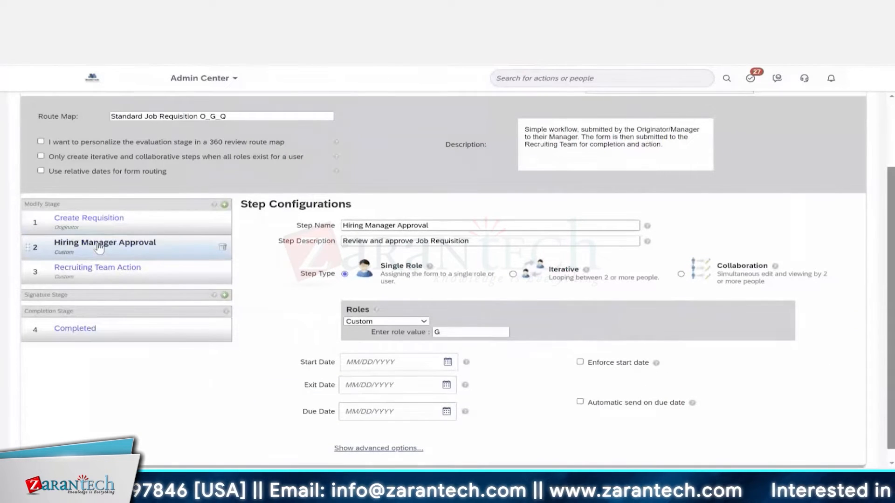
pyautogui.click(89, 273)
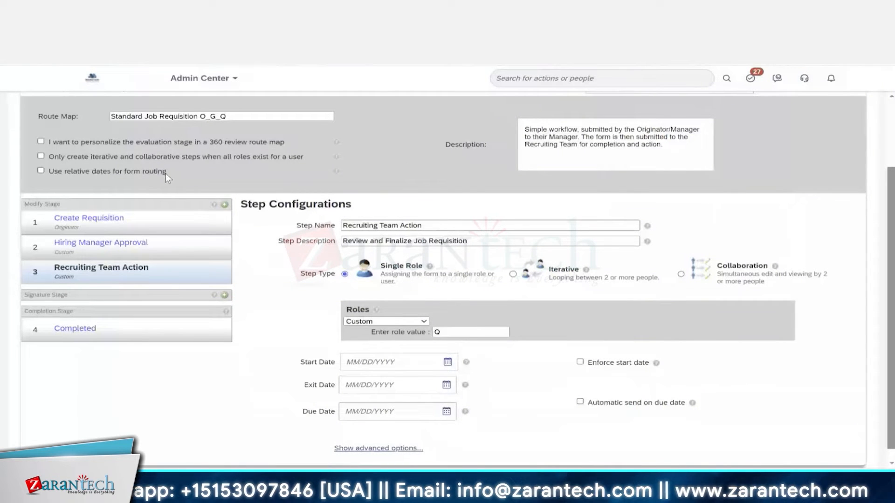
pyautogui.click(94, 222)
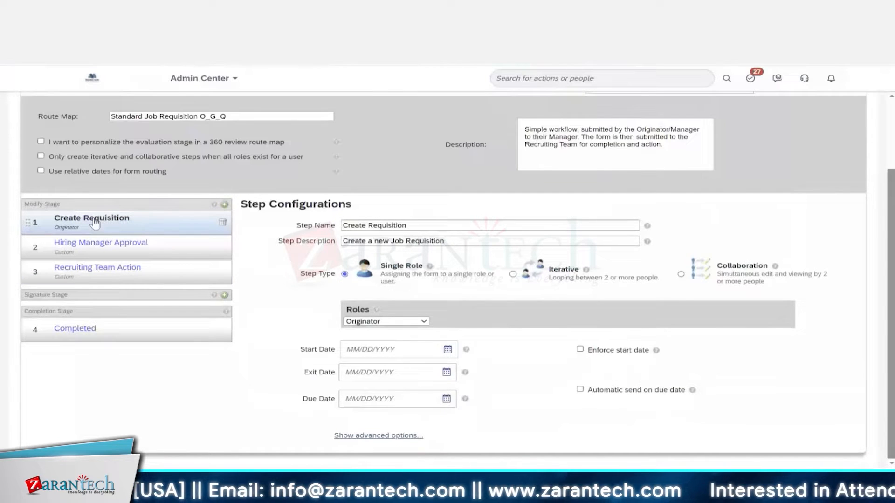
pyautogui.click(95, 246)
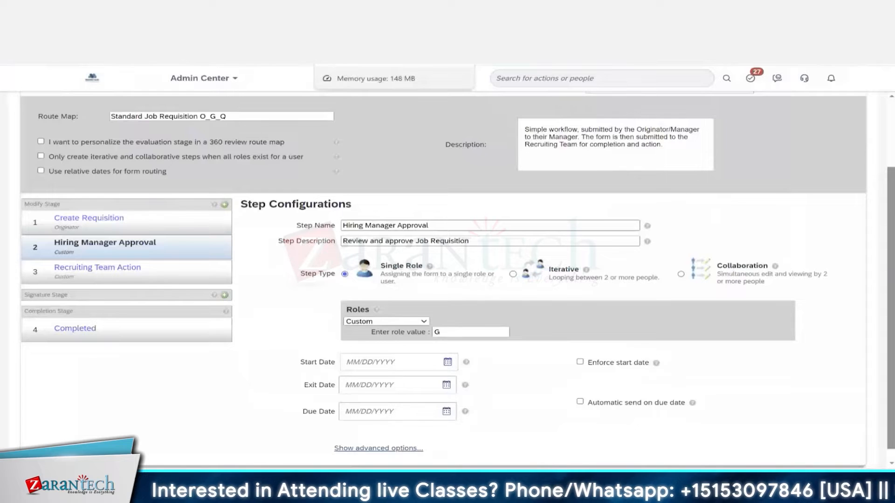
# Step: Return to the Admin Center and look through the Recruiting category in the complete tools list with the categories collapsed, closing the list when done
pyautogui.click(859, 80)
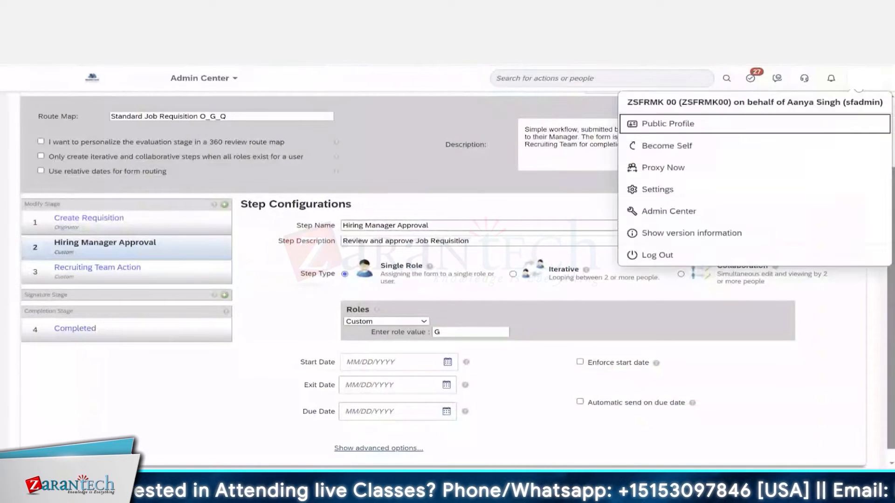
pyautogui.click(713, 205)
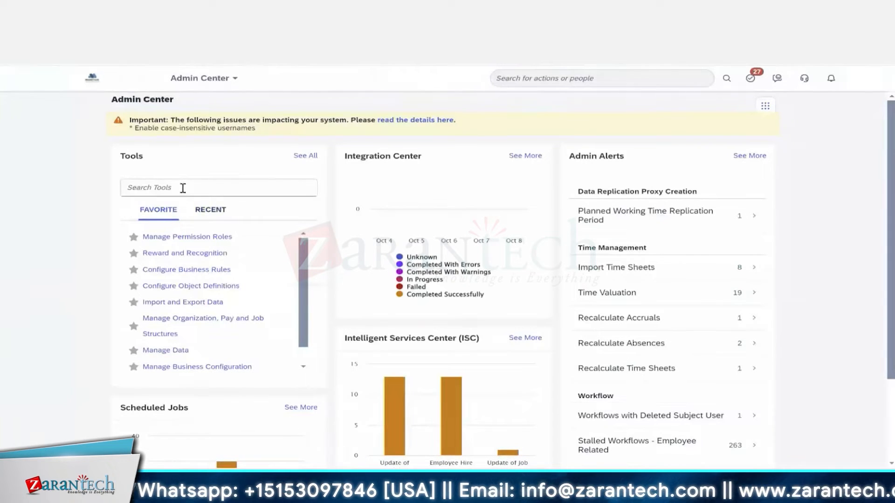
pyautogui.click(305, 156)
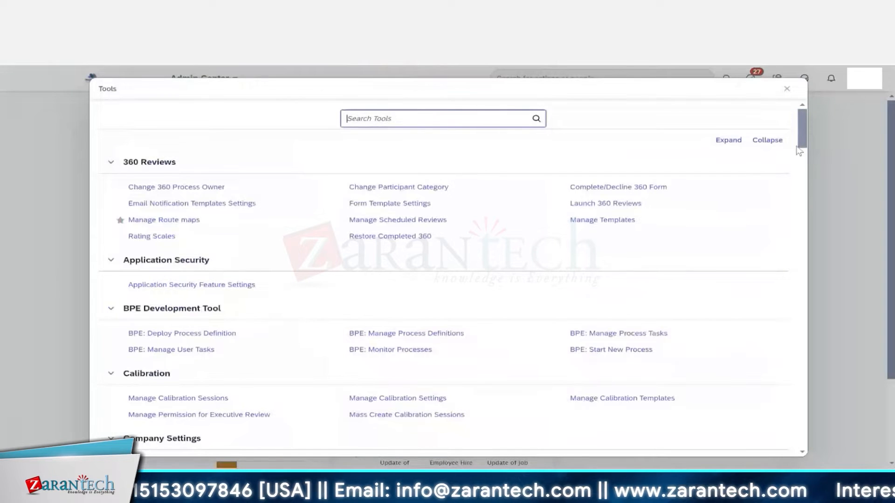
pyautogui.click(767, 140)
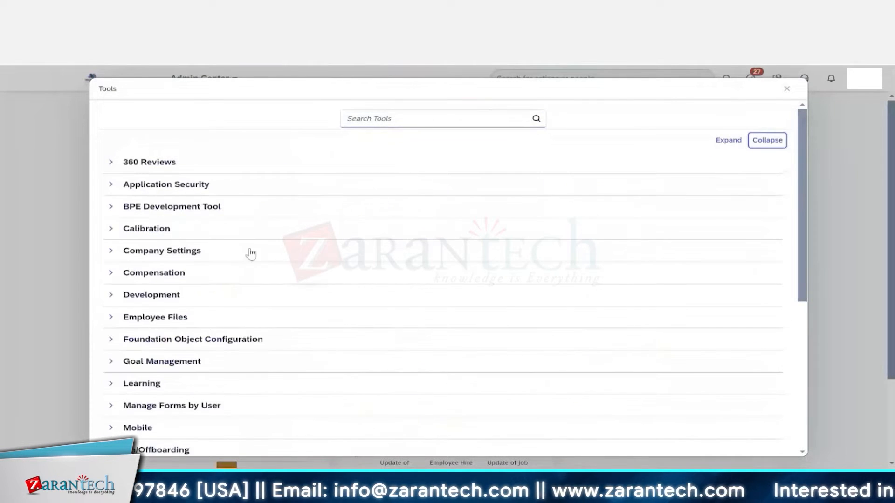
pyautogui.scroll(-5, 205, 303)
pyautogui.click(115, 316)
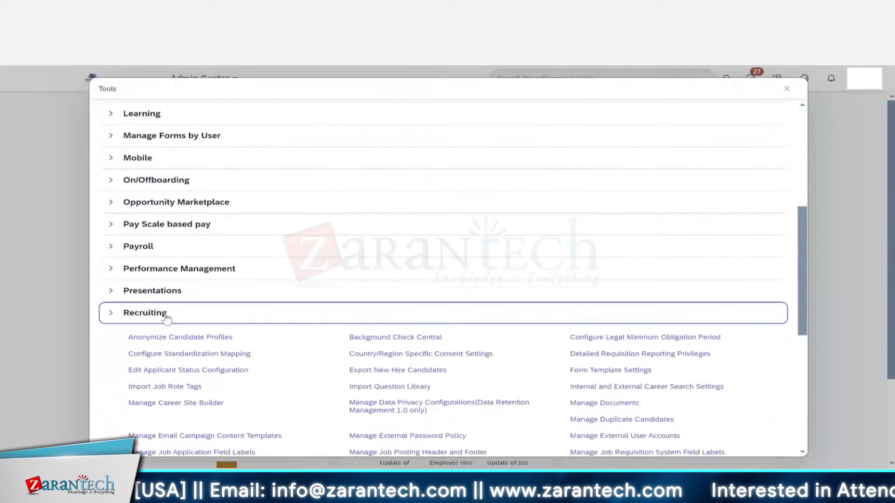
pyautogui.scroll(-1, 361, 372)
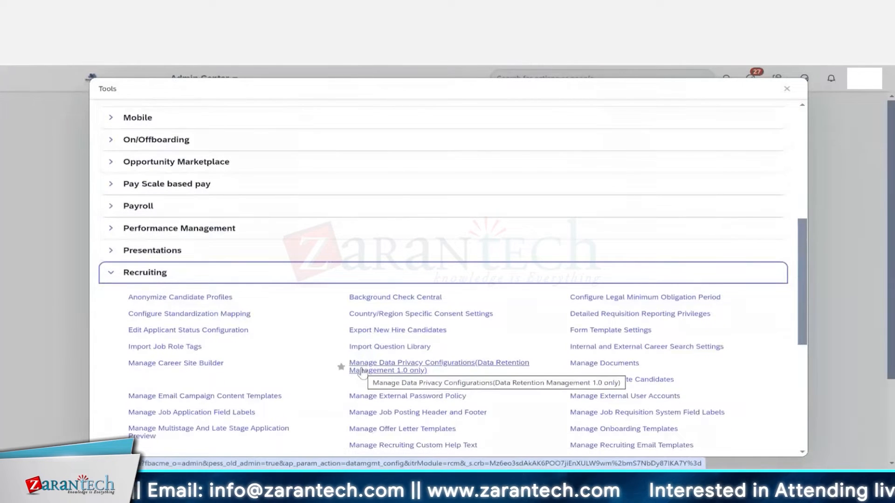
pyautogui.click(362, 372)
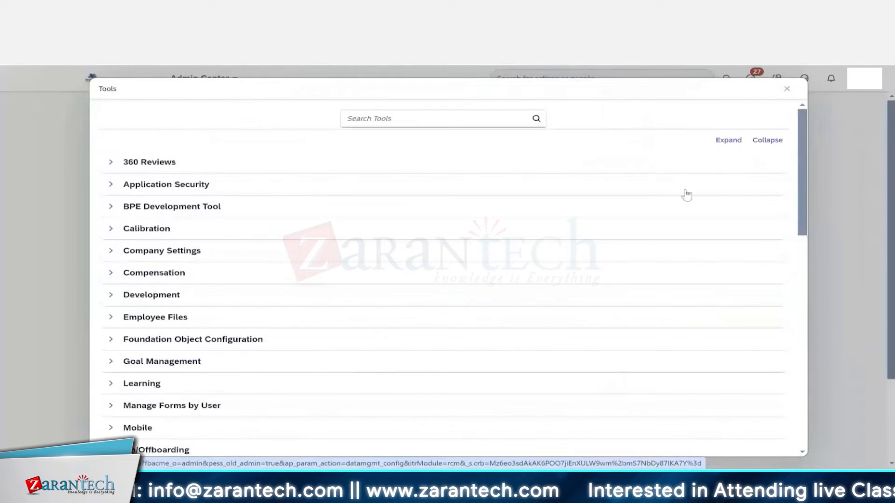
pyautogui.click(786, 90)
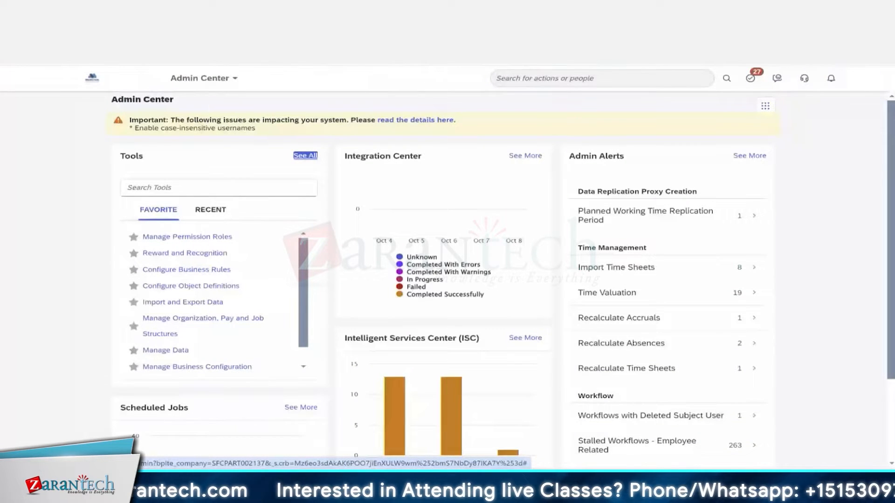
# Step: Search the actions for "rating" and open Rating Scales to view the Rating Scale Designer
pyautogui.click(150, 186)
pyautogui.click(606, 78)
pyautogui.write('ra')
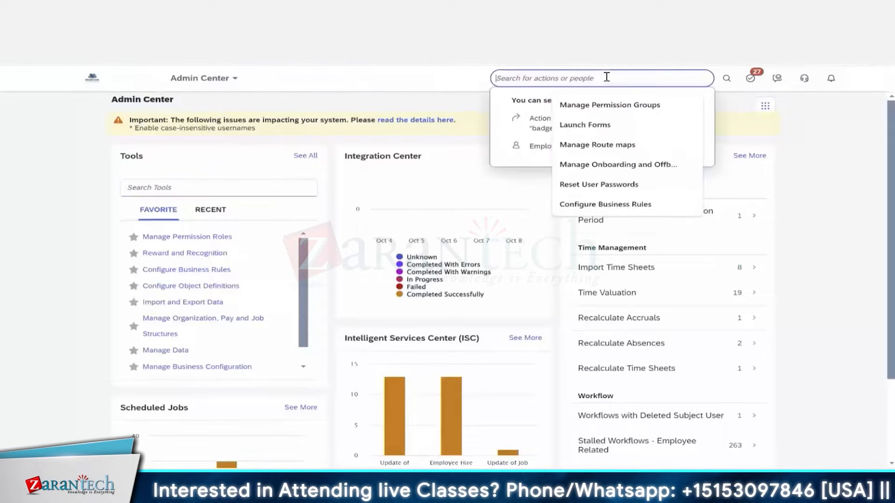
pyautogui.write('ting')
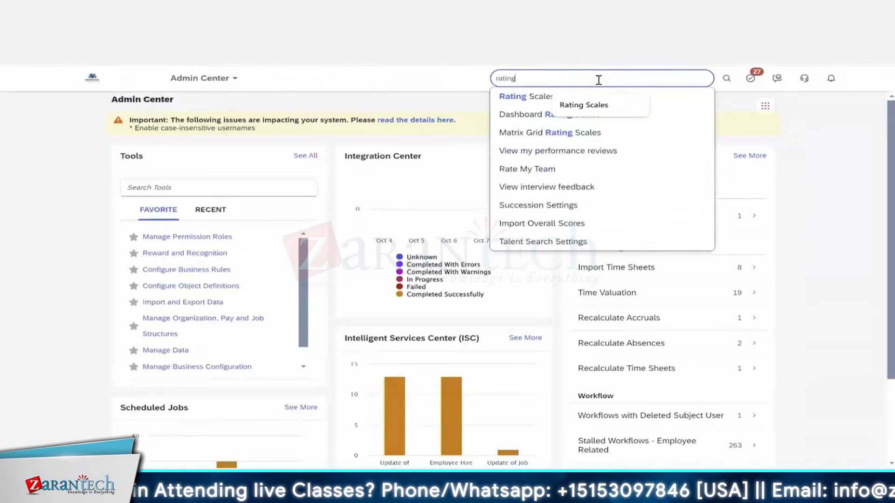
pyautogui.click(515, 98)
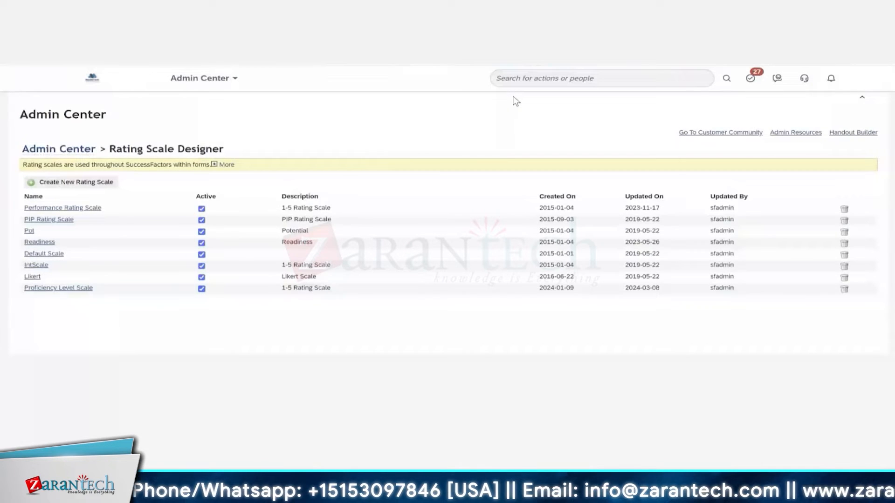
pyautogui.click(536, 80)
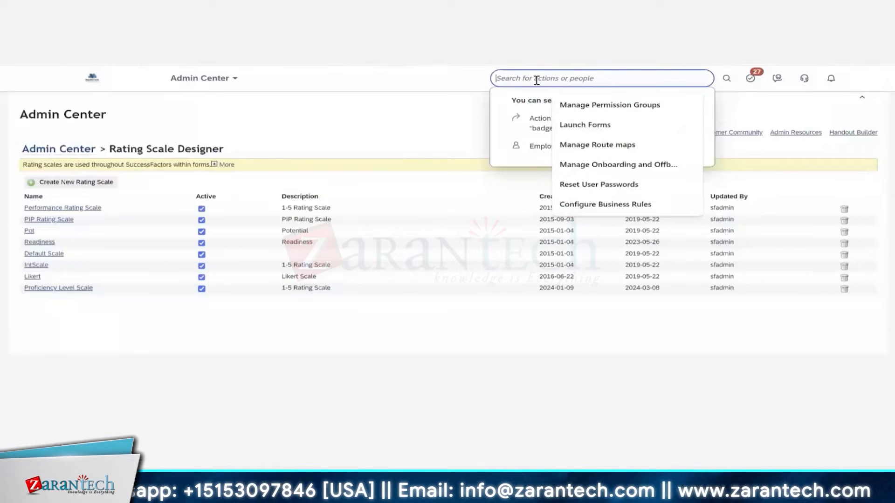
pyautogui.click(310, 106)
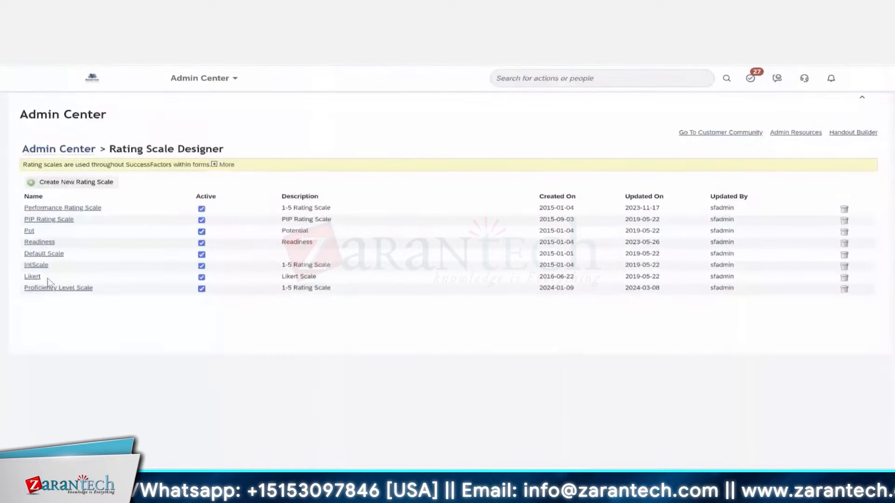
# Step: Open the IntScale rating scale, examine its scores, labels and descriptions, and return to the Rating Scale Designer list
pyautogui.click(40, 264)
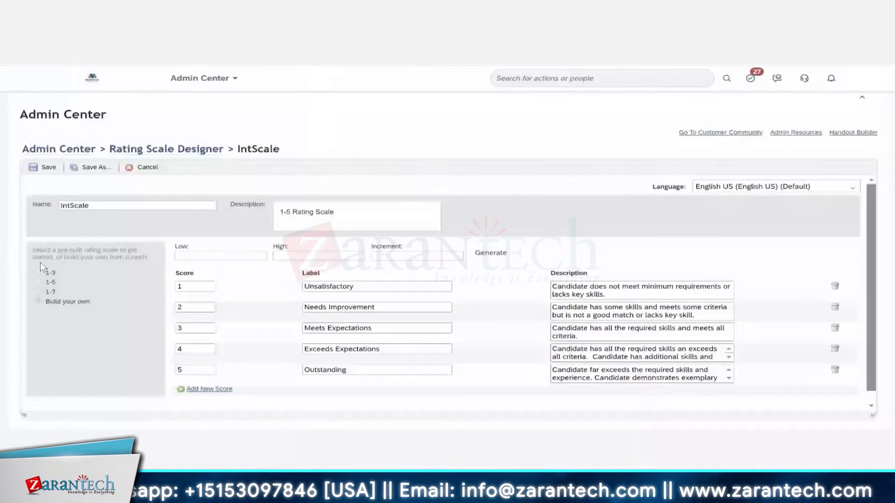
pyautogui.scroll(-1, 225, 274)
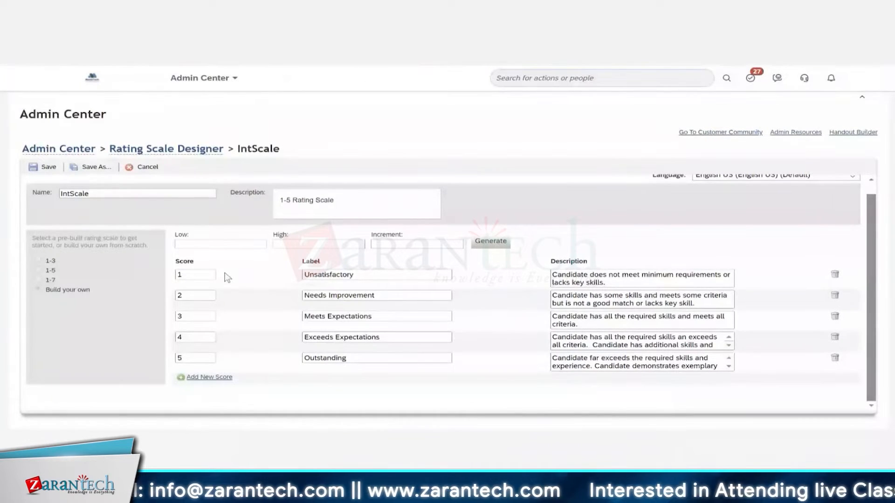
pyautogui.click(167, 152)
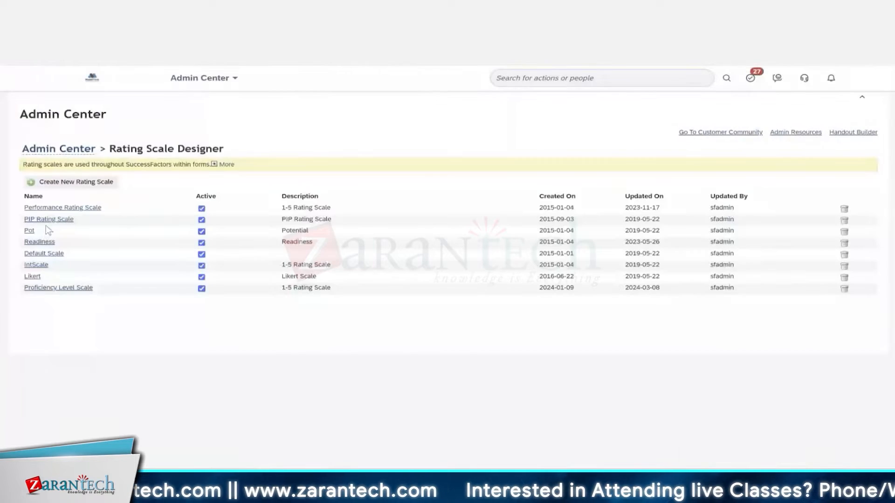
# Step: Return to the Admin Center, search the actions for "offer" and open Manage Offer Letter Templates
pyautogui.click(37, 265)
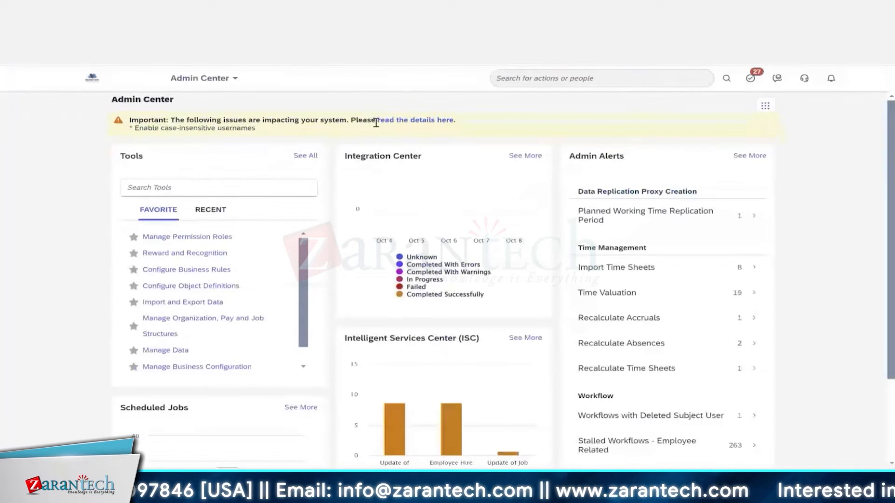
pyautogui.click(560, 81)
pyautogui.write('offer')
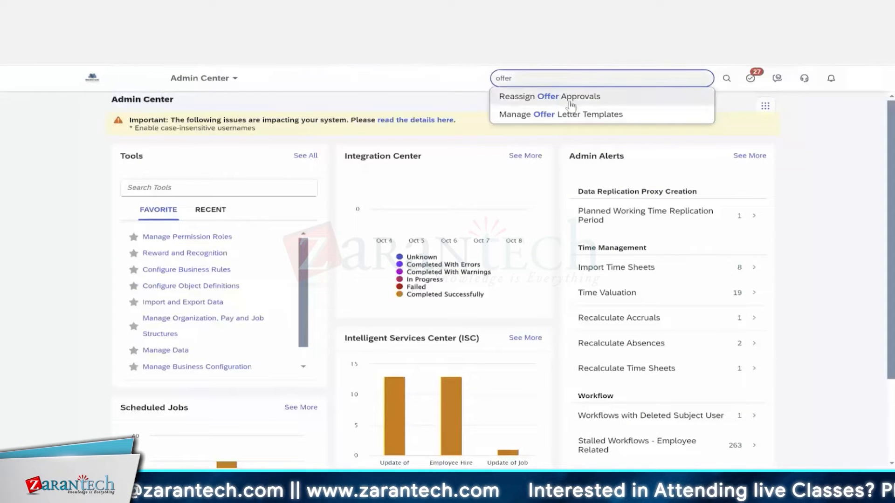
pyautogui.click(573, 115)
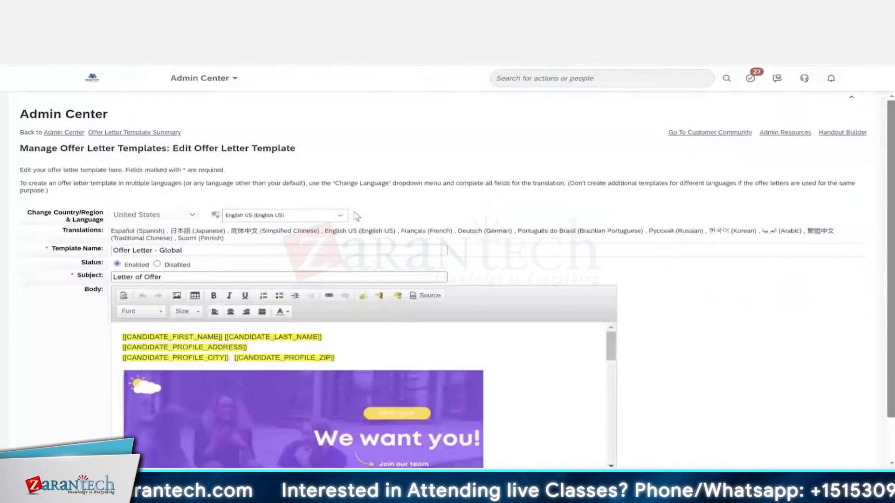
# Step: Examine the body and placeholder tokens of the Offer Letter - Global template, and return to the Offer Letter Template Summary
pyautogui.scroll(-1, 357, 216)
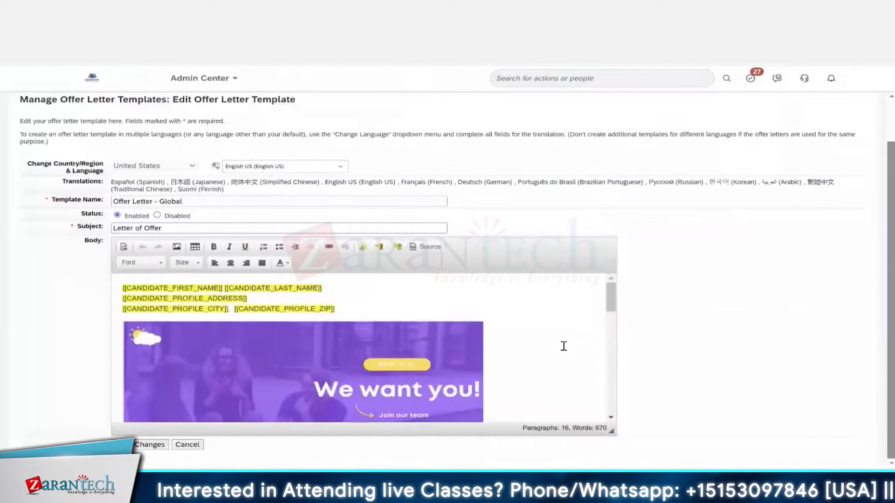
pyautogui.scroll(-2, 564, 345)
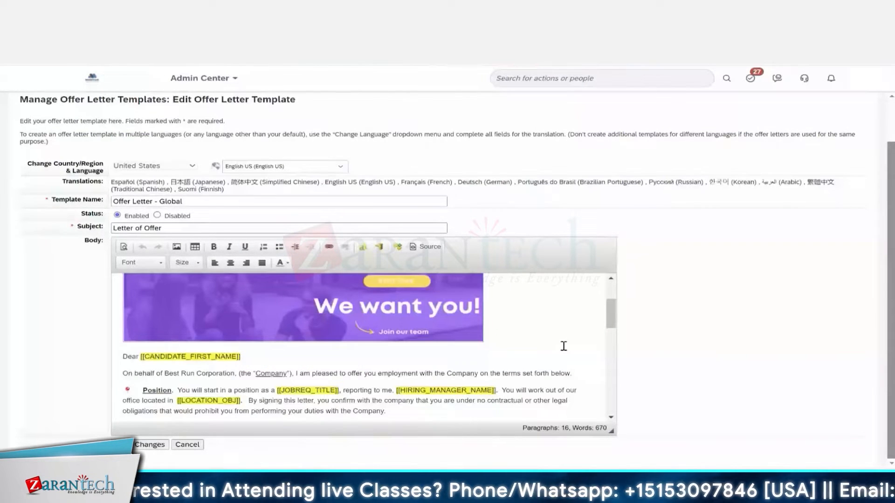
pyautogui.scroll(-2, 564, 345)
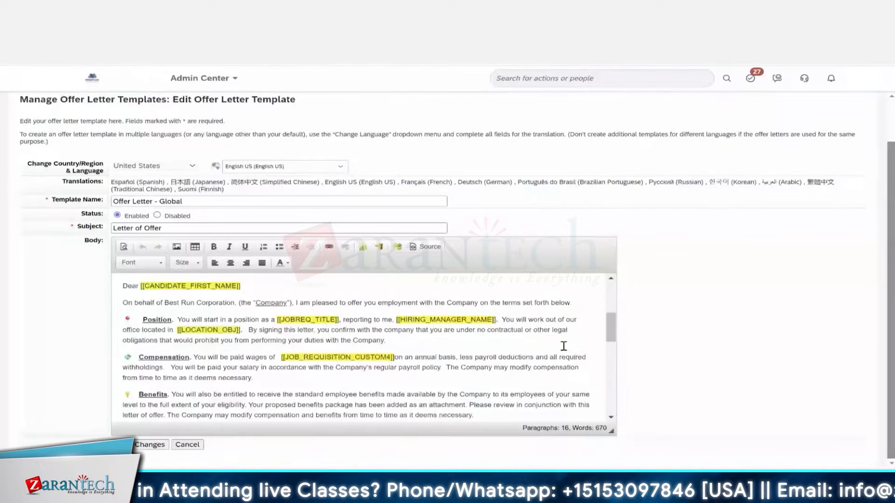
pyautogui.scroll(-1, 563, 345)
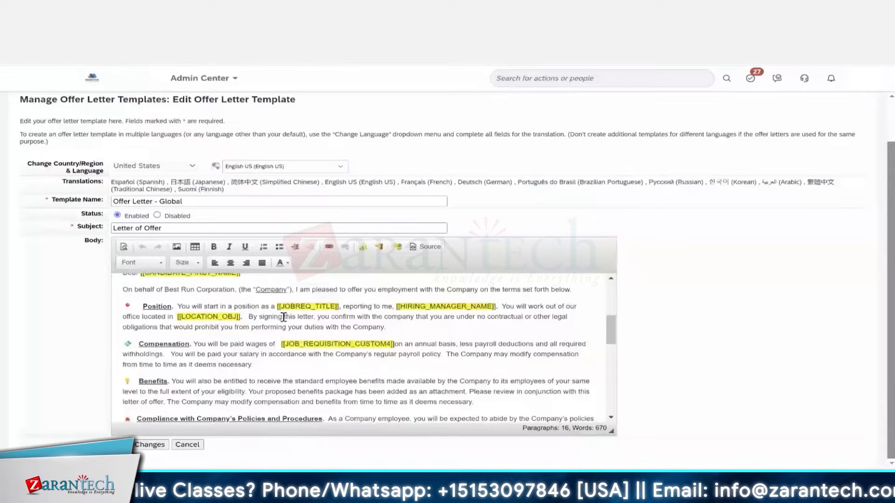
pyautogui.scroll(-1, 283, 318)
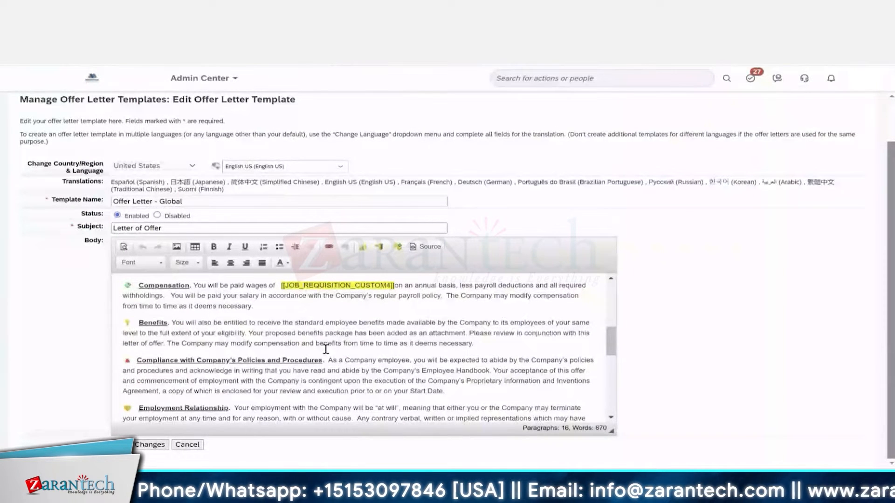
pyautogui.scroll(8, 326, 349)
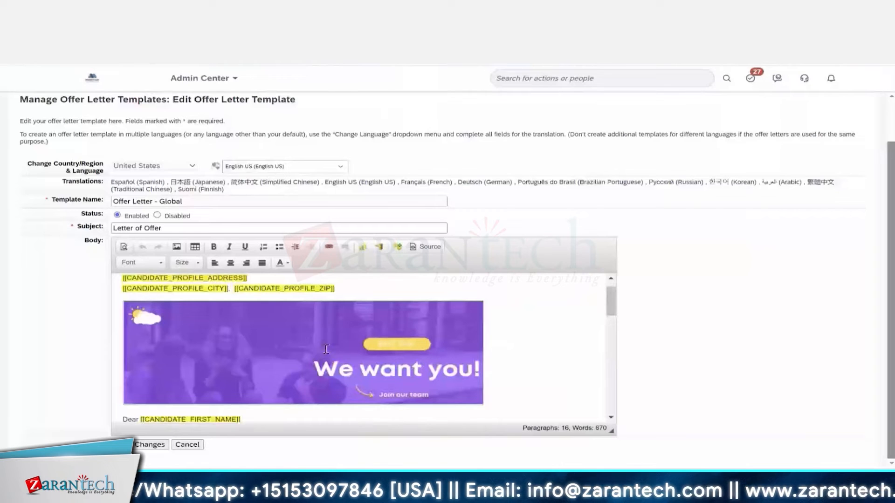
pyautogui.scroll(3, 326, 349)
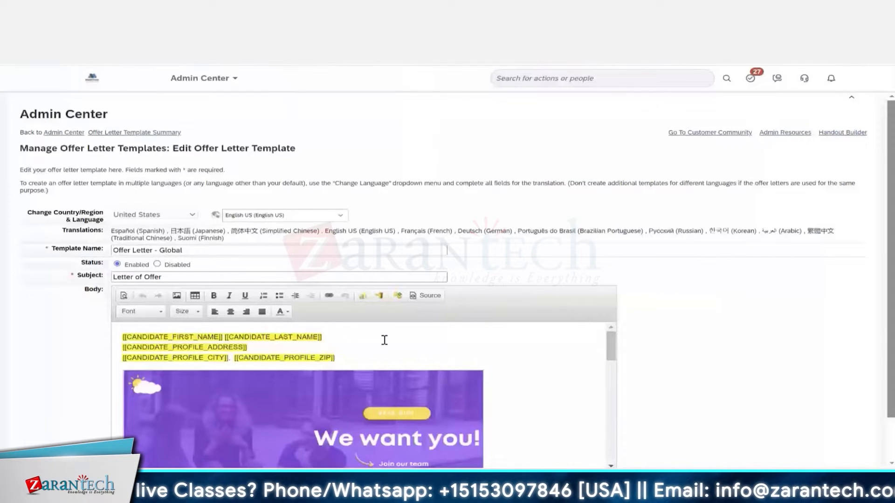
pyautogui.scroll(-5, 385, 340)
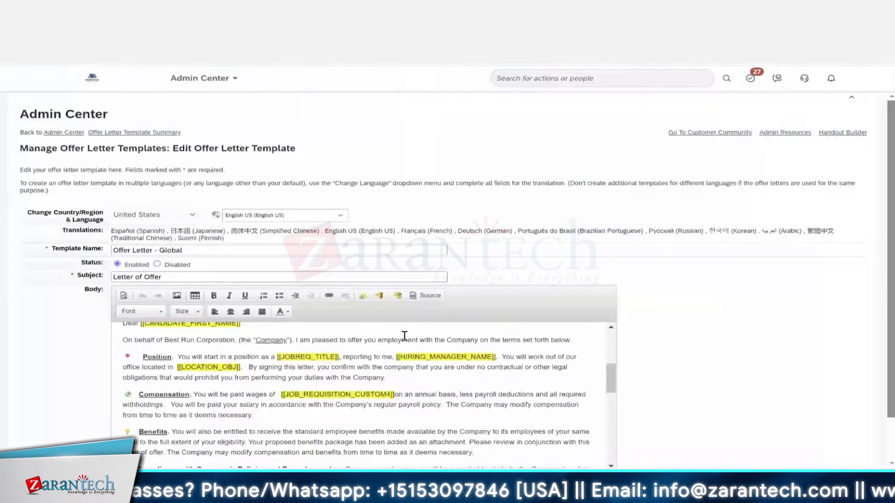
pyautogui.click(104, 133)
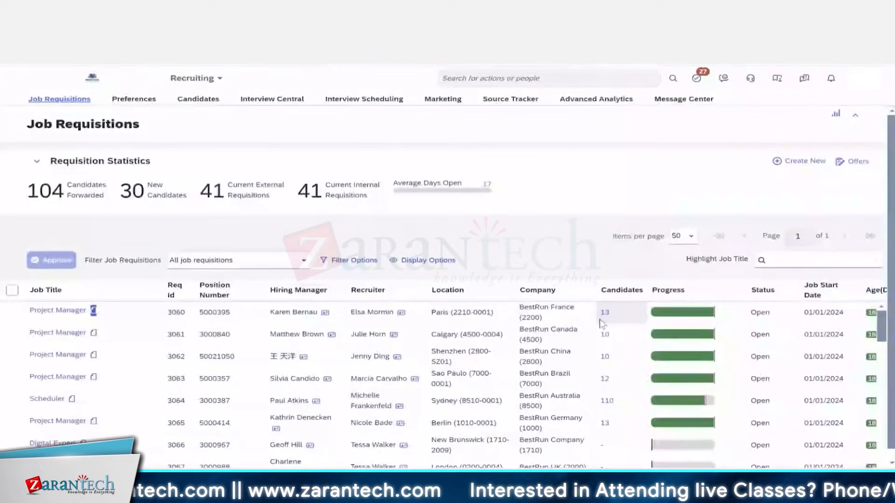
# Step: Open the candidates of Project Manager requisition 3060 and view the statuses under the Offer stage of the talent pipeline
pyautogui.click(604, 312)
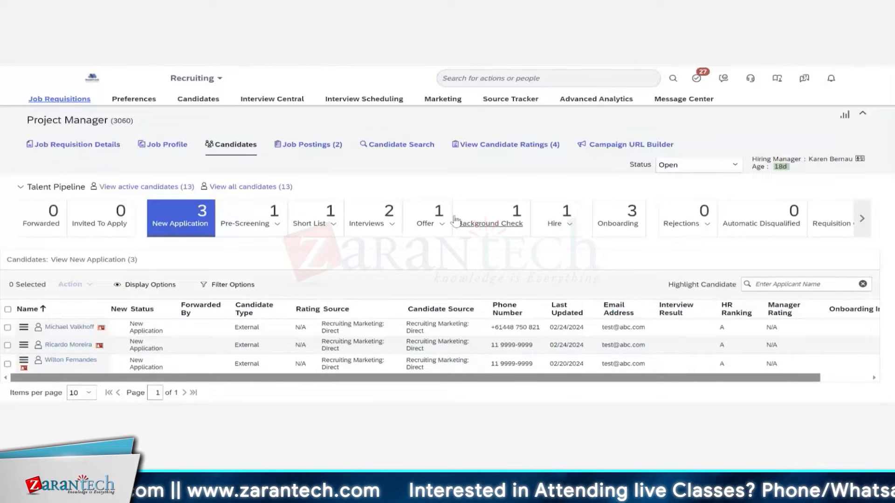
pyautogui.click(442, 225)
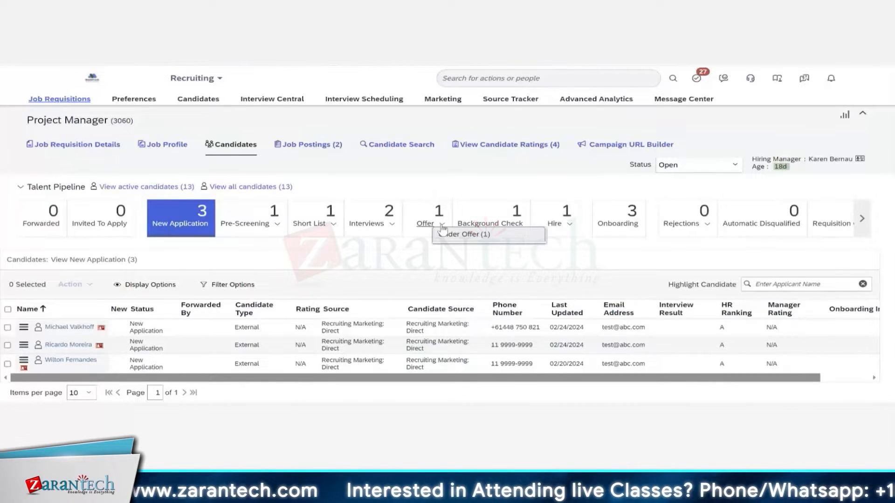
pyautogui.click(425, 184)
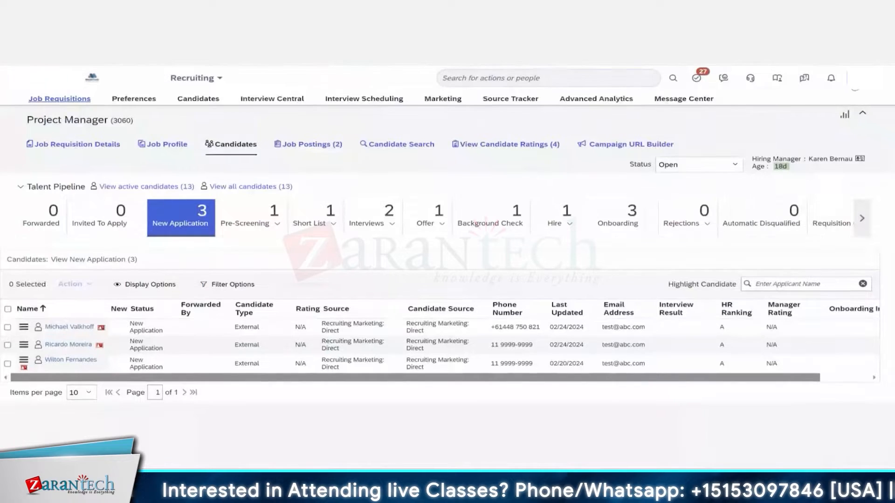
# Step: Go to the Admin Center, search the actions for "permission" and open Manage Permission Groups
pyautogui.click(856, 78)
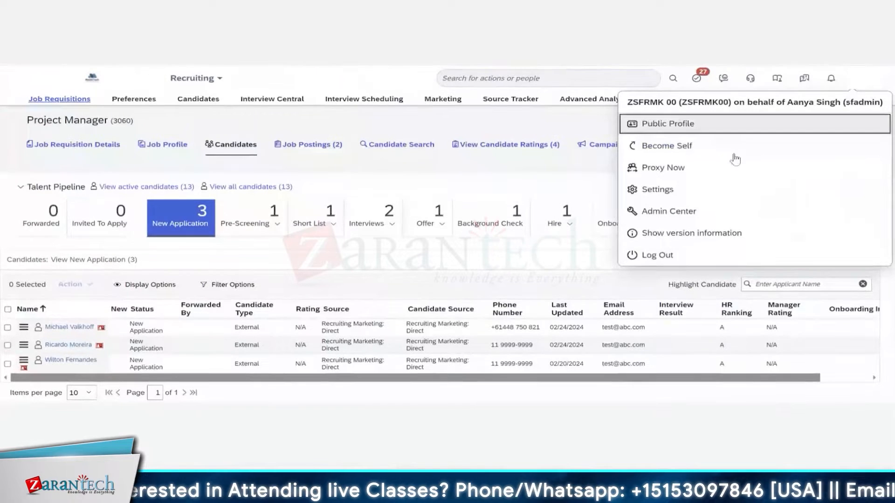
pyautogui.click(680, 212)
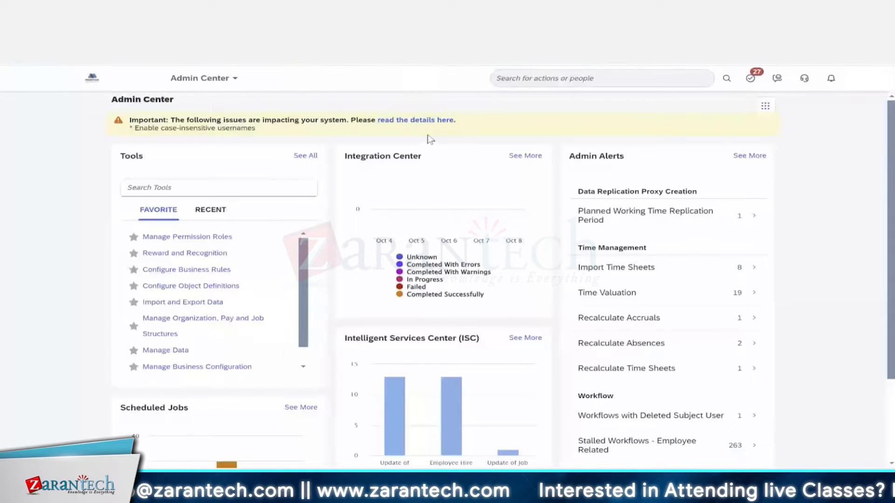
pyautogui.click(519, 78)
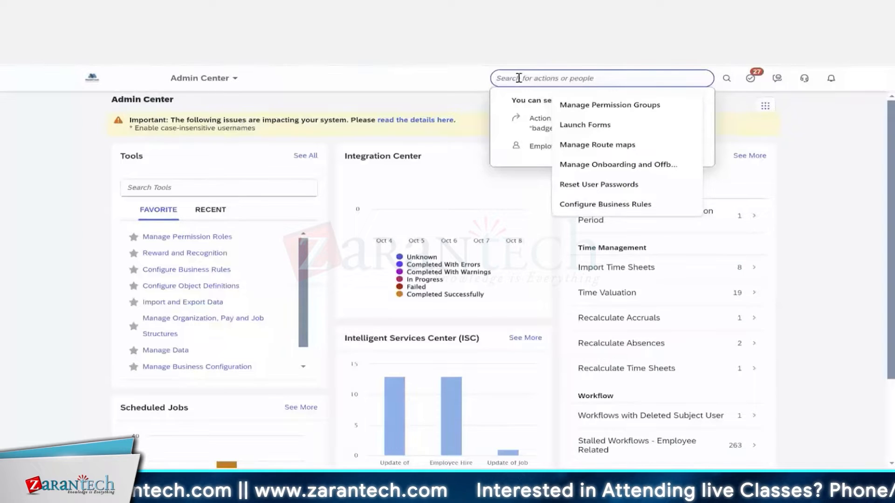
pyautogui.write('permissions')
pyautogui.press('BackSpace')
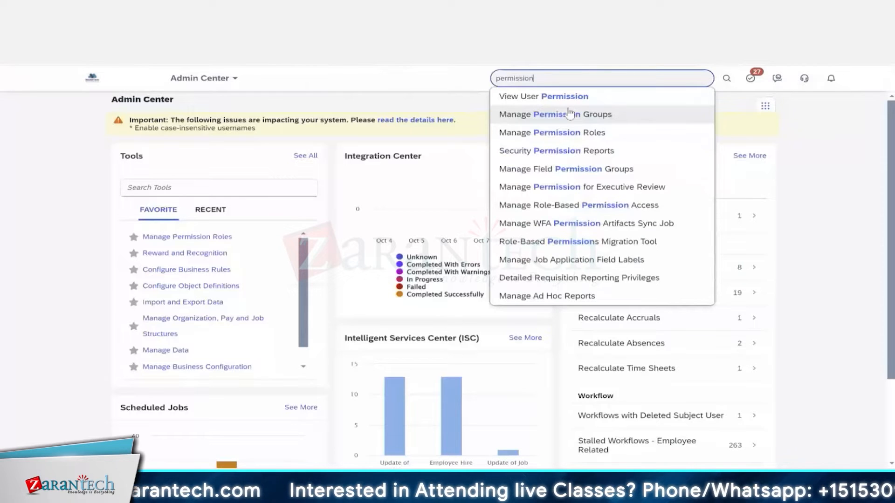
pyautogui.click(569, 113)
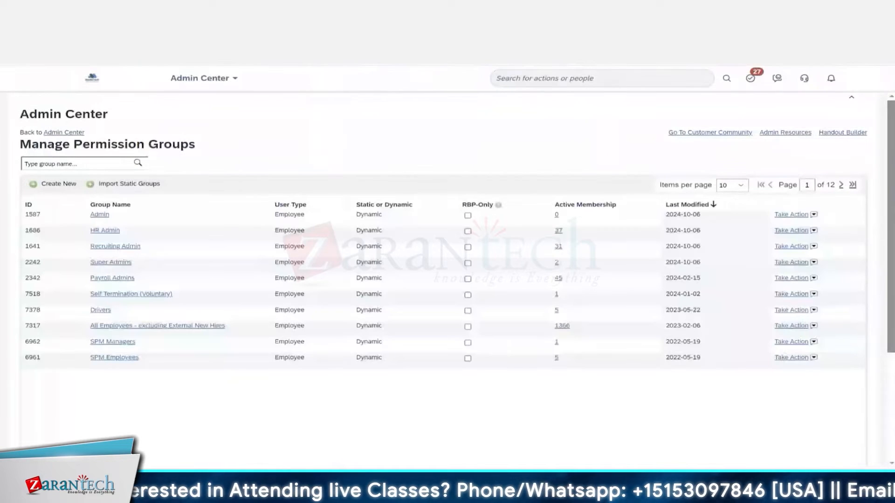
# Step: Open Manage Role-Based Permission Access, start adding a user and search for usernames containing "admin"
pyautogui.click(547, 77)
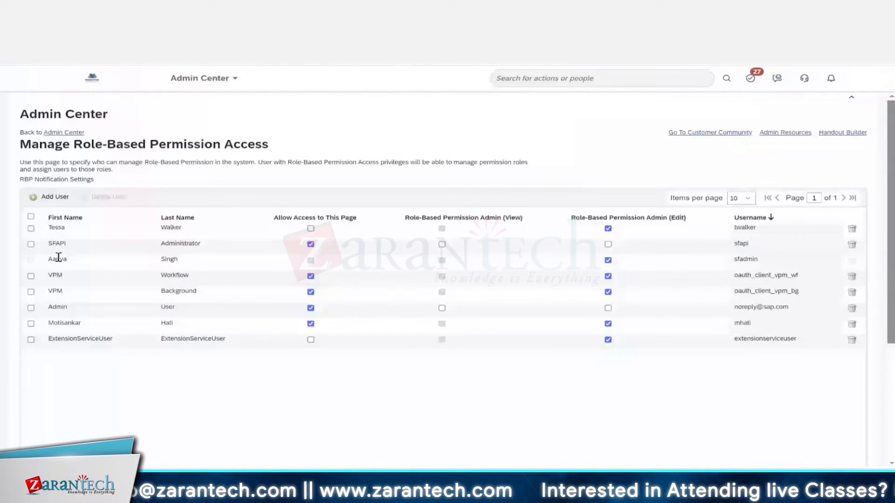
pyautogui.click(55, 196)
pyautogui.click(660, 203)
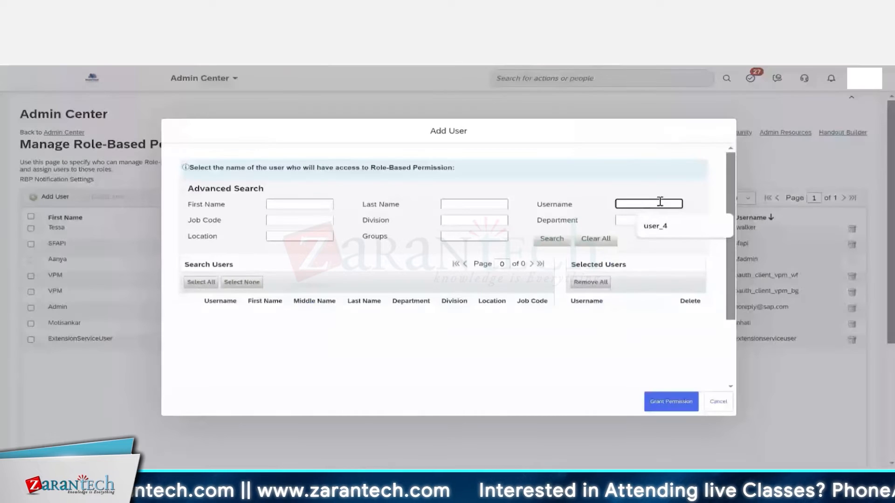
pyautogui.write('admin')
pyautogui.press('Return')
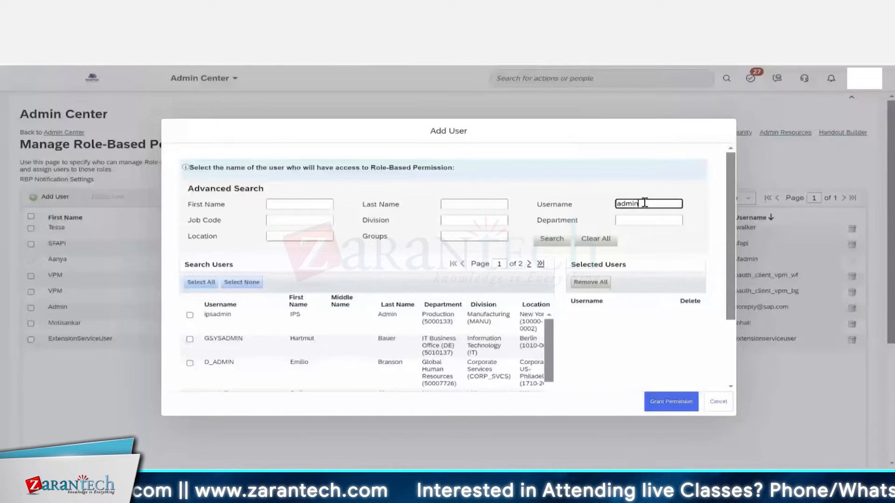
# Step: Grant role-based permission access to the HRADMIN user and enable Allow Access to This Page for that user
pyautogui.scroll(-2, 251, 359)
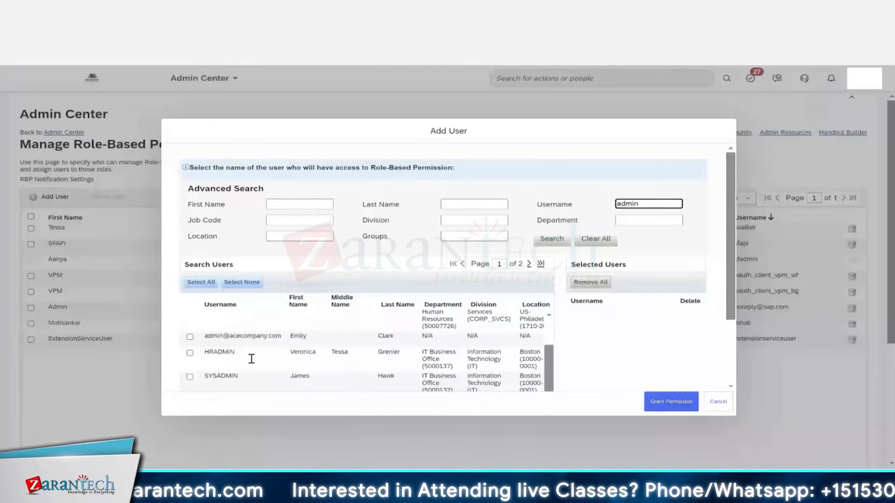
pyautogui.click(251, 358)
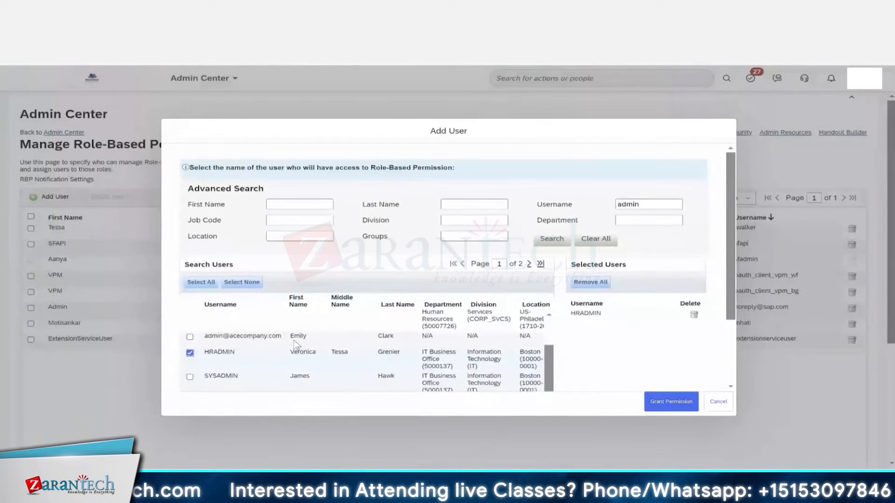
pyautogui.click(668, 396)
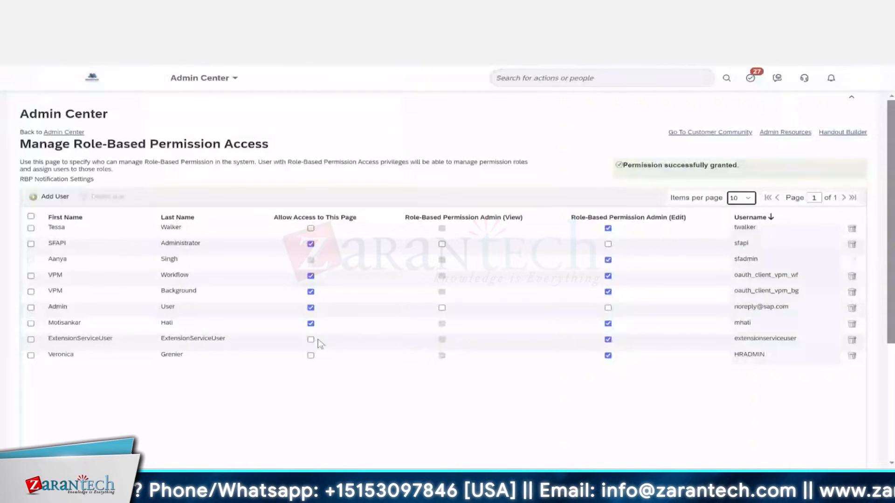
pyautogui.click(311, 356)
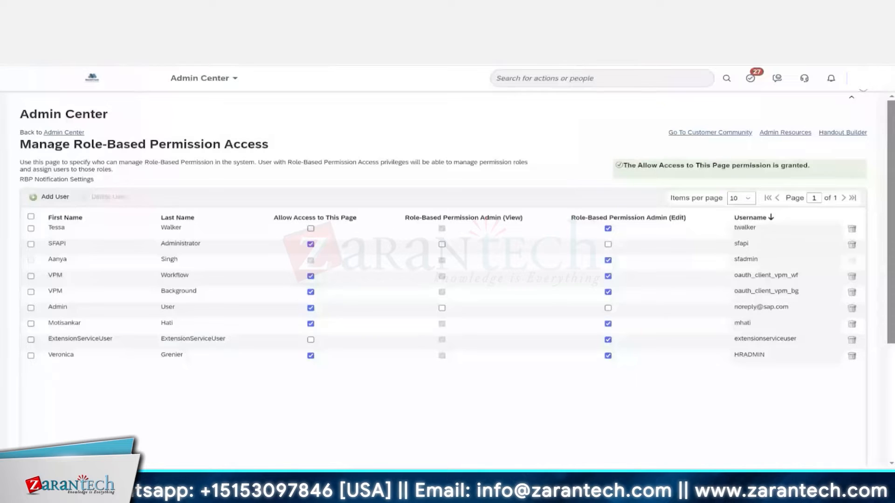
# Step: Check the account menu, return to Manage Permission Groups and examine the HR Admin group's definition, closing it without changes
pyautogui.click(862, 79)
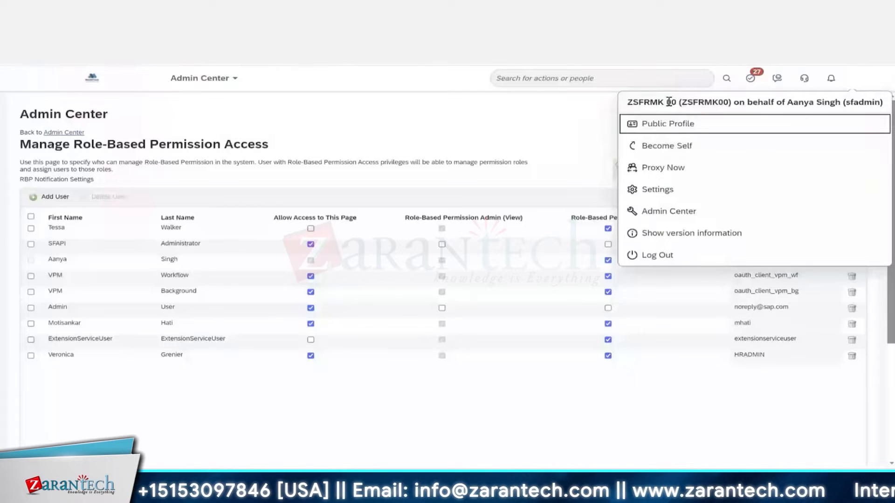
pyautogui.click(397, 115)
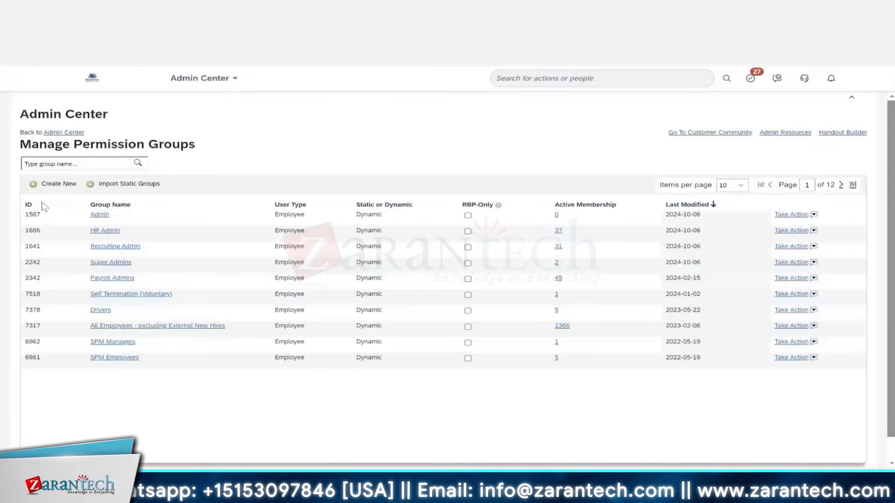
pyautogui.click(107, 232)
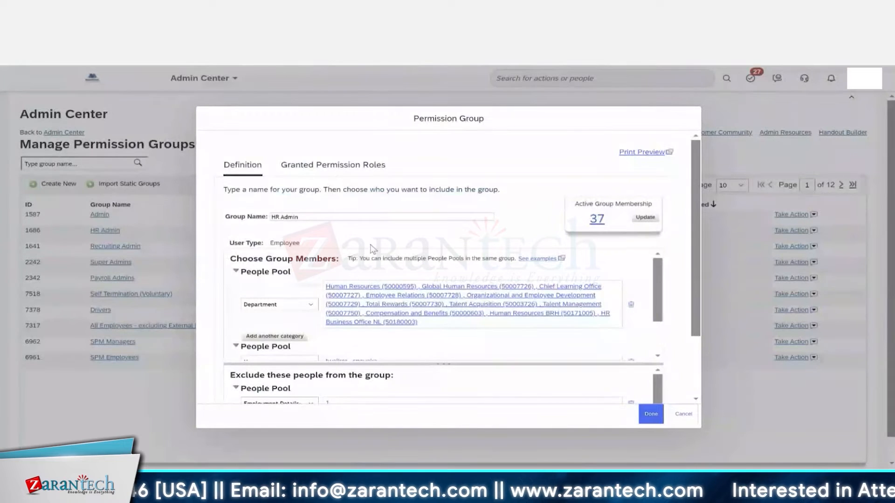
pyautogui.click(676, 415)
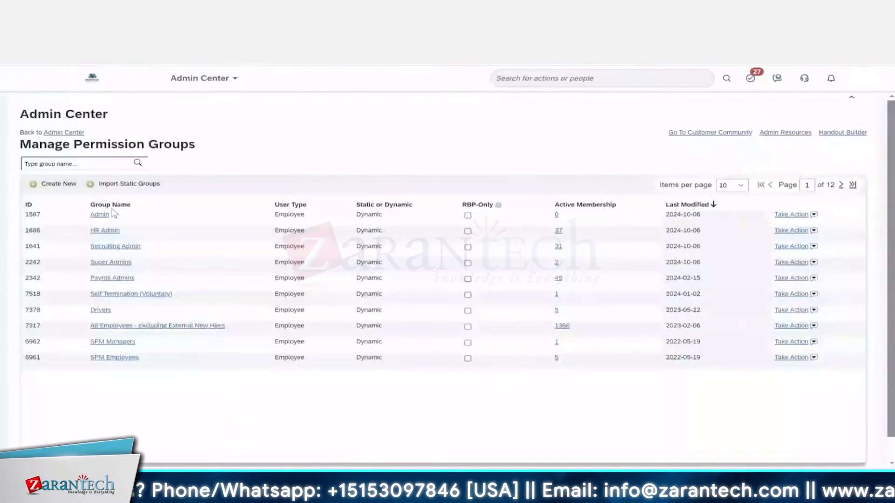
# Step: Filter the permission groups by "rec", open Recruiting Admin and view the category options of its first People Pool, keeping User
pyautogui.click(47, 166)
pyautogui.write('red')
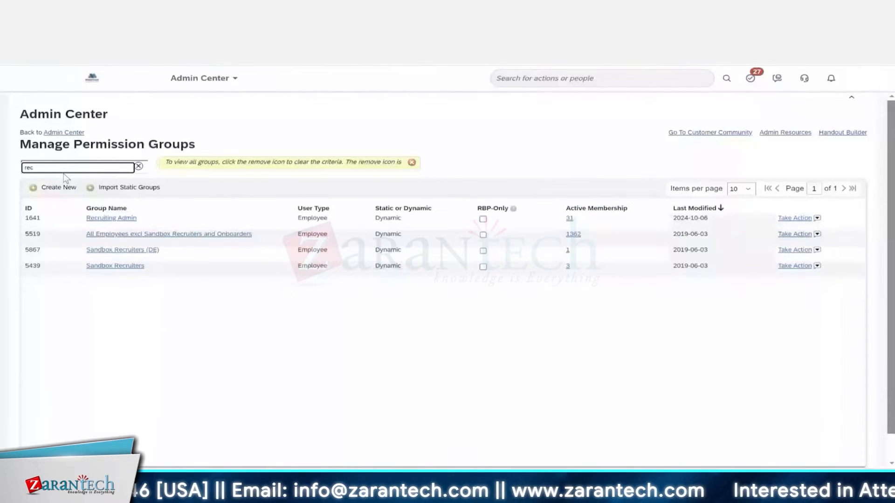
pyautogui.click(119, 218)
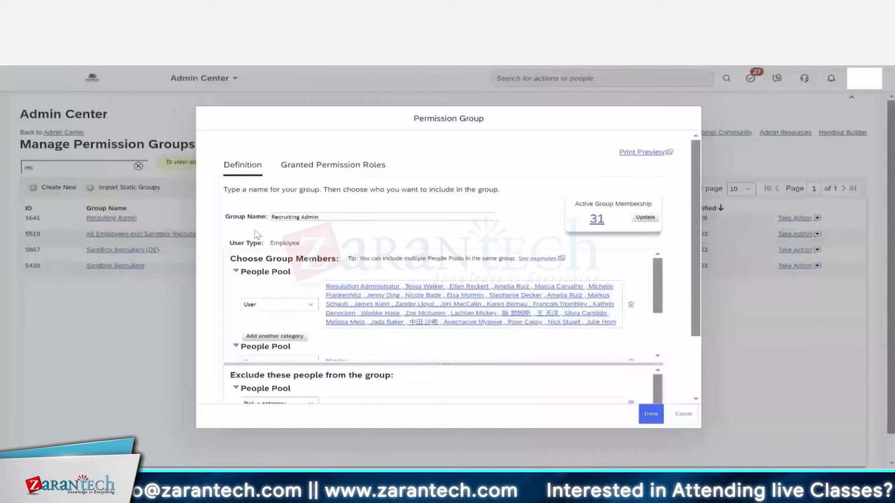
pyautogui.click(278, 305)
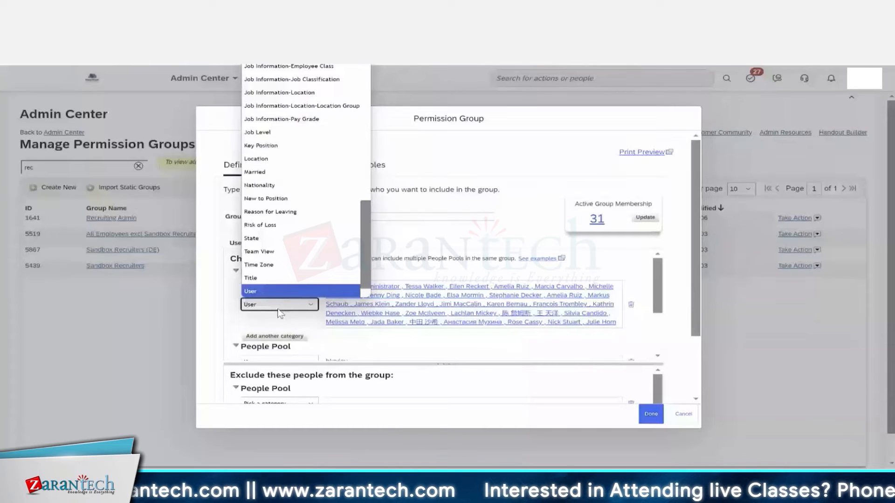
pyautogui.click(279, 308)
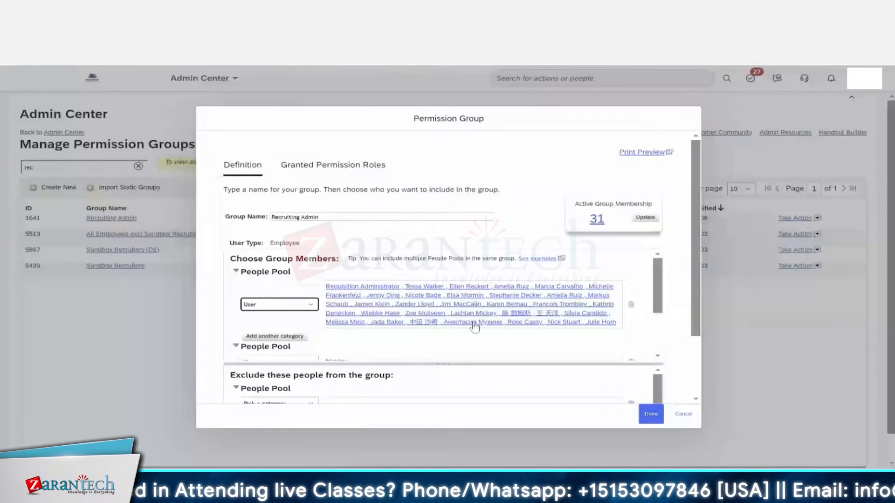
# Step: Examine the permission roles granted to the Recruiting Admin group and leave the group without changes
pyautogui.click(325, 168)
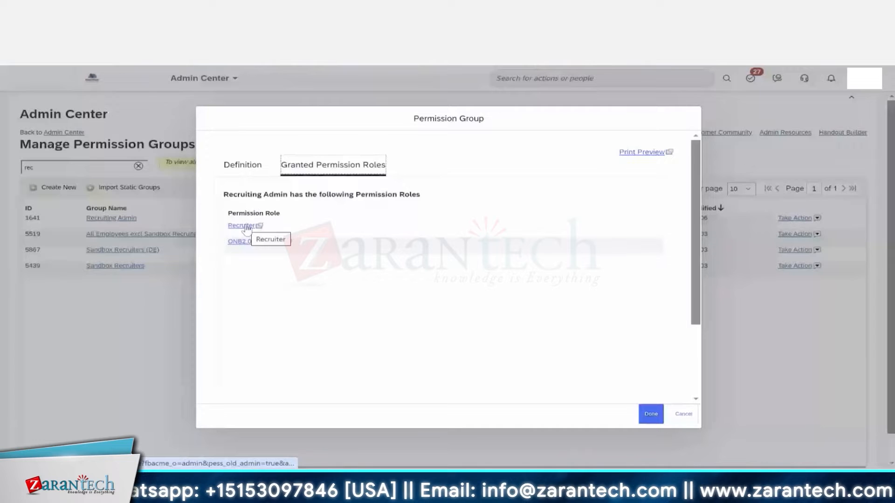
pyautogui.click(240, 172)
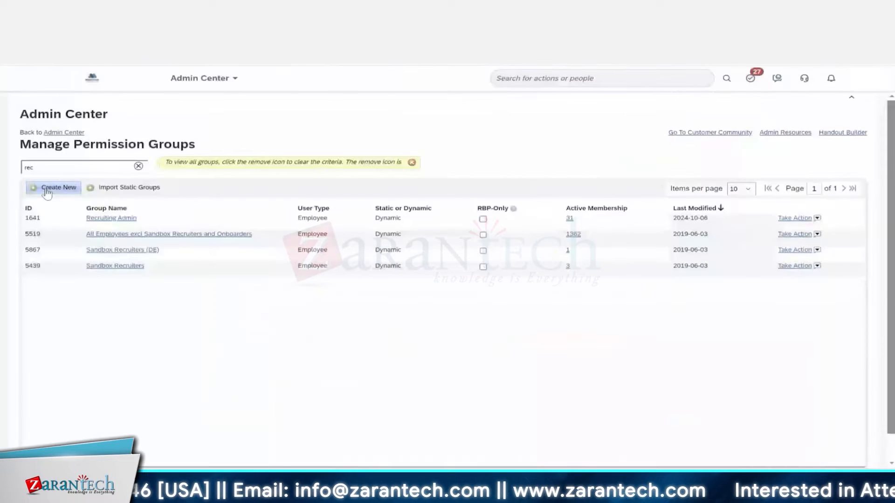
# Step: Create a new permission group and name it "Recuiting Access", keeping the Employee user type
pyautogui.click(47, 191)
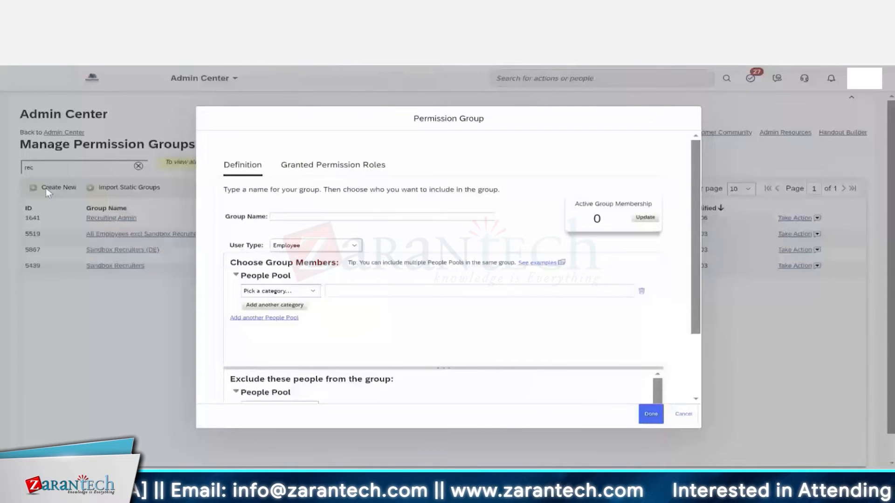
pyautogui.click(288, 216)
pyautogui.write('Rec')
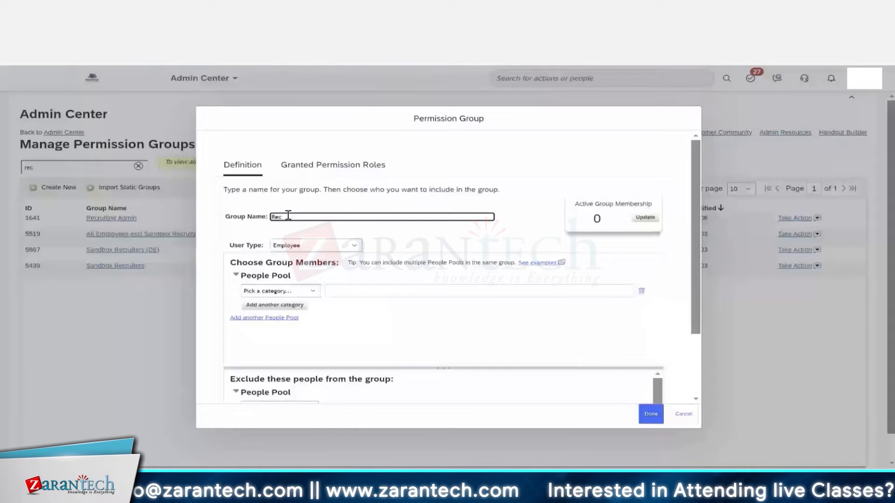
pyautogui.write('ruiting')
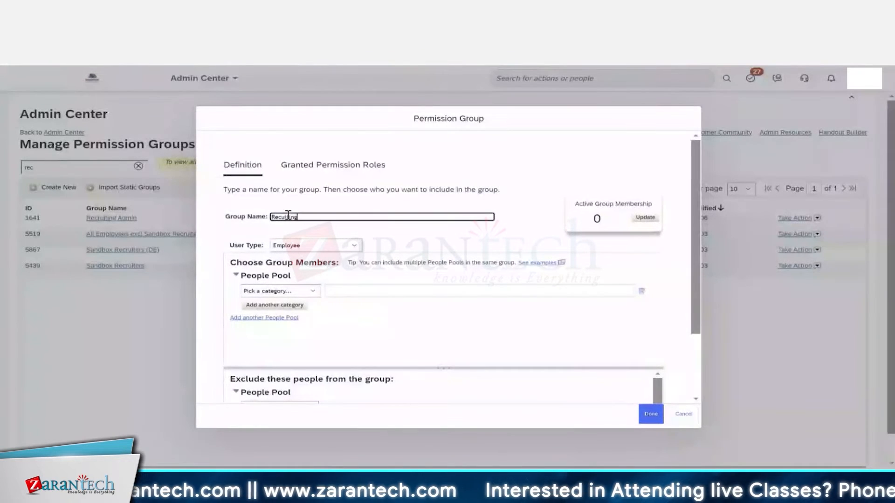
pyautogui.write(' Access')
# Step: Look through the new group's People Pool categories, try Ethnicity and dismiss its value search without selecting anything
pyautogui.click(281, 291)
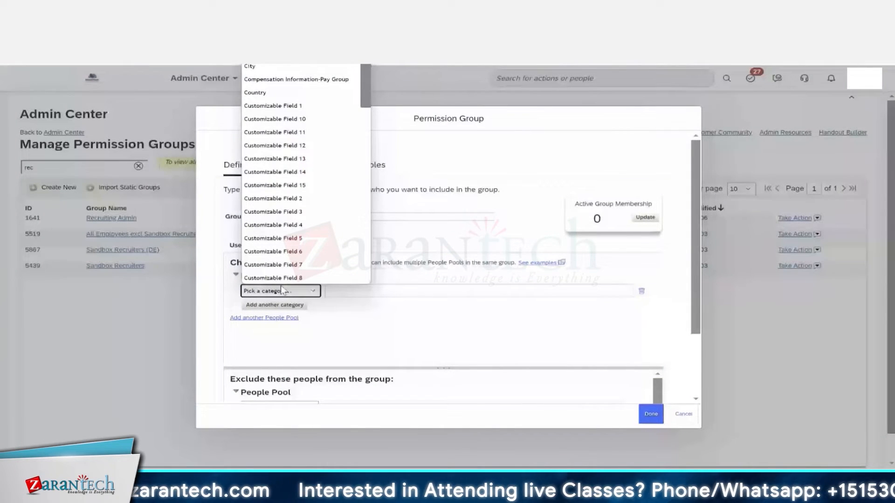
pyautogui.press('u')
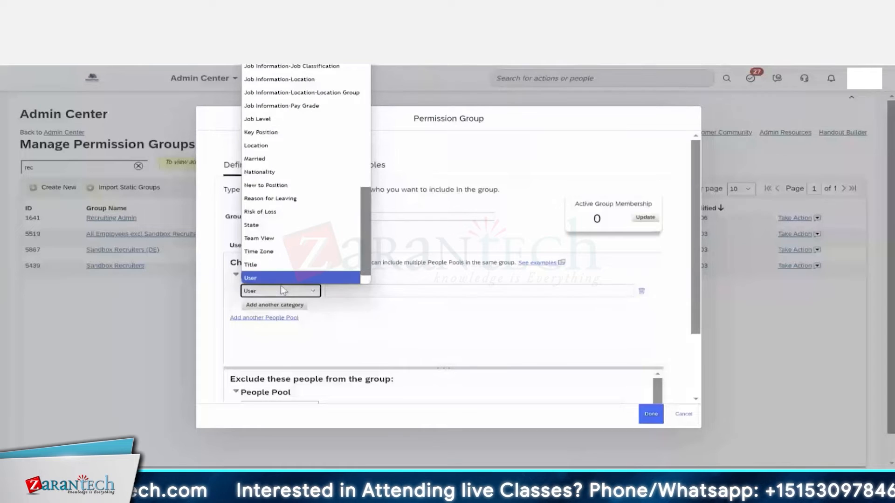
pyautogui.press('Down')
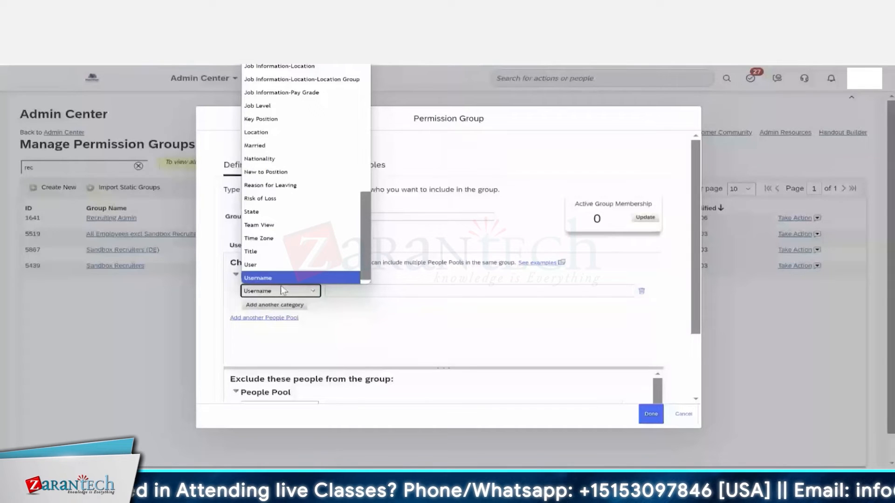
pyautogui.press('Down')
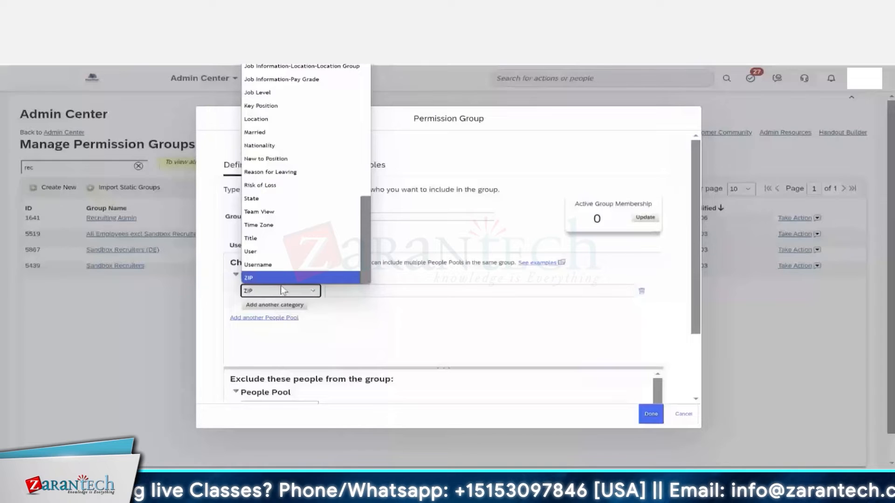
pyautogui.press('l')
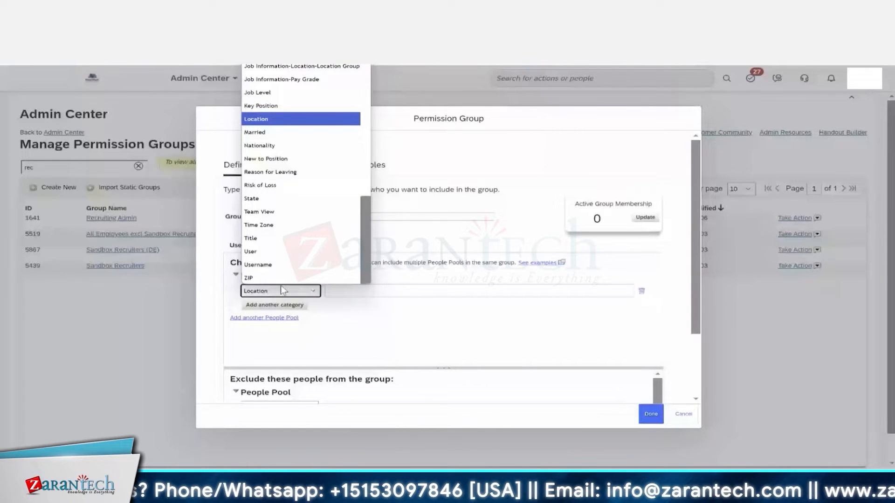
pyautogui.press('d')
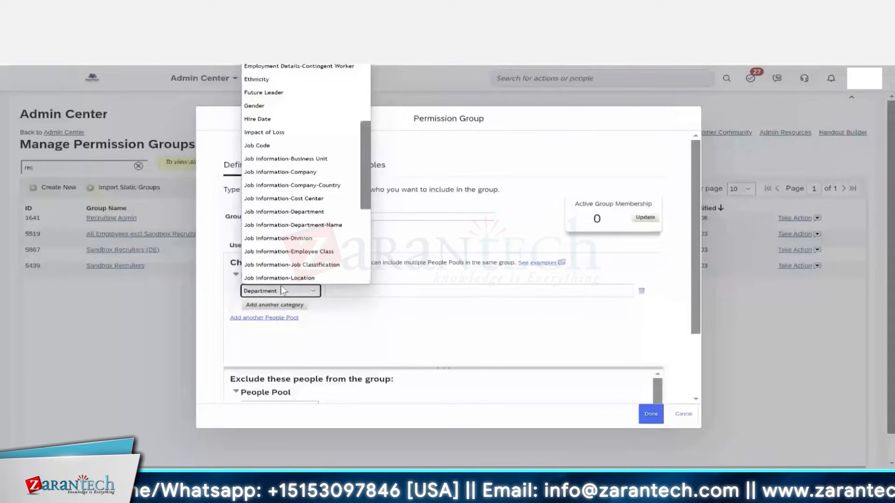
pyautogui.scroll(1, 303, 145)
pyautogui.press('Return')
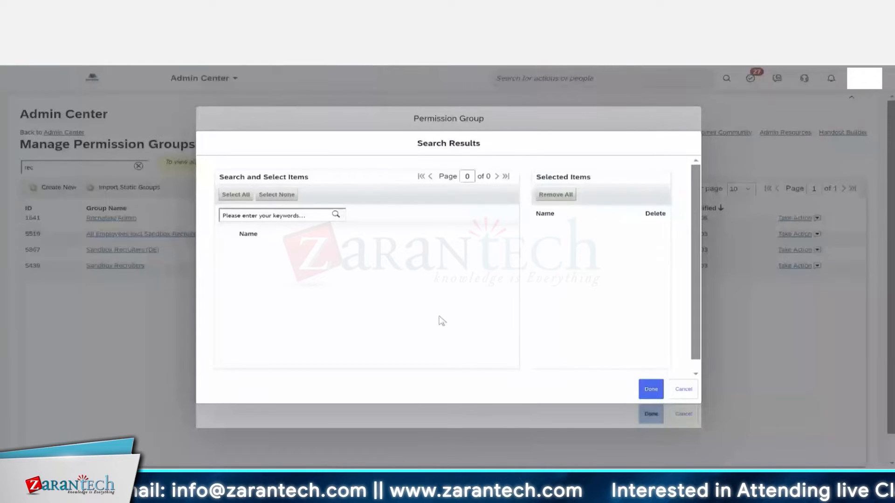
pyautogui.press('Escape')
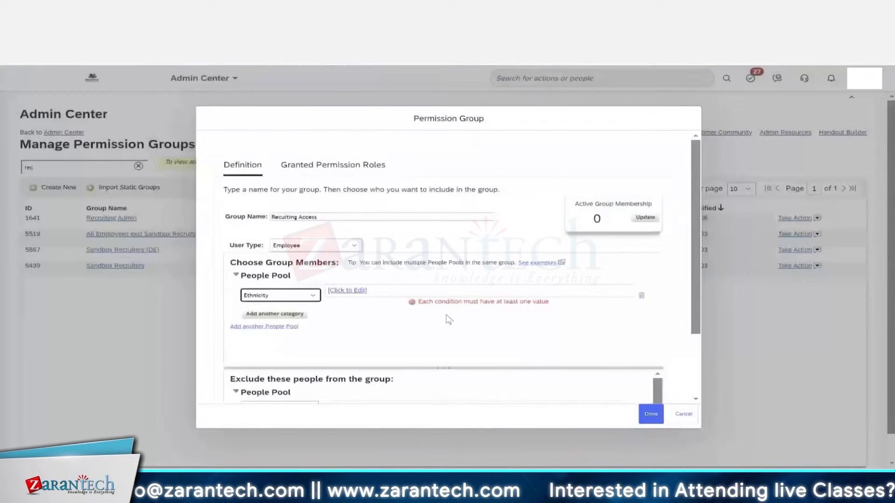
# Step: Examine the available People Pool categories, from the compensation and customizable fields through the Job Information department options
pyautogui.click(271, 298)
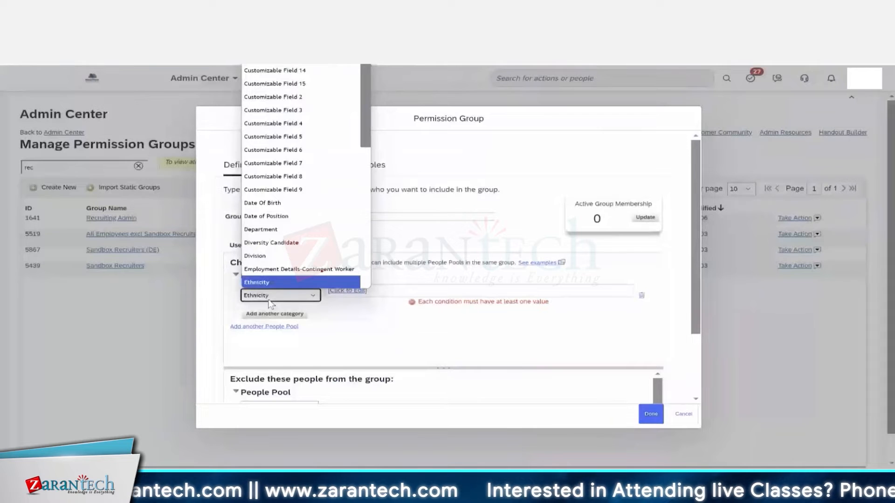
pyautogui.press('c')
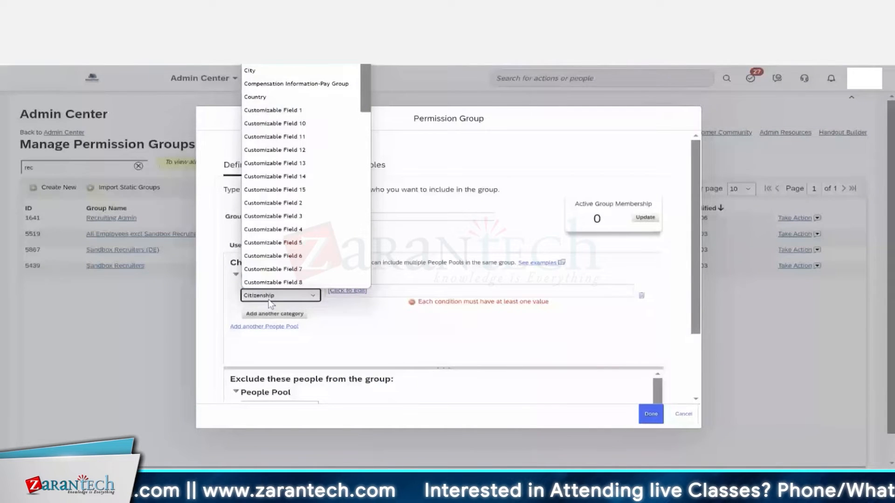
pyautogui.press('c')
pyautogui.press('o')
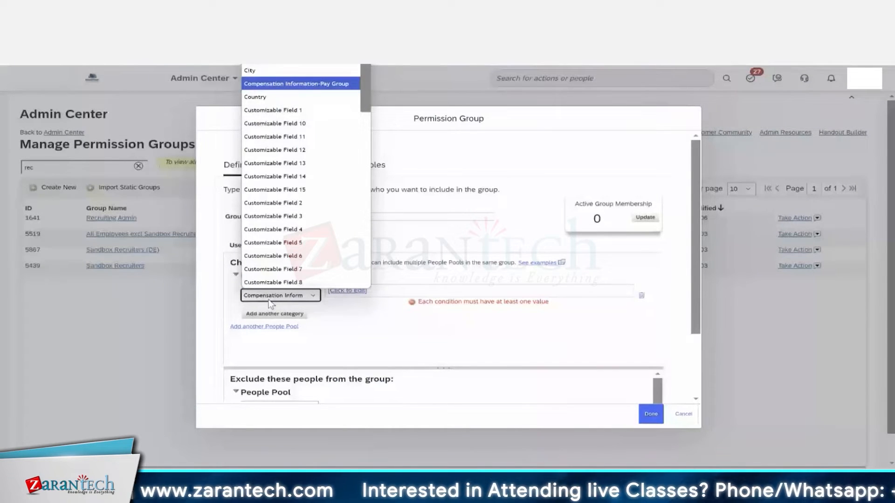
pyautogui.press('Down')
pyautogui.press('Down')
pyautogui.press('Down')
pyautogui.press('Down')
pyautogui.press('Down')
pyautogui.press('Down')
pyautogui.press('Down')
pyautogui.press('Down')
pyautogui.press('Down')
pyautogui.press('Down')
pyautogui.press('Down')
pyautogui.press('Down')
pyautogui.press('Down')
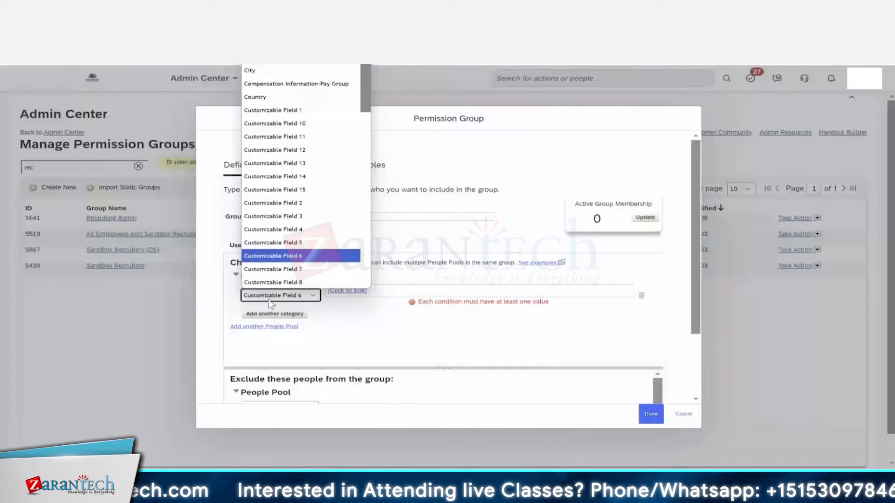
pyautogui.press('Return')
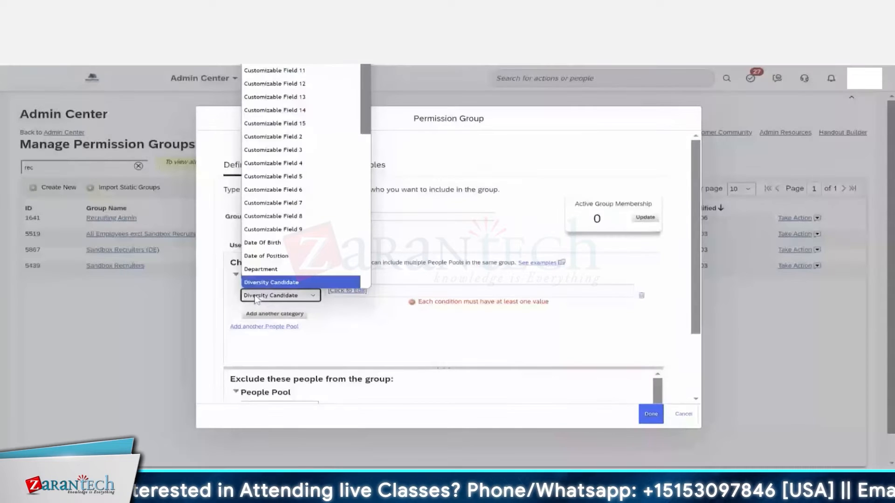
pyautogui.press('Down')
pyautogui.press('Down')
pyautogui.press('Down')
pyautogui.press('Down')
pyautogui.press('Down')
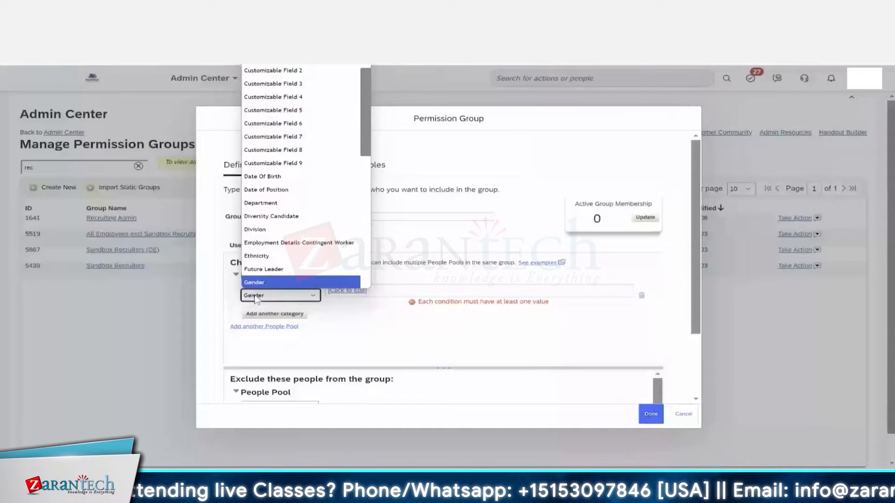
pyautogui.press('Down')
pyautogui.press('Down')
pyautogui.press('Down')
pyautogui.press('Down')
pyautogui.press('Down')
pyautogui.press('Down')
pyautogui.press('Down')
pyautogui.press('Down')
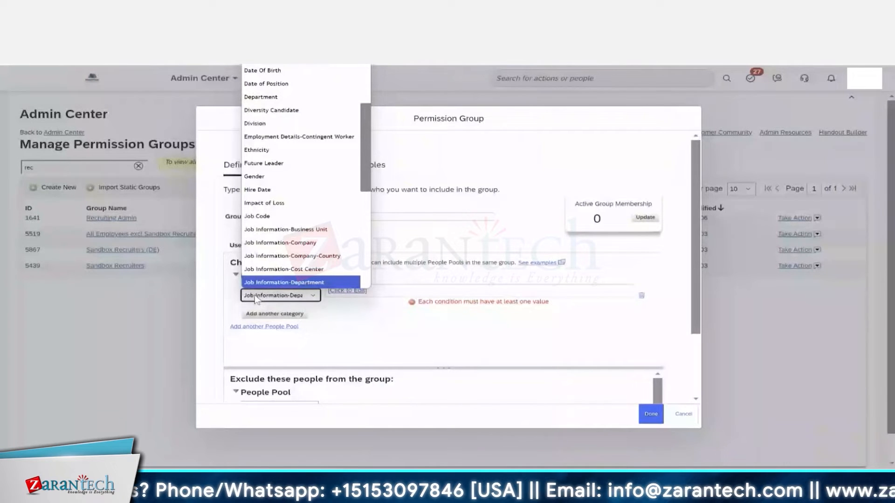
pyautogui.press('Down')
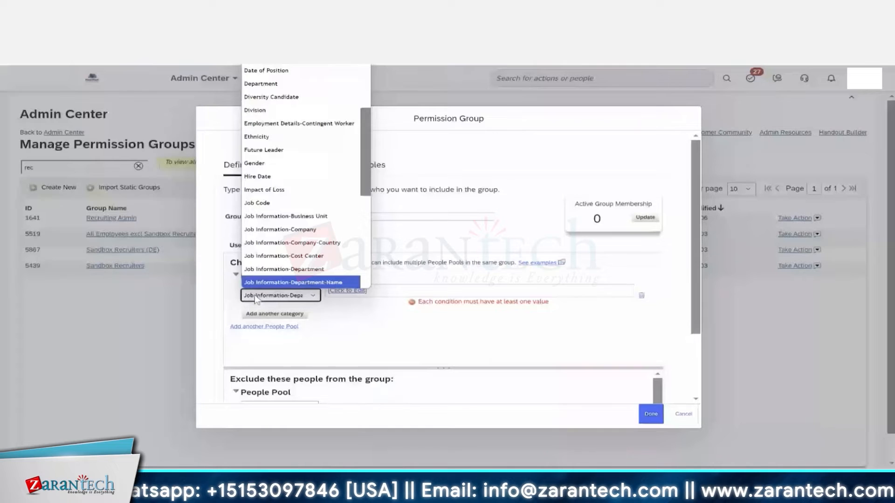
# Step: Set the People Pool category to User and add two employees as "equal to" conditions, one per row
pyautogui.press('u')
pyautogui.press('Return')
pyautogui.click(463, 306)
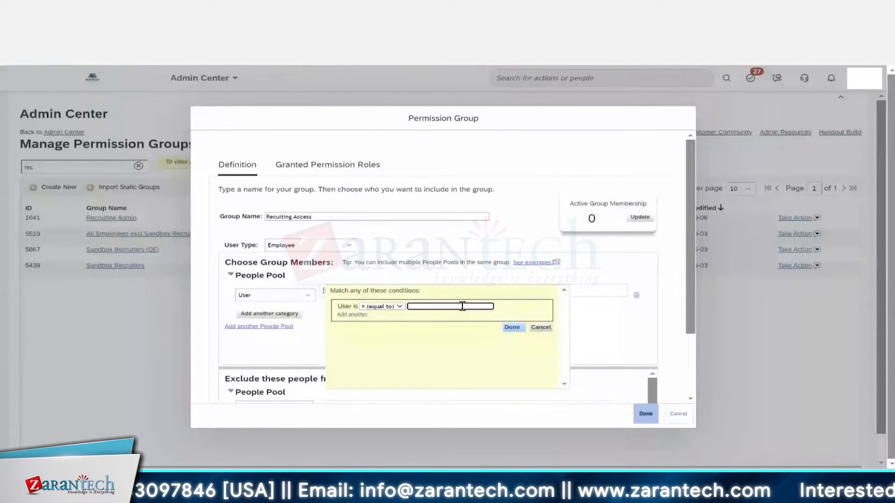
pyautogui.write('tess')
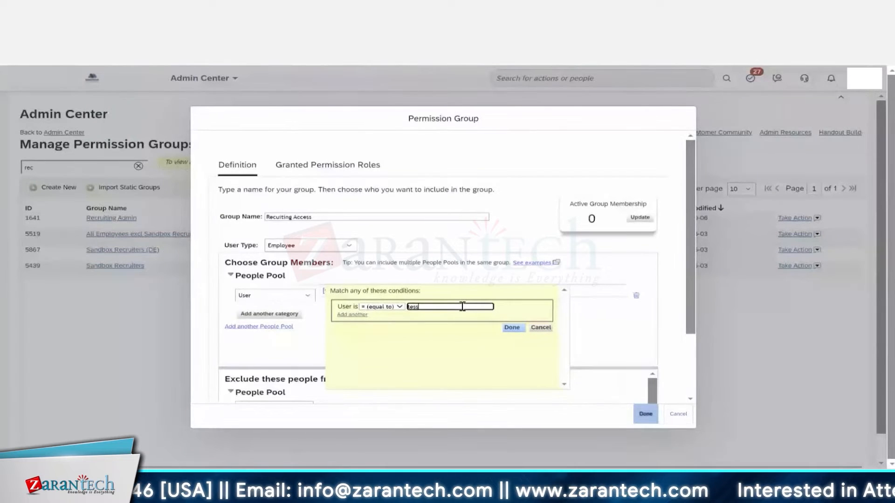
pyautogui.click(433, 320)
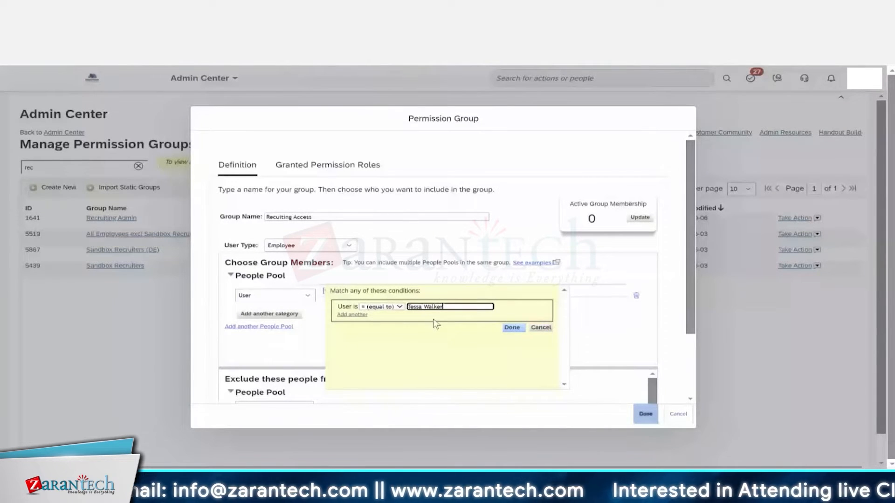
pyautogui.write('sam')
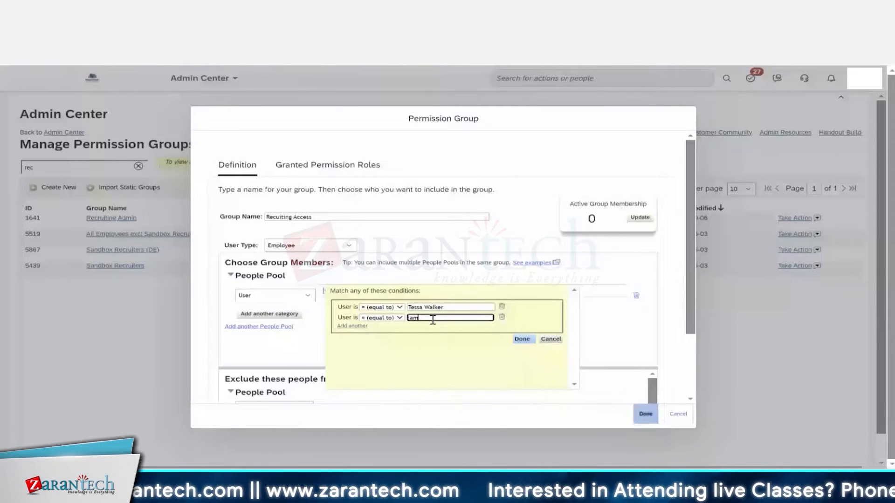
pyautogui.write('es')
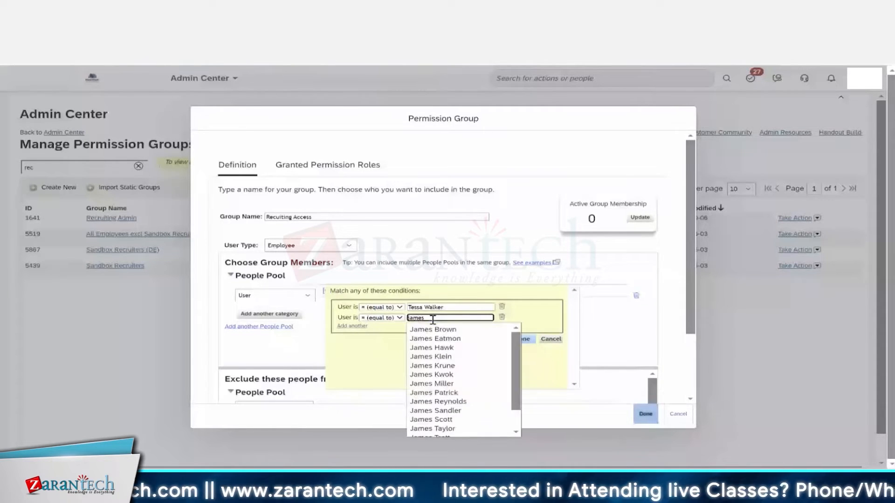
pyautogui.click(450, 358)
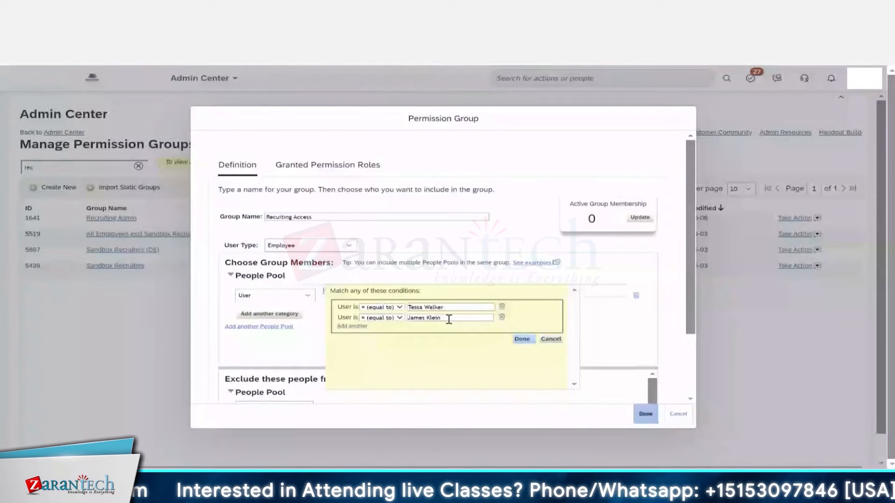
pyautogui.click(522, 339)
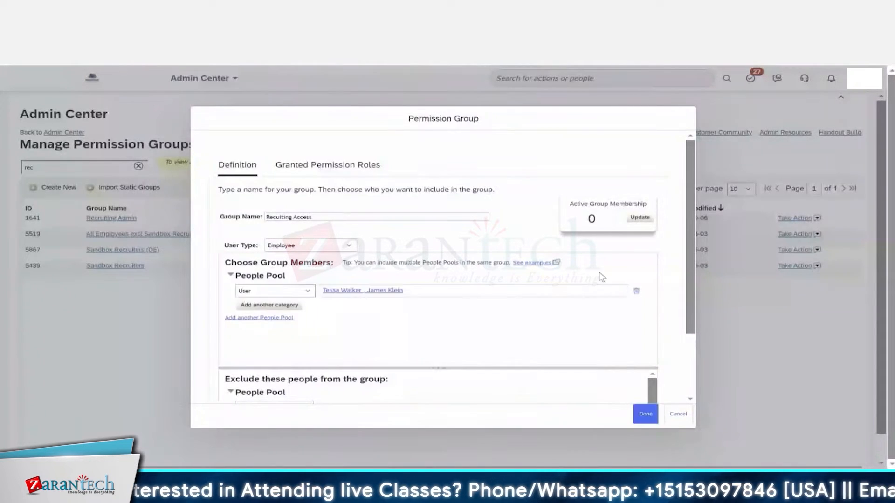
# Step: Update the group's Active Group Membership count and review the member and exclusion sections of its definition
pyautogui.click(640, 219)
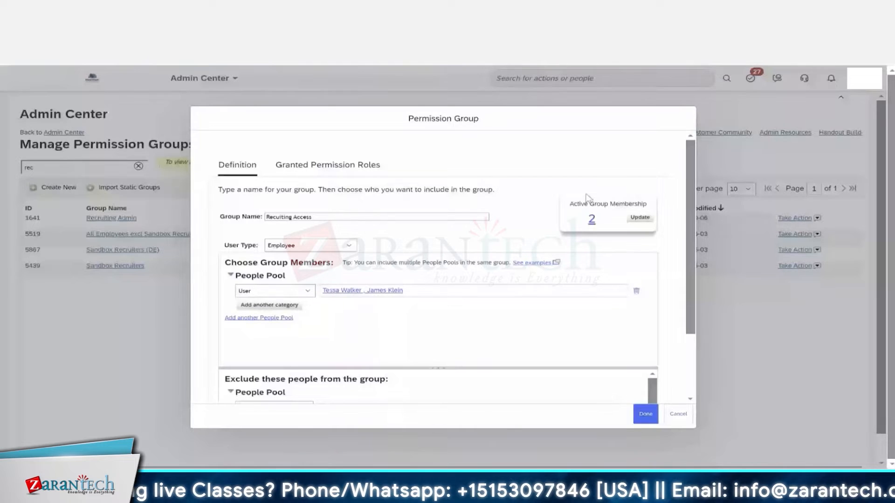
pyautogui.scroll(-1, 463, 285)
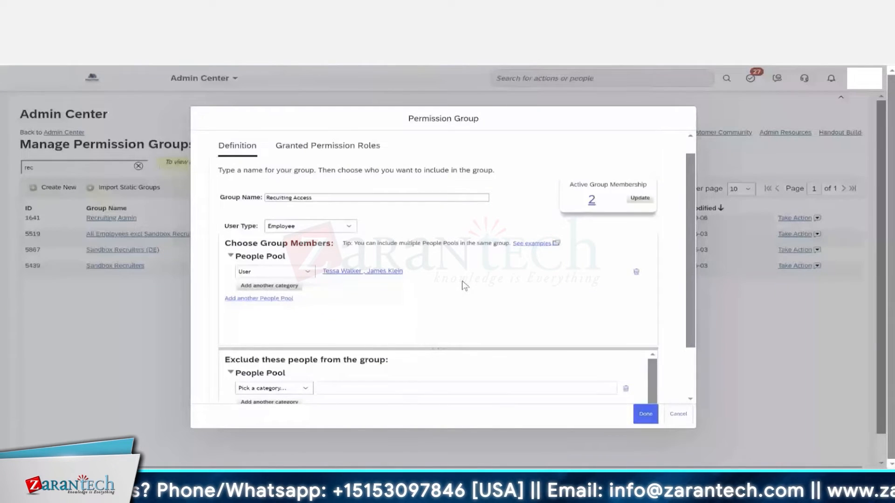
pyautogui.scroll(1, 464, 285)
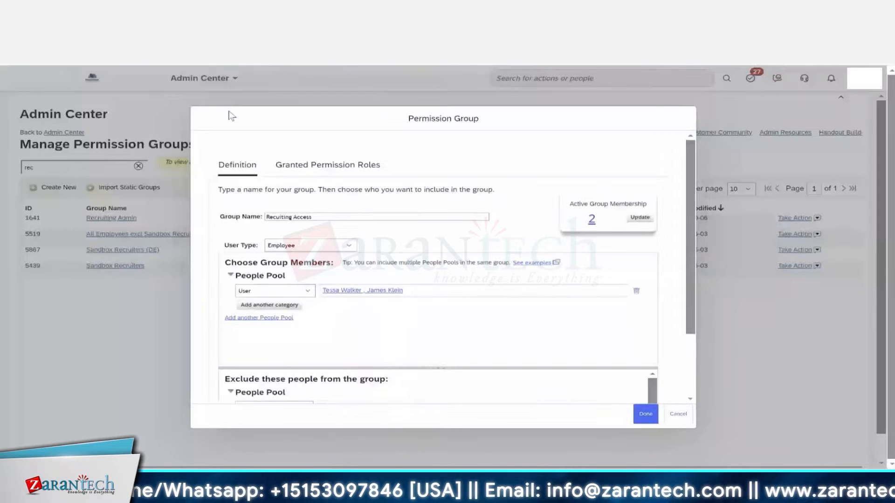
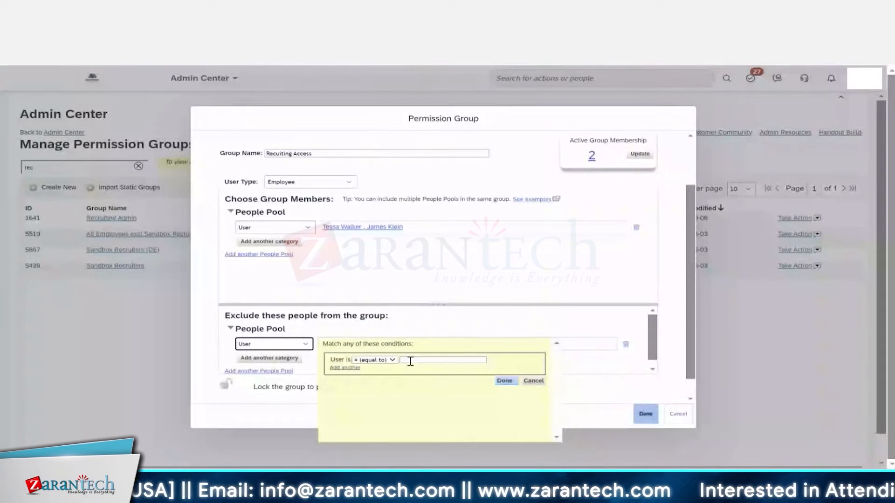
# Step: Dismiss the User condition for people excluded from the group without entering a value
pyautogui.click(436, 360)
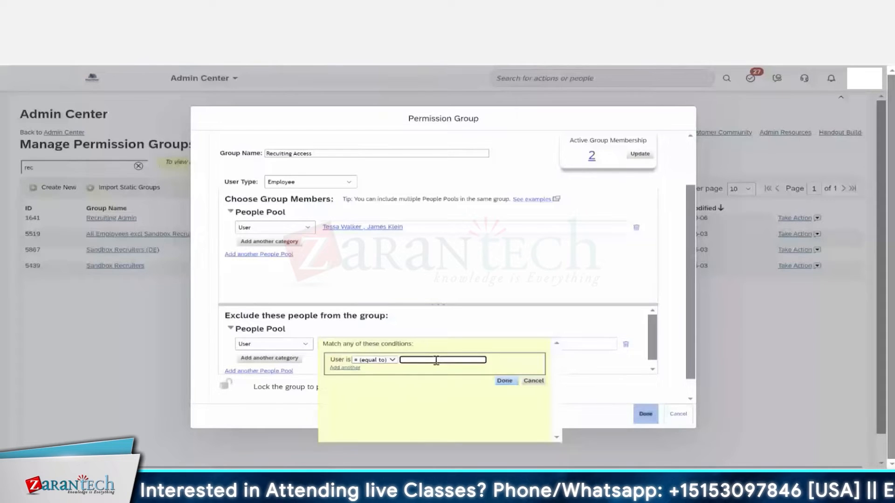
pyautogui.click(534, 382)
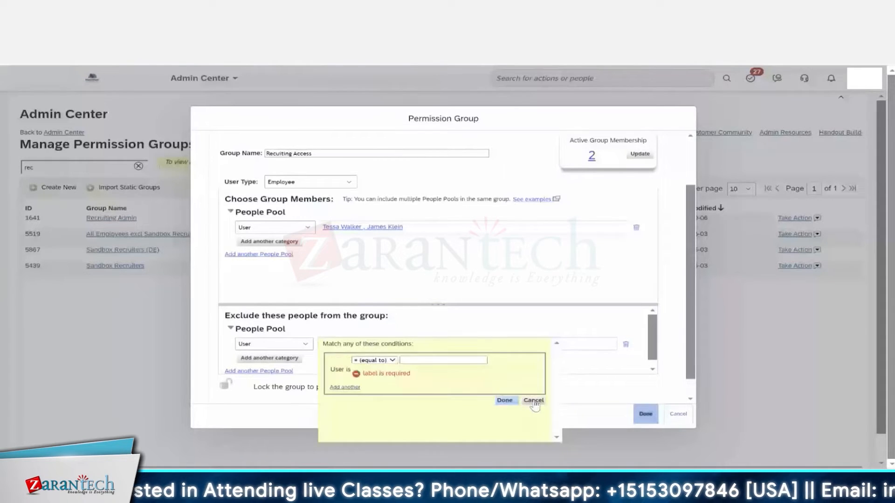
pyautogui.click(533, 402)
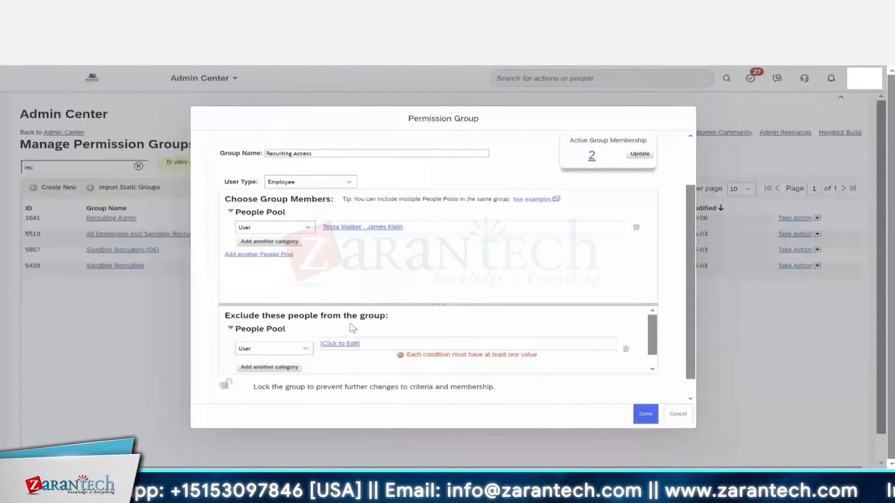
# Step: Append "- Testing" to the permission group's name and save the group
pyautogui.scroll(2, 353, 328)
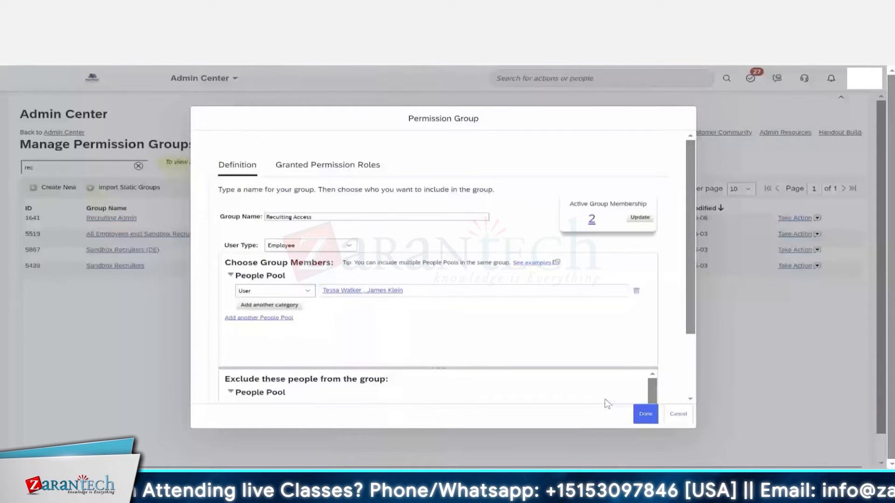
pyautogui.click(327, 213)
pyautogui.write('- Testing')
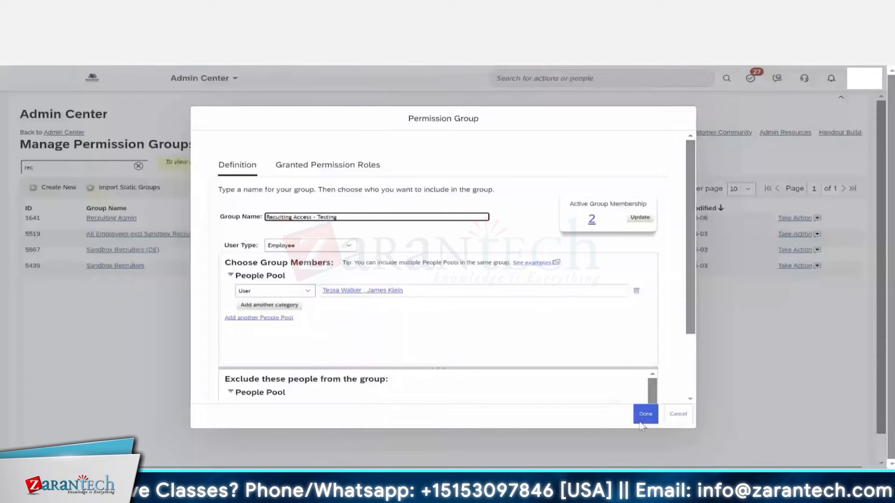
pyautogui.click(641, 419)
pyautogui.click(625, 327)
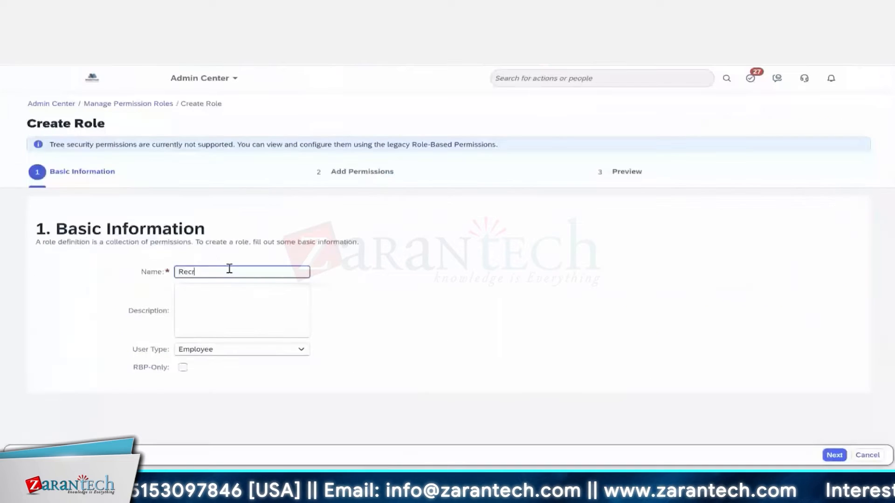
# Step: Name the new permission role "Recruiting Access - Testing" and describe it as "This is for Recruiting Training and Testing"
pyautogui.write('uiting Access - Testing')
pyautogui.click(230, 306)
pyautogui.write('Thi')
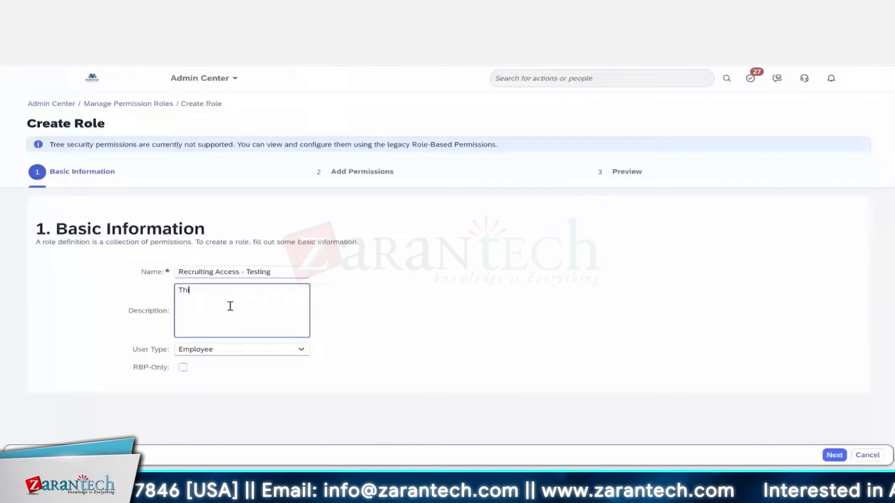
pyautogui.write('s is for Recruiting Trainin')
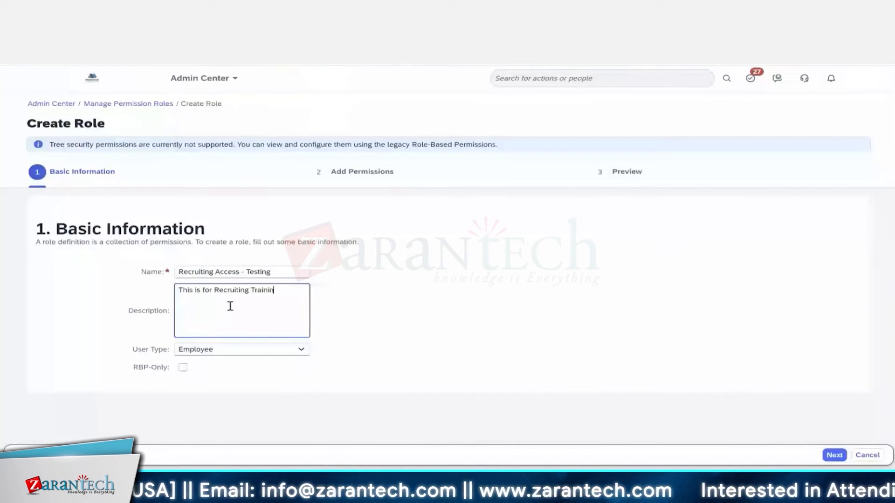
pyautogui.write('g an')
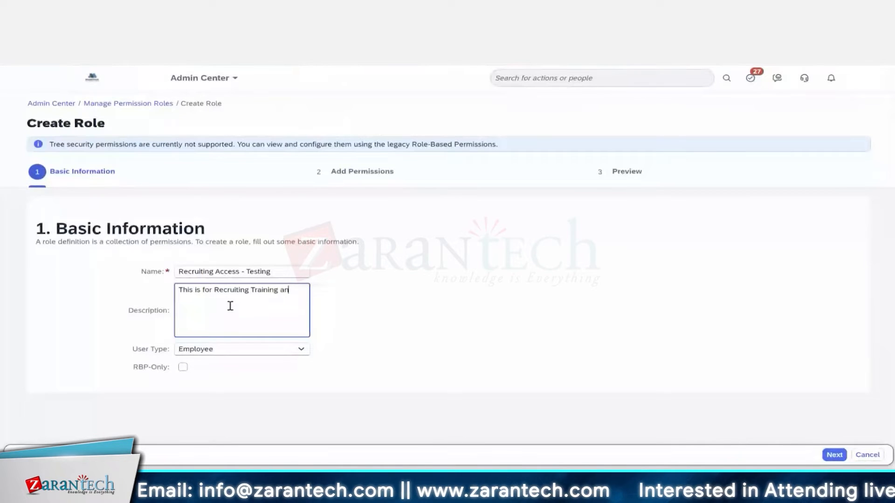
pyautogui.write('d Testing')
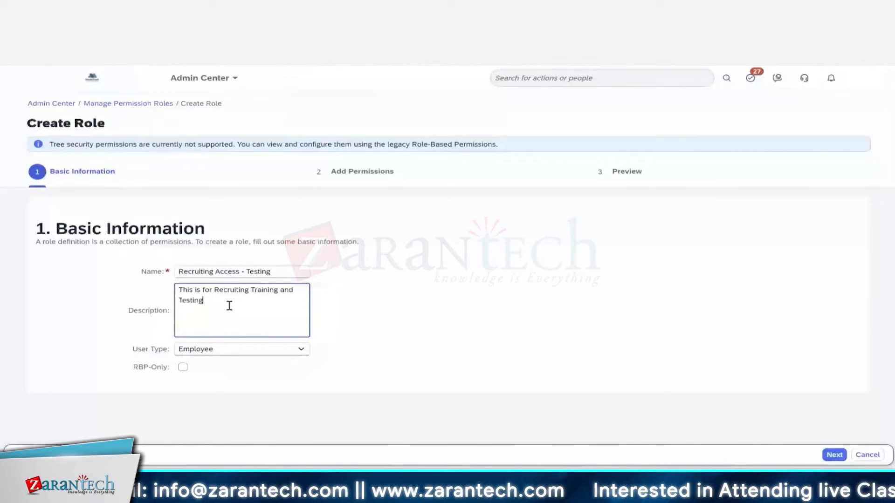
# Step: Set the role's user type to Employee and proceed to adding permissions
pyautogui.click(296, 352)
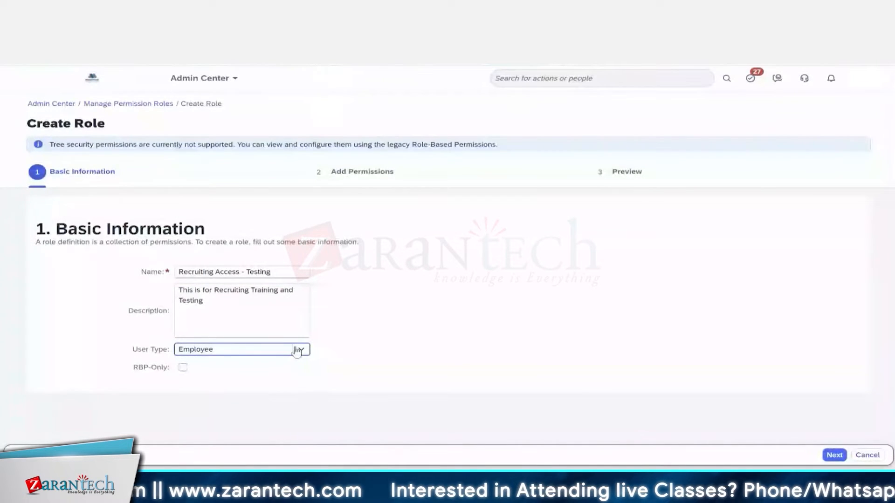
pyautogui.click(296, 351)
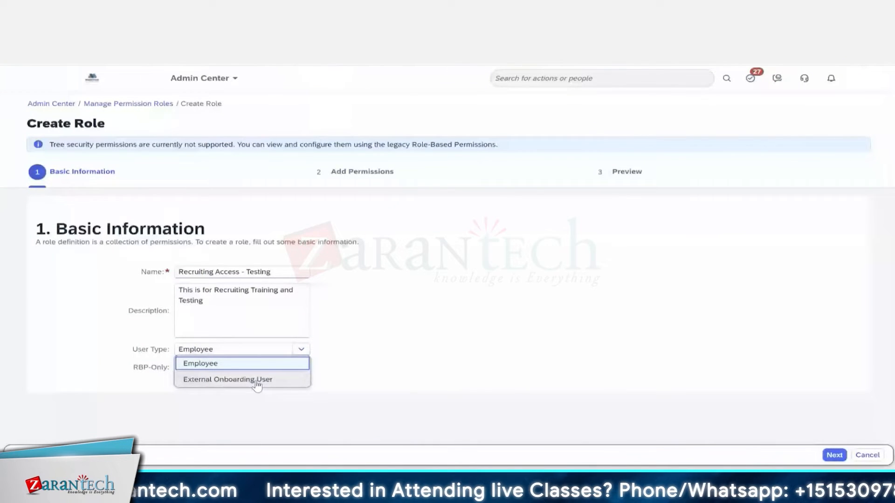
pyautogui.click(202, 361)
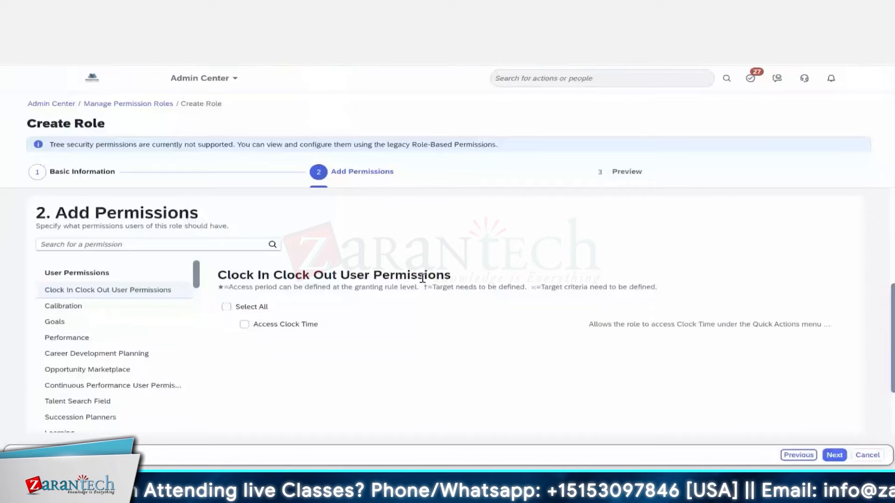
# Step: View the permissions offered for Performance, Career Development Planning and Opportunity Marketplace
pyautogui.scroll(-2, 68, 251)
pyautogui.click(68, 251)
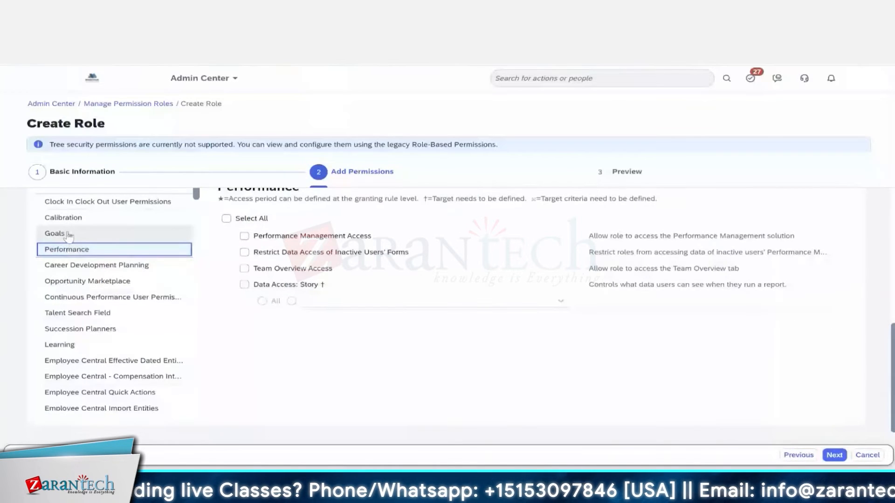
pyautogui.click(74, 266)
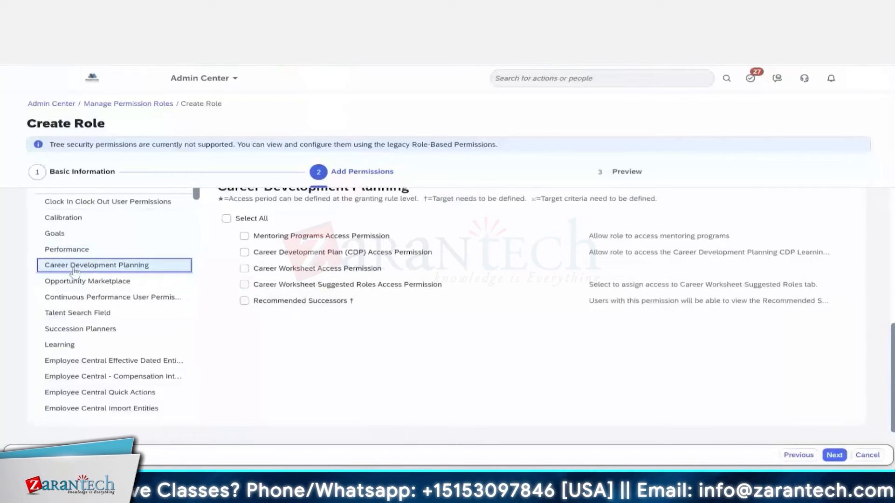
pyautogui.click(80, 281)
# Step: Examine the permission categories from the user permissions through the end of the administrator permissions and back up
pyautogui.scroll(-3, 83, 333)
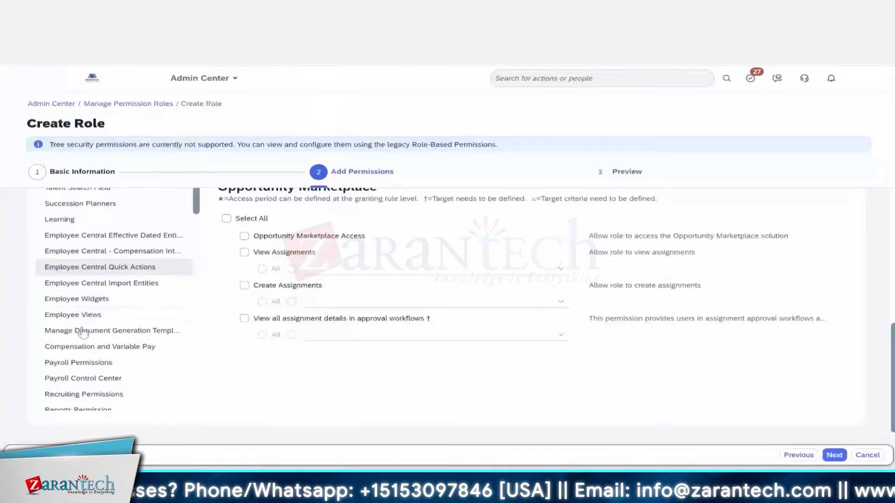
pyautogui.scroll(-10, 83, 333)
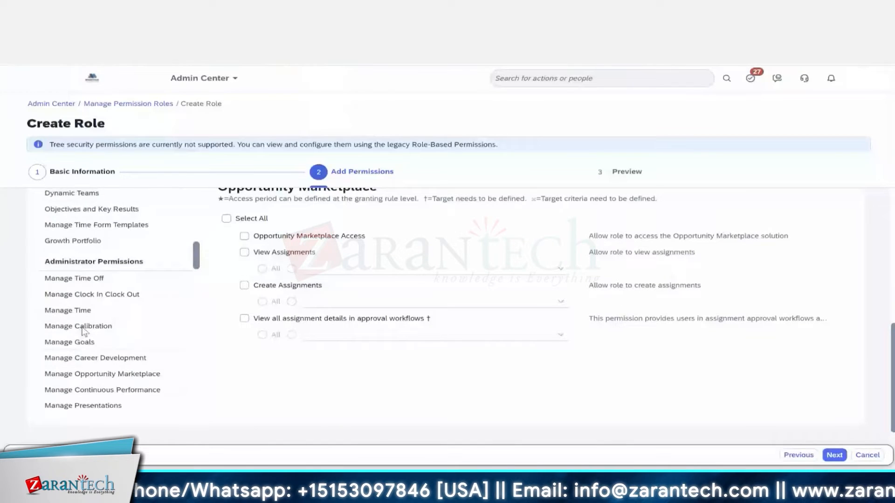
pyautogui.scroll(-2, 83, 332)
pyautogui.scroll(1, 83, 332)
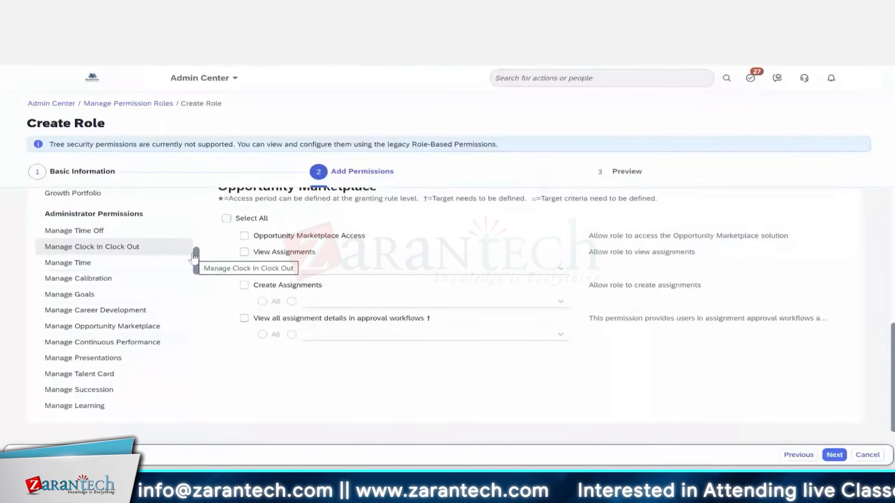
pyautogui.moveTo(195, 256); pyautogui.dragTo(183, 378)
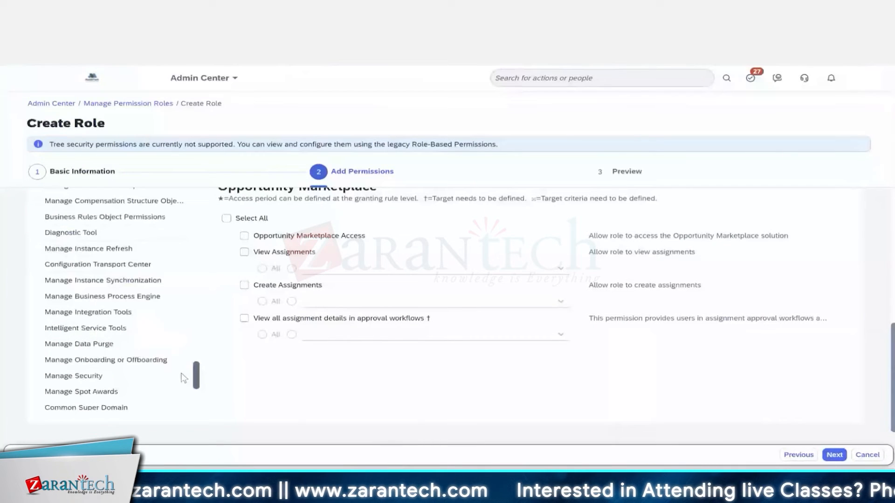
pyautogui.scroll(-5, 183, 364)
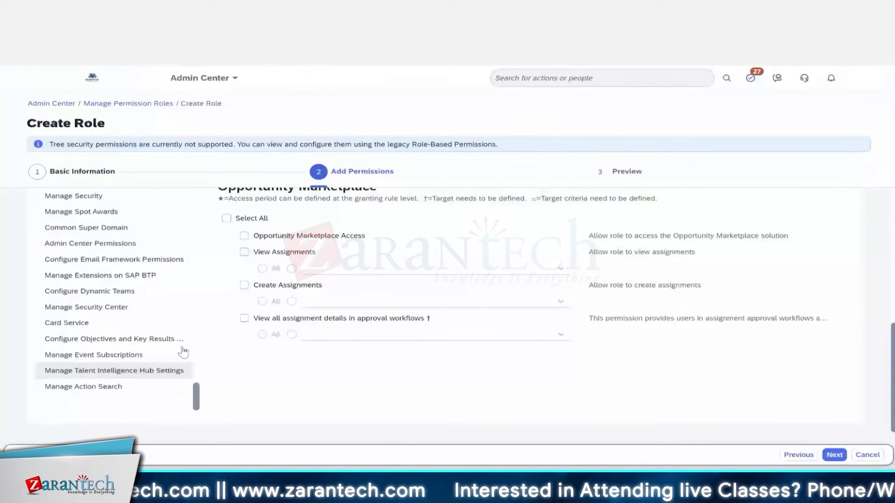
pyautogui.scroll(5, 176, 284)
pyautogui.scroll(5, 176, 285)
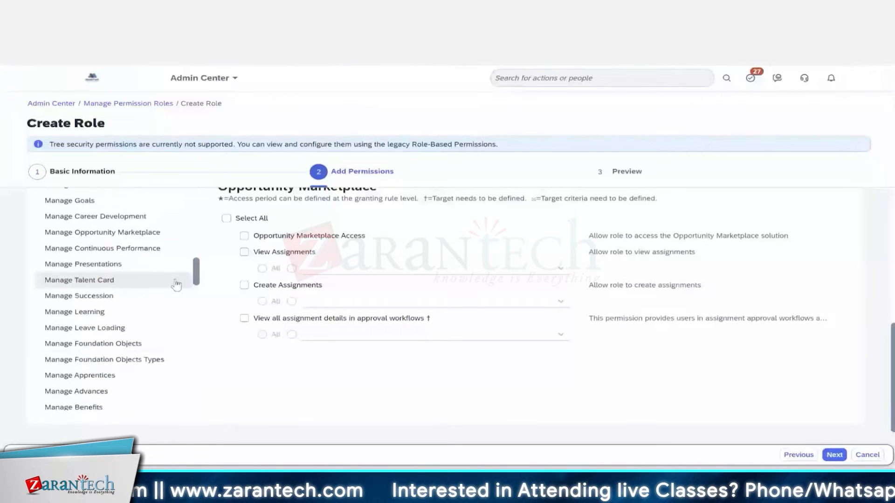
pyautogui.scroll(5, 176, 285)
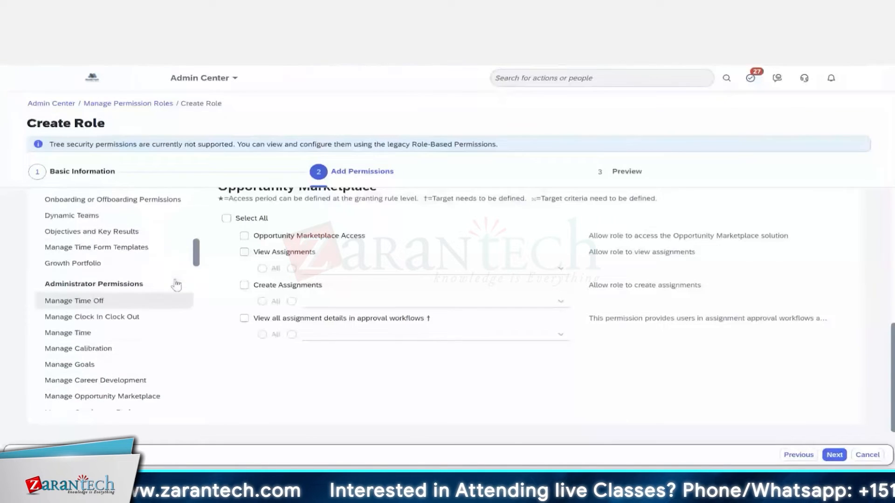
pyautogui.scroll(2, 176, 285)
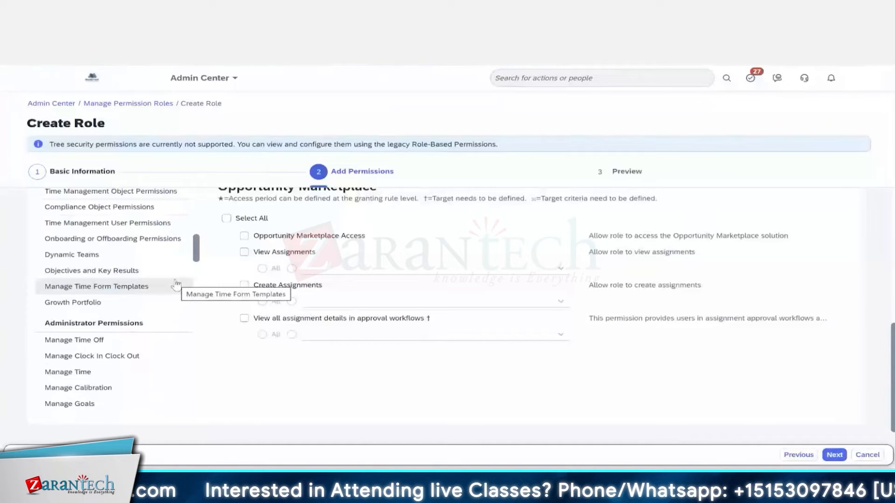
pyautogui.scroll(5, 176, 285)
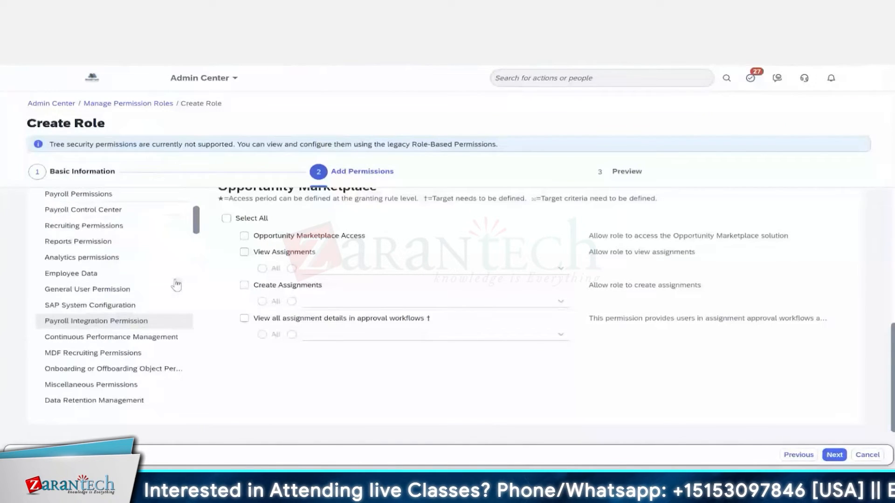
pyautogui.scroll(5, 177, 284)
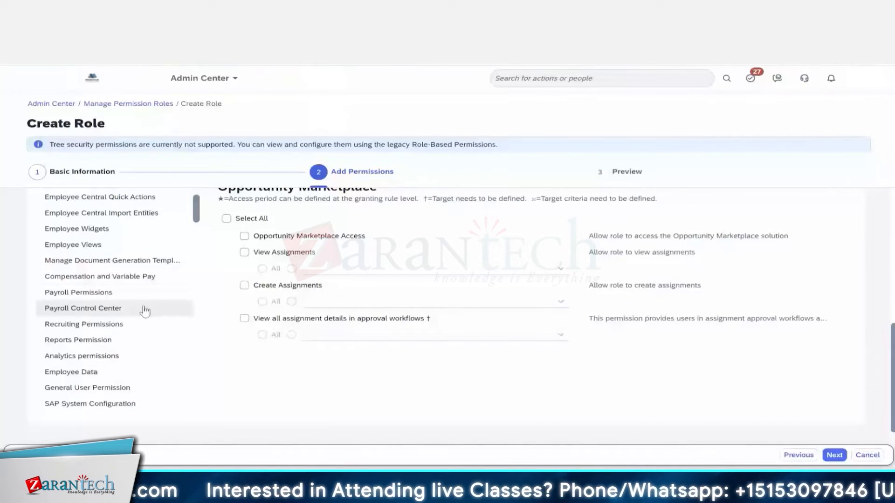
# Step: Review the user permission categories from Goals through Onboarding or Offboarding Permissions
pyautogui.scroll(4, 145, 310)
pyautogui.scroll(-1, 120, 316)
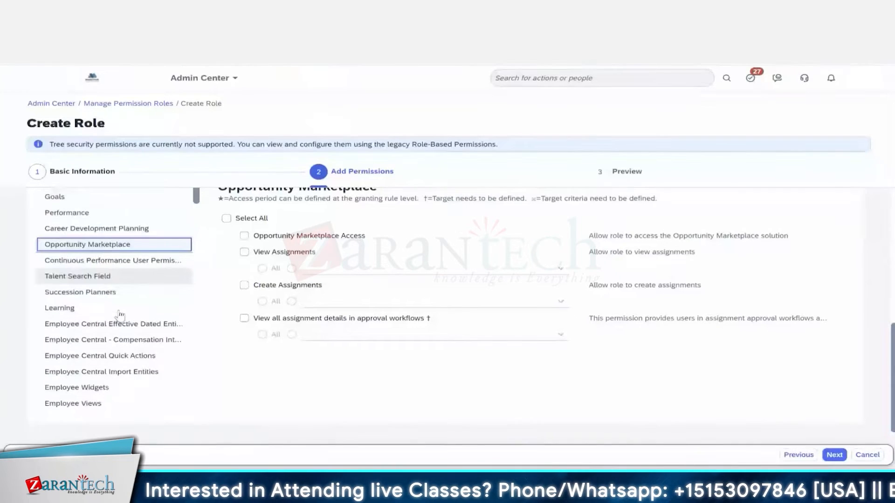
pyautogui.scroll(-3, 120, 316)
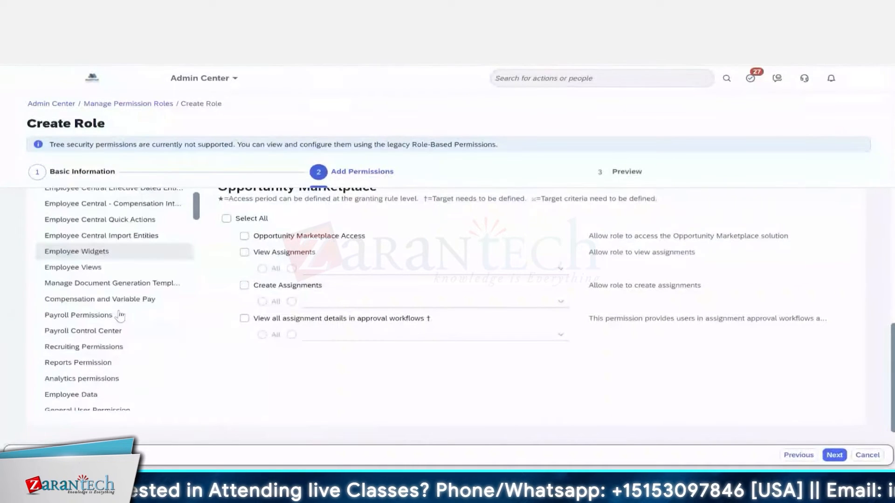
pyautogui.scroll(-3, 120, 315)
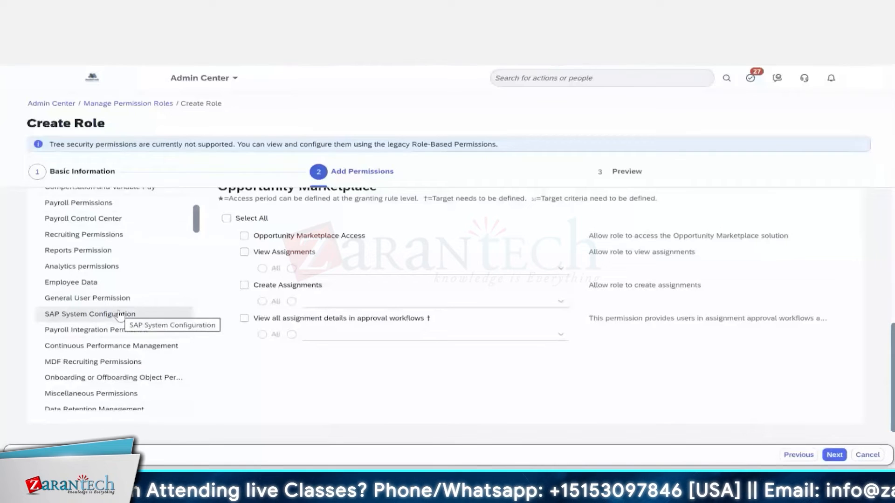
pyautogui.scroll(-3, 120, 316)
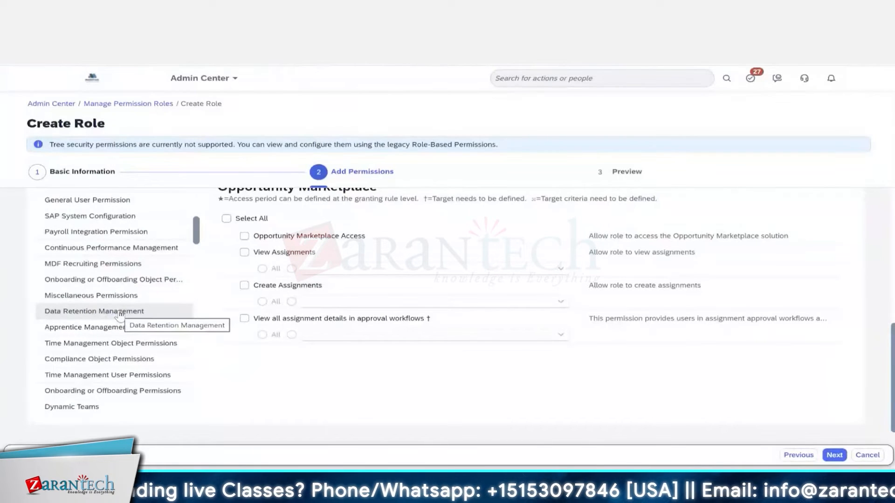
pyautogui.scroll(-2, 120, 315)
pyautogui.scroll(2, 120, 316)
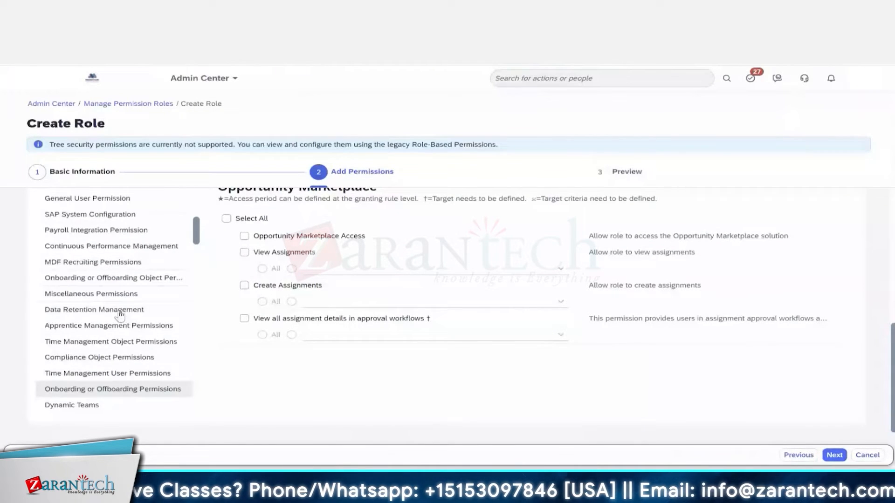
# Step: Grant the Careers Tab Permission from the role's Recruiting Permissions category
pyautogui.scroll(5, 120, 316)
pyautogui.click(120, 315)
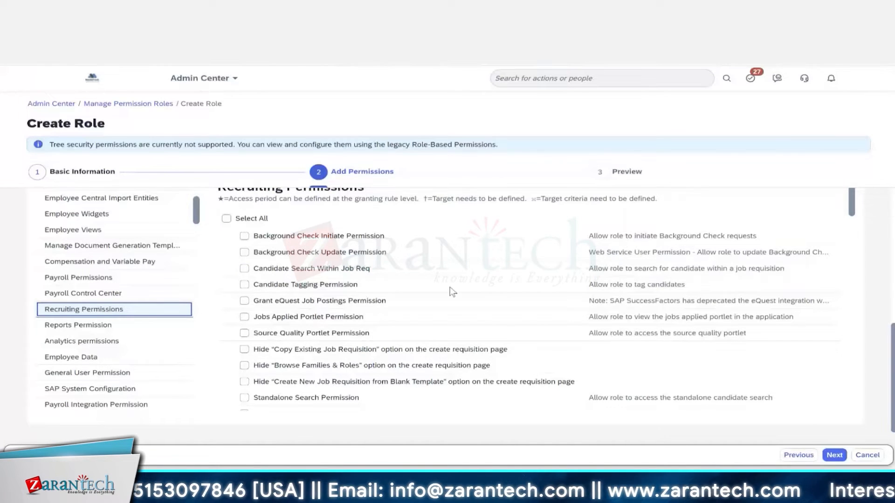
pyautogui.scroll(-1, 420, 290)
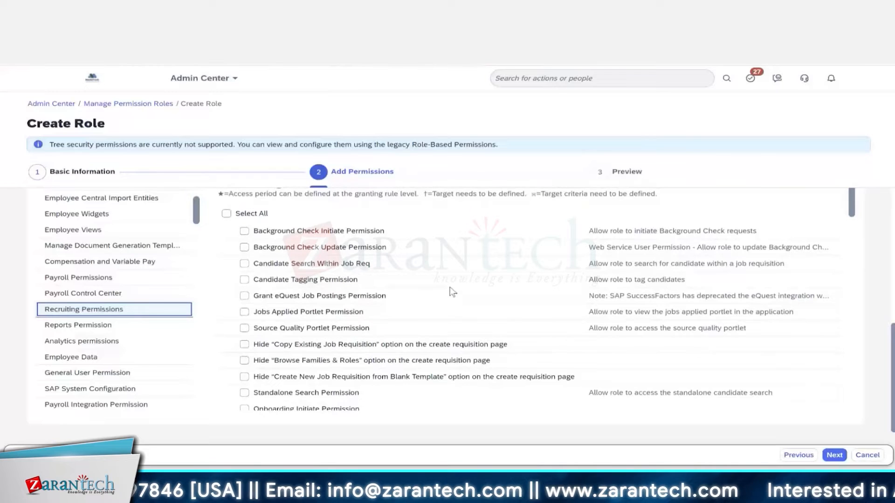
pyautogui.scroll(-1, 453, 292)
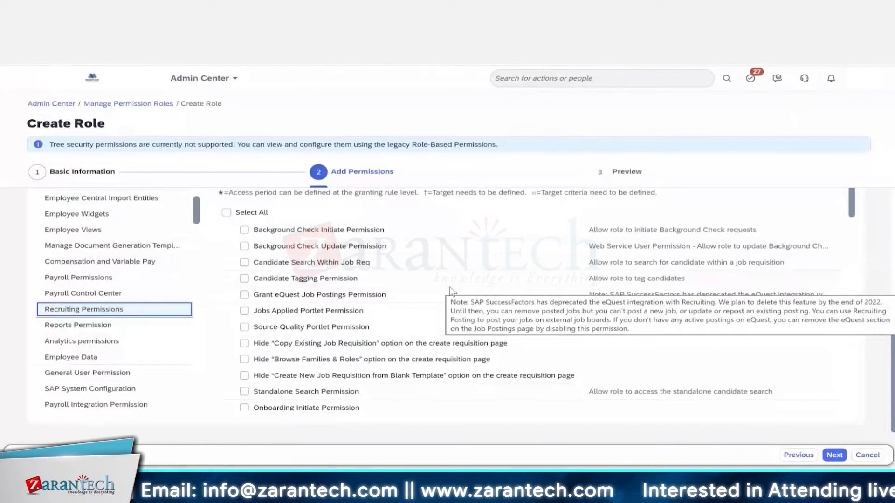
pyautogui.scroll(-1, 451, 291)
pyautogui.scroll(-1, 452, 292)
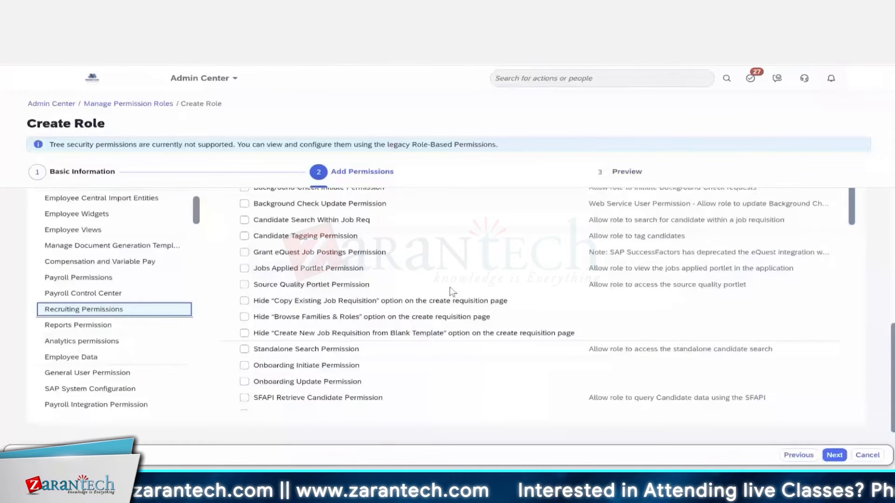
pyautogui.scroll(-2, 451, 292)
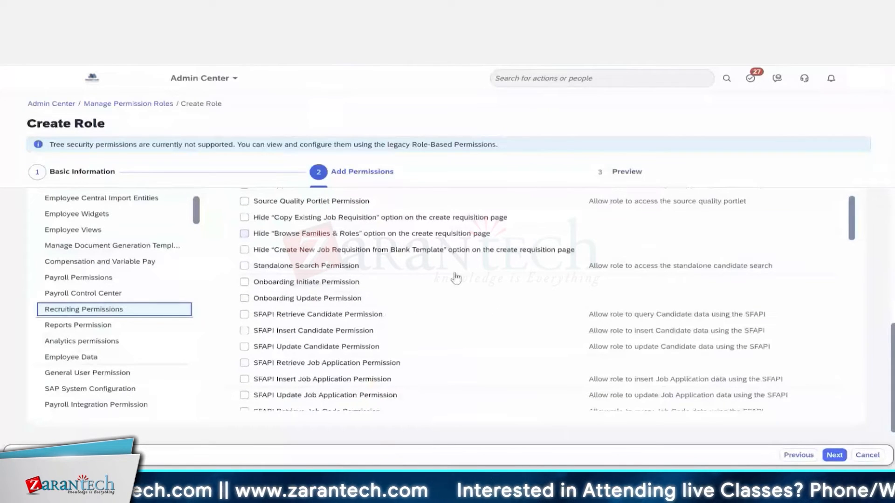
pyautogui.scroll(-1, 456, 278)
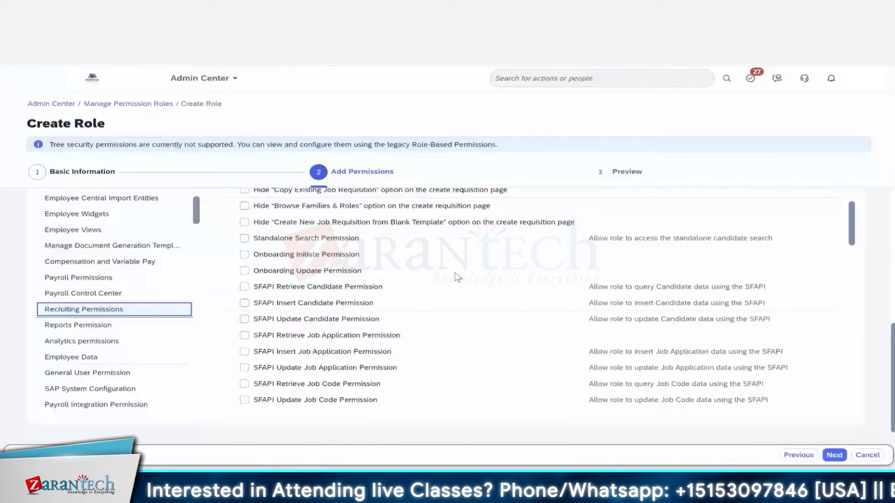
pyautogui.scroll(-1, 456, 277)
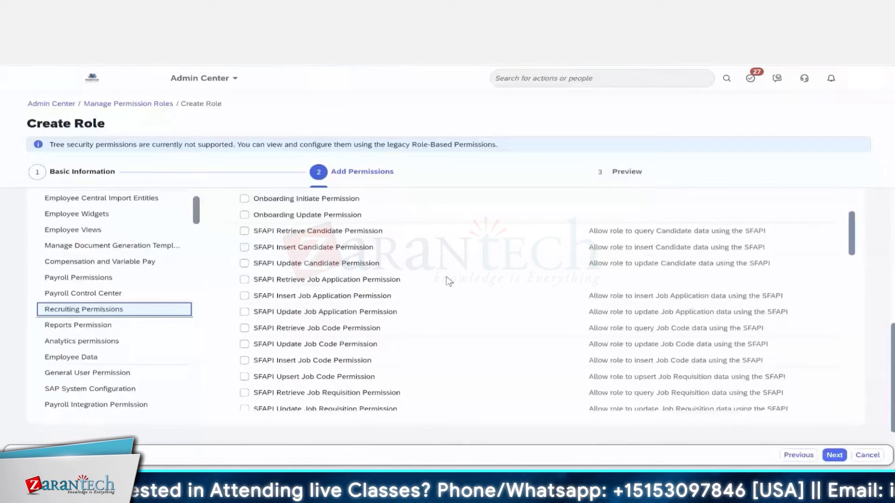
pyautogui.scroll(-4, 446, 280)
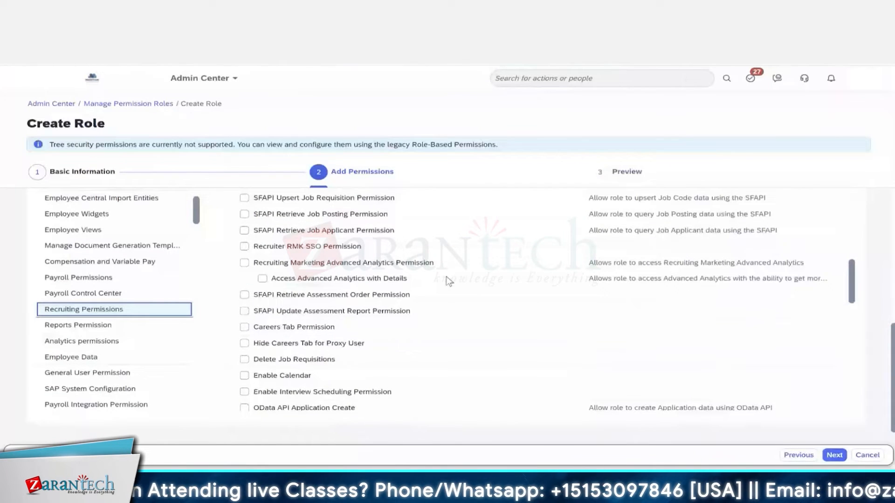
pyautogui.scroll(-1, 438, 282)
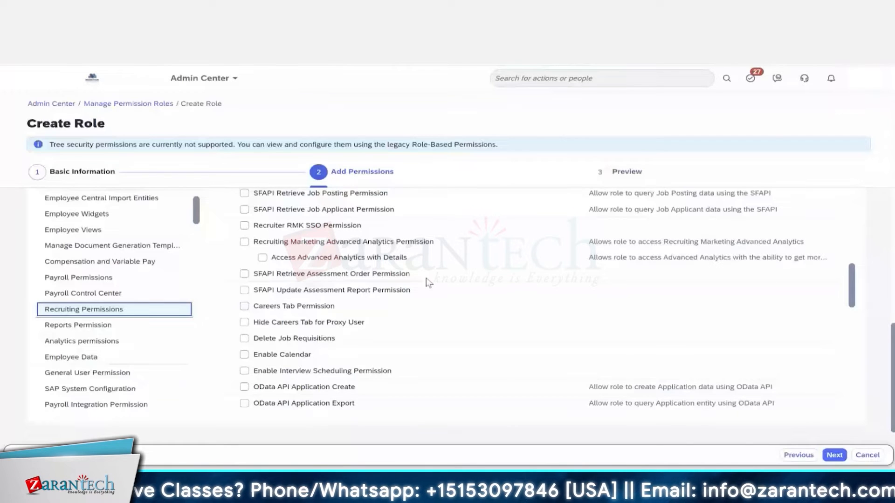
pyautogui.click(244, 306)
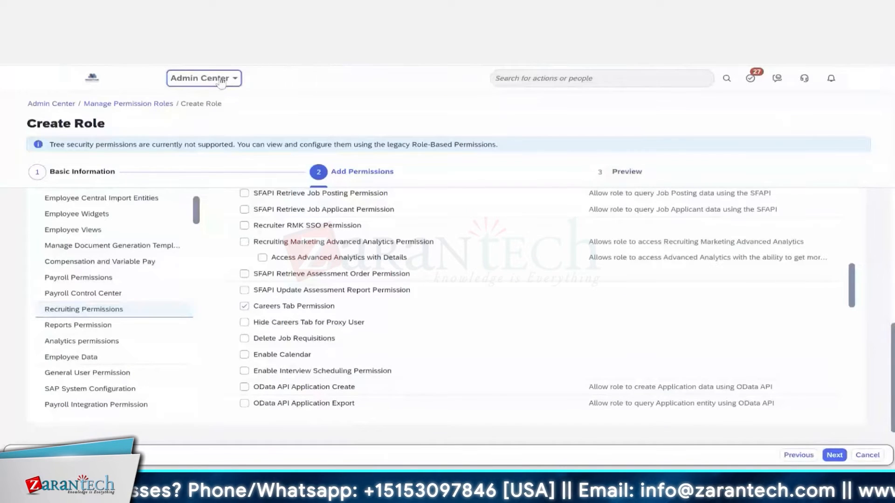
# Step: Review the remaining recruiting permissions through Recruit-to-Hire Data Mapping, and view the Employee Data permissions
pyautogui.scroll(-2, 322, 287)
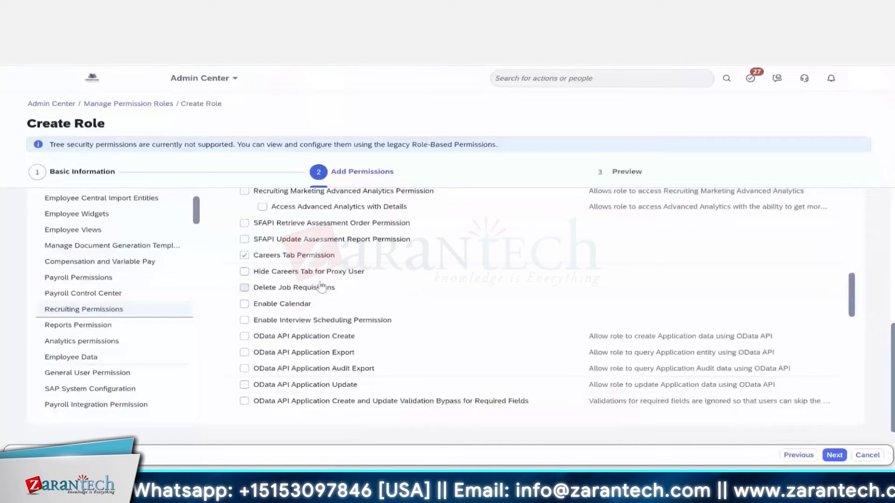
pyautogui.scroll(-4, 322, 287)
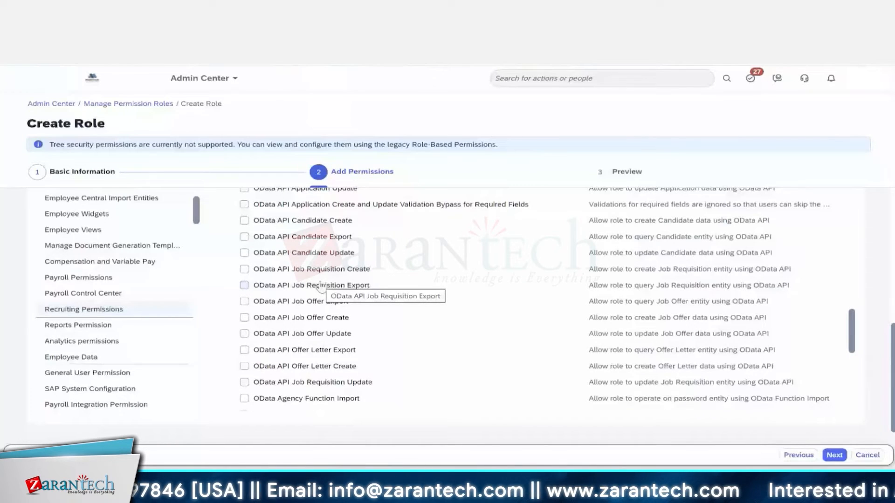
pyautogui.scroll(-5, 320, 287)
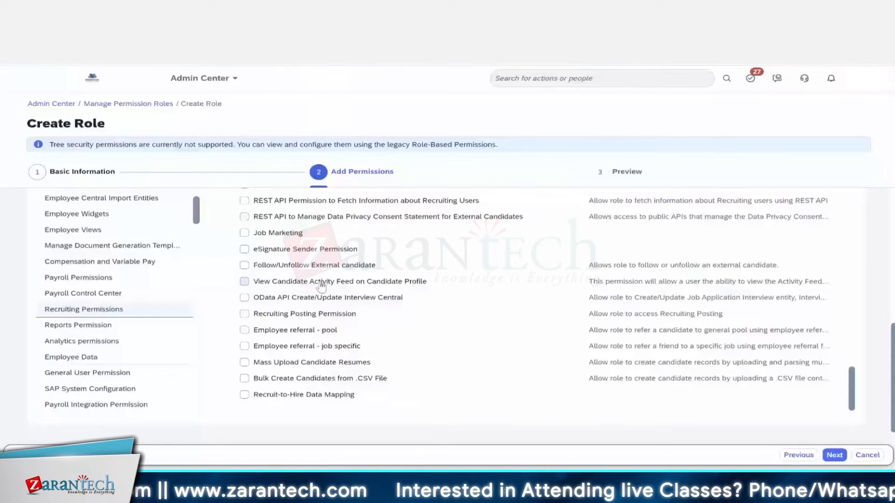
pyautogui.scroll(1, 321, 286)
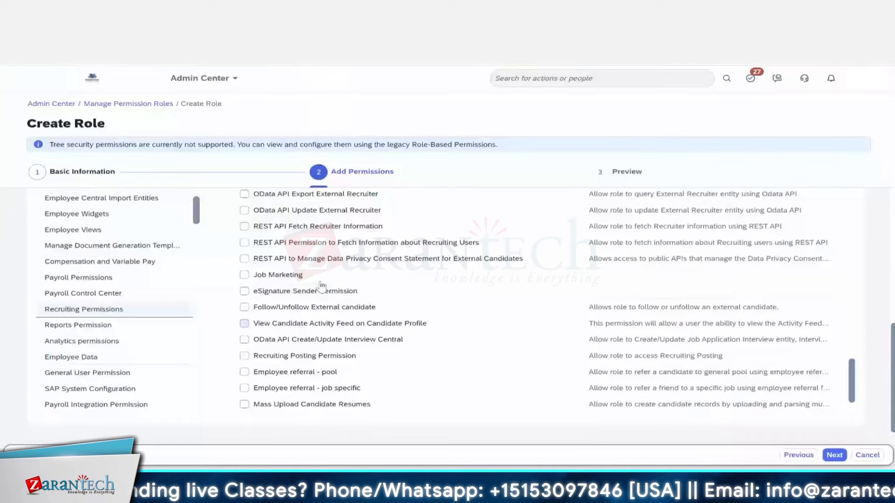
pyautogui.click(75, 357)
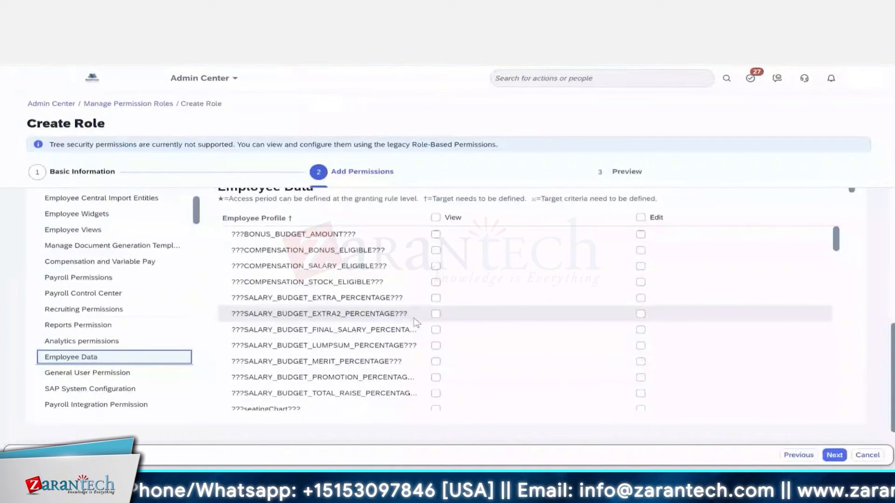
# Step: Grant User Login and Live Profile Access from the General User Permission category
pyautogui.click(71, 374)
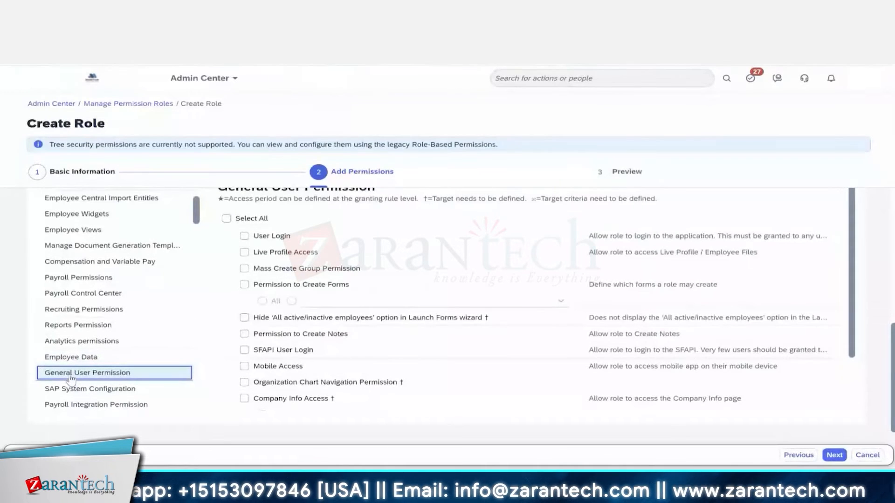
pyautogui.click(245, 235)
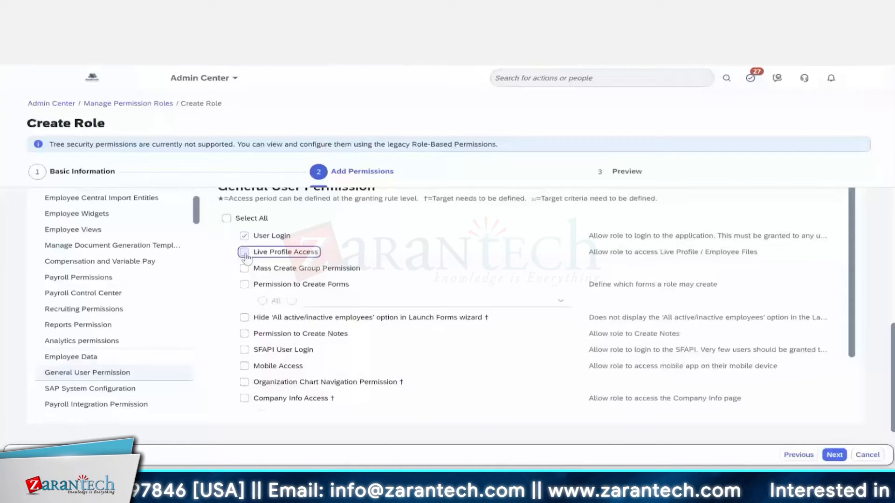
pyautogui.click(245, 254)
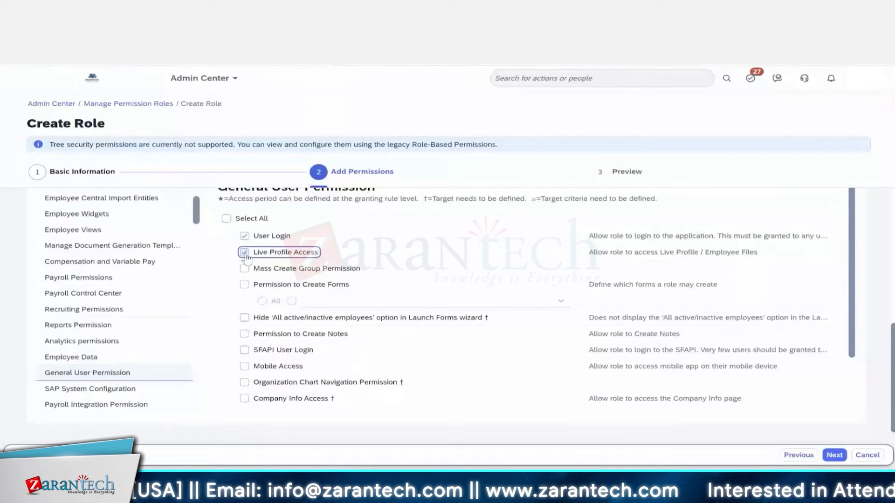
# Step: Grant Permission to Create Forms for specific forms only, choosing Basic Job Requisition, Basic Job Requisition VPM and CAN Job Requisition
pyautogui.click(244, 286)
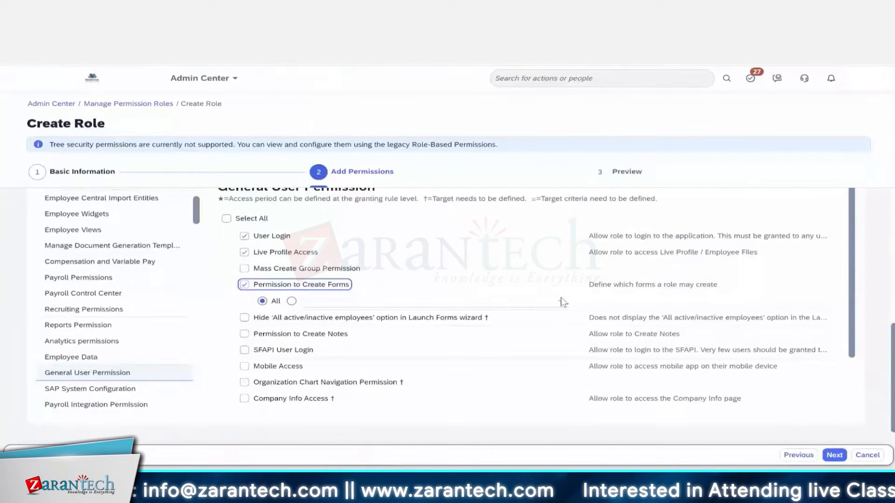
pyautogui.click(291, 301)
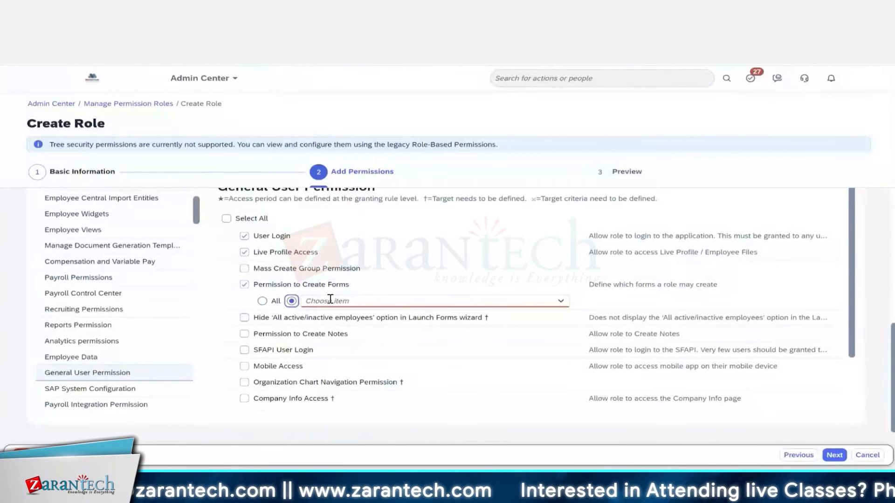
pyautogui.click(515, 300)
pyautogui.scroll(-2, 515, 159)
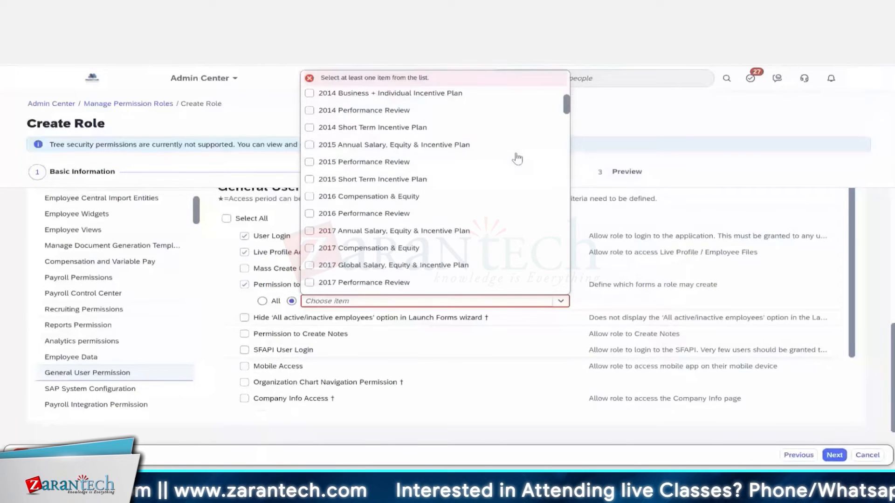
pyautogui.scroll(-5, 517, 159)
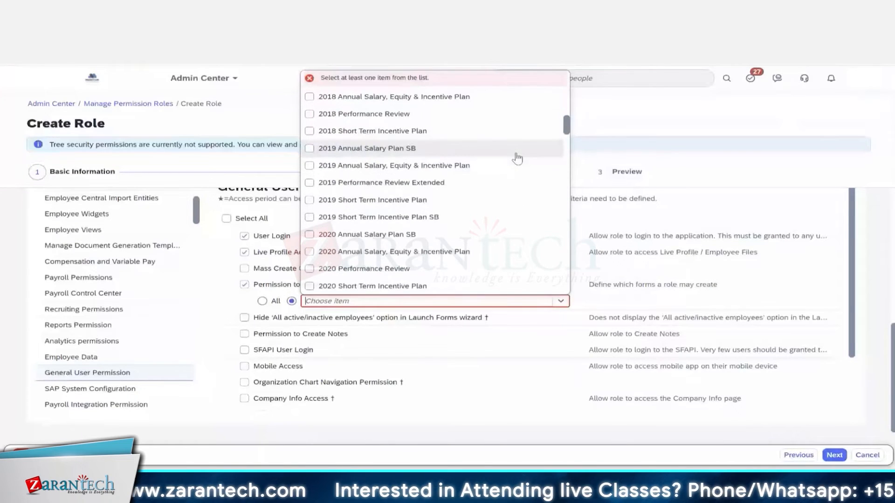
pyautogui.scroll(-6, 517, 159)
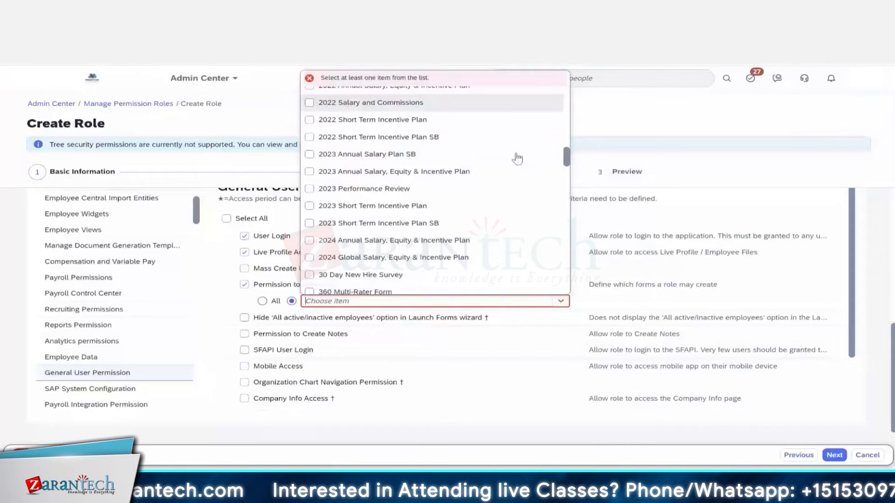
pyautogui.scroll(-4, 517, 158)
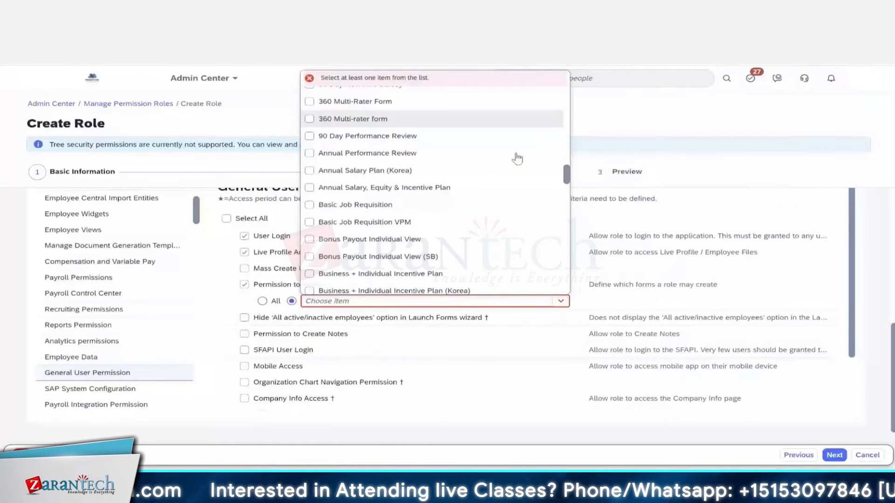
pyautogui.scroll(-1, 517, 159)
pyautogui.click(309, 169)
pyautogui.click(309, 186)
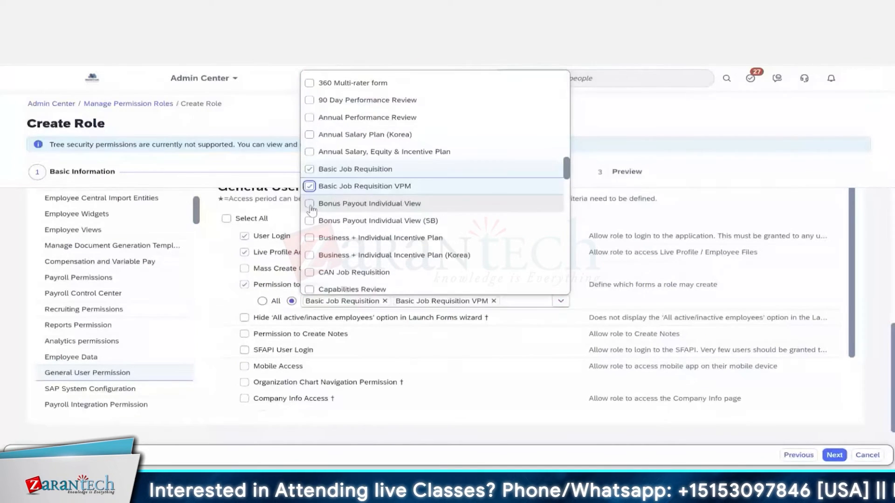
pyautogui.click(308, 203)
pyautogui.click(309, 220)
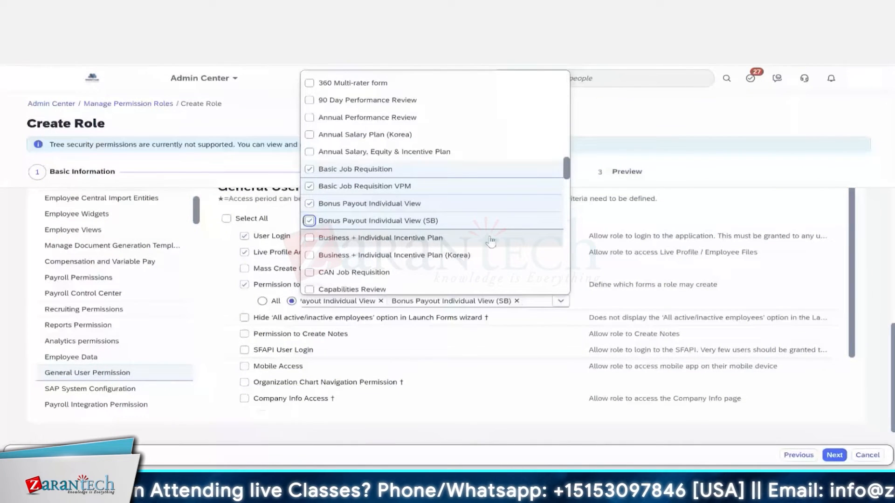
pyautogui.click(309, 272)
# Step: Add Job Requisition (SB), Job Requisition (SK), Job Requisition - Quick Apply and Job Requisition with GO/FO to the forms the role may create
pyautogui.scroll(-5, 309, 275)
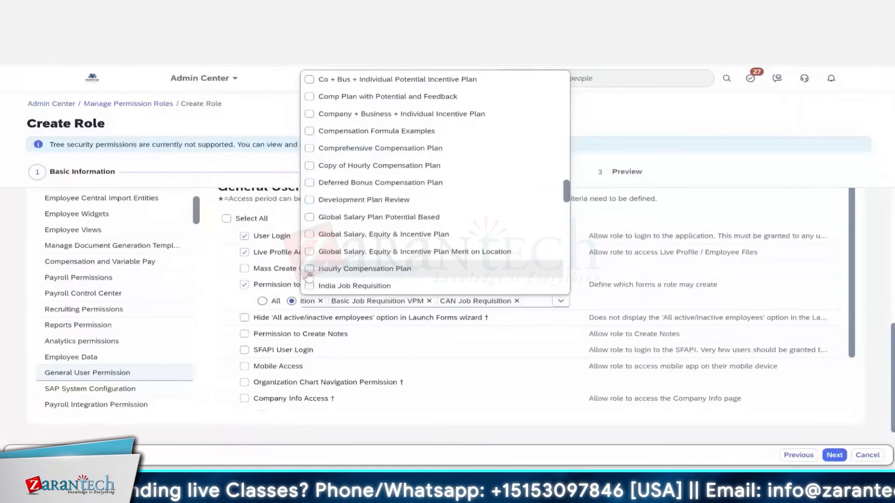
pyautogui.scroll(-2, 309, 275)
pyautogui.click(310, 231)
pyautogui.click(309, 247)
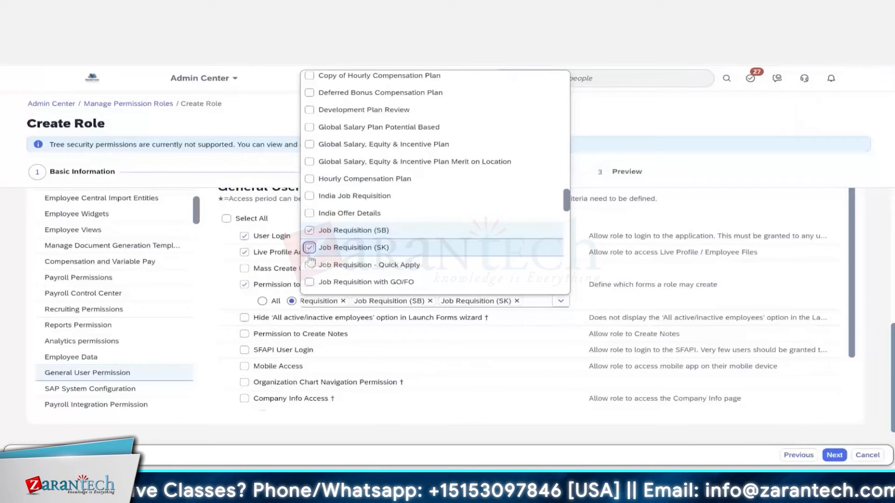
pyautogui.click(310, 264)
pyautogui.click(309, 282)
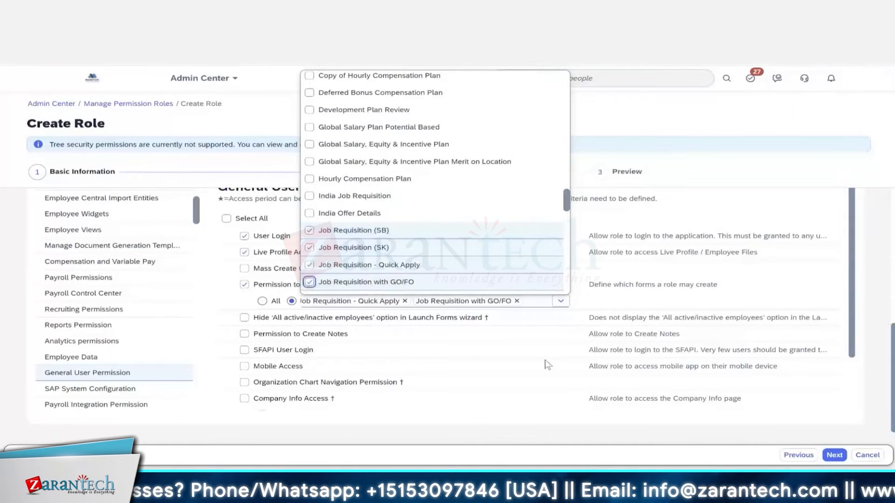
pyautogui.click(719, 179)
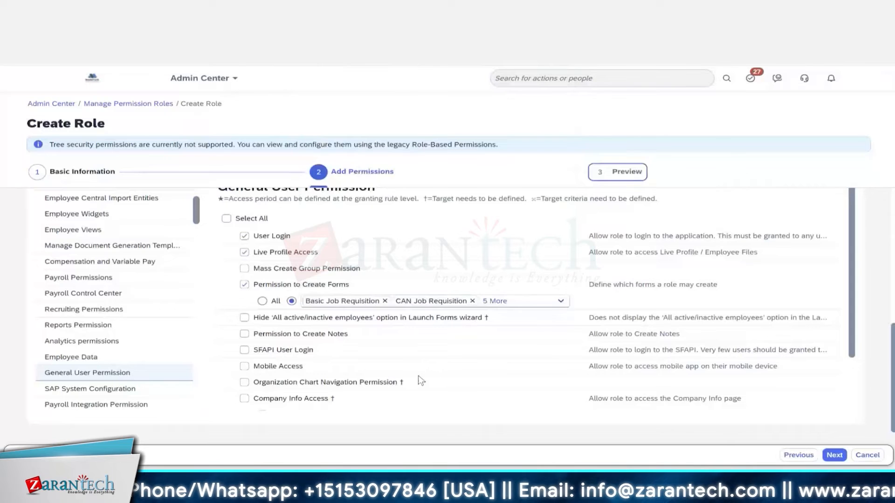
# Step: Look through the remaining General User permissions and the permission categories, and open Manage Recruiting under the administrator permissions
pyautogui.scroll(-1, 421, 381)
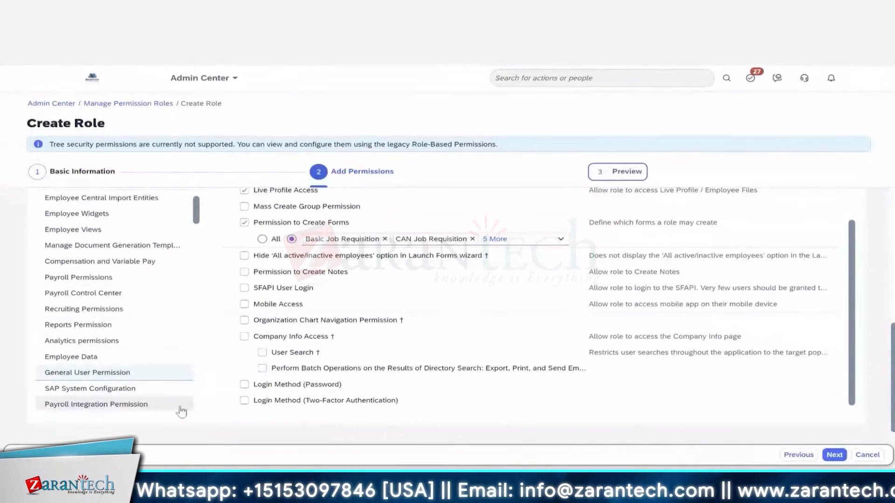
pyautogui.scroll(-3, 182, 412)
pyautogui.scroll(-5, 166, 282)
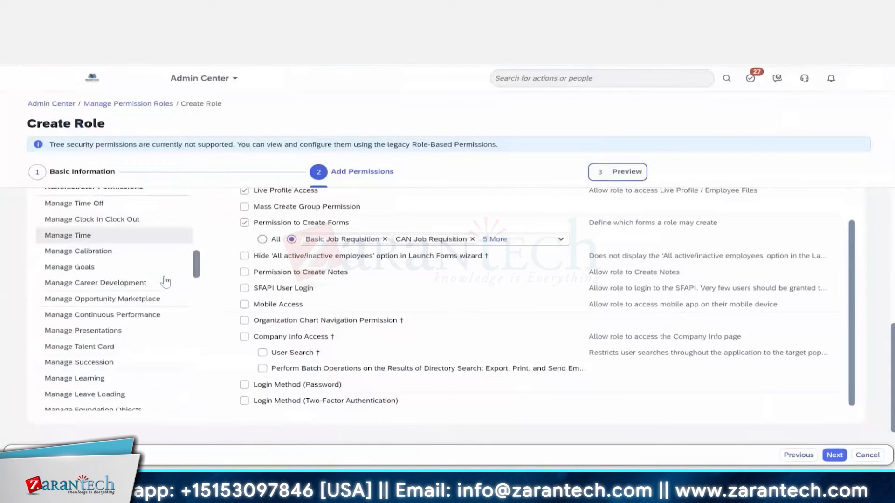
pyautogui.scroll(-1, 166, 281)
pyautogui.scroll(-2, 166, 281)
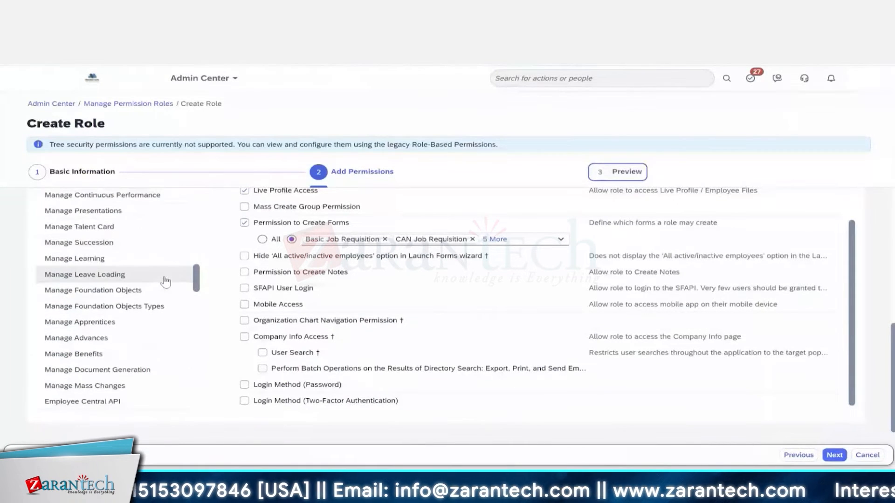
pyautogui.scroll(-1, 166, 281)
pyautogui.scroll(2, 165, 282)
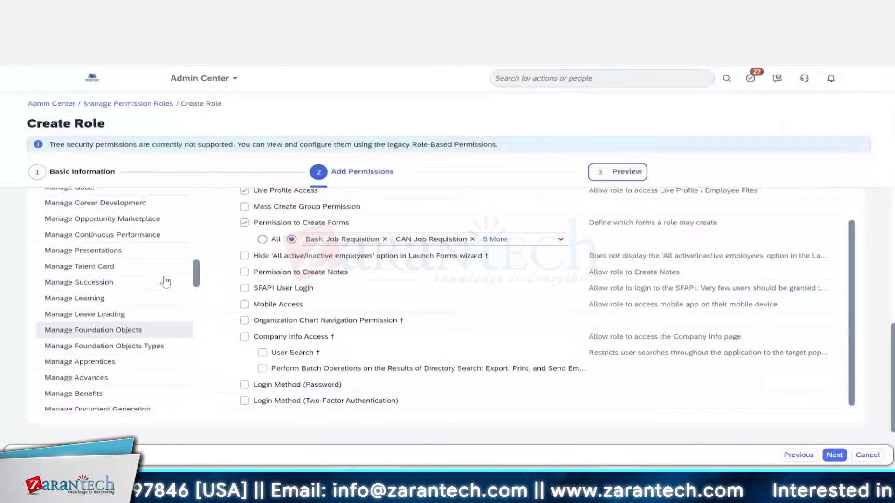
pyautogui.scroll(2, 166, 282)
pyautogui.scroll(-3, 166, 281)
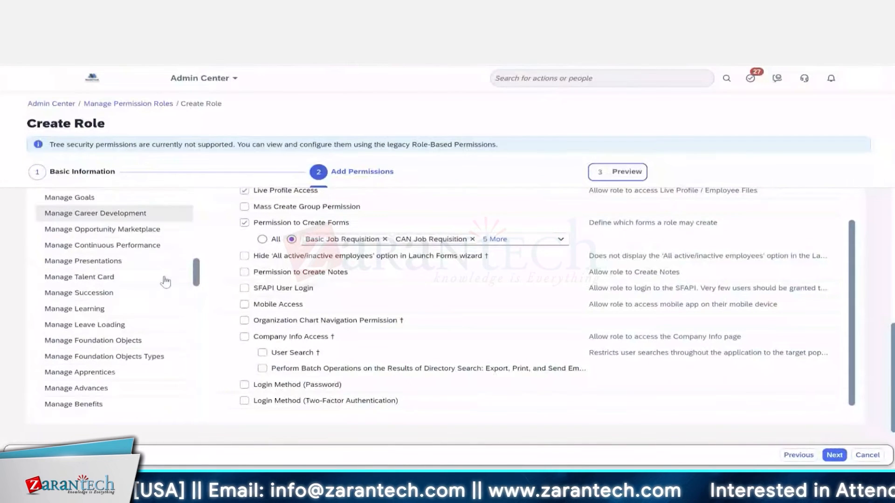
pyautogui.scroll(-10, 166, 281)
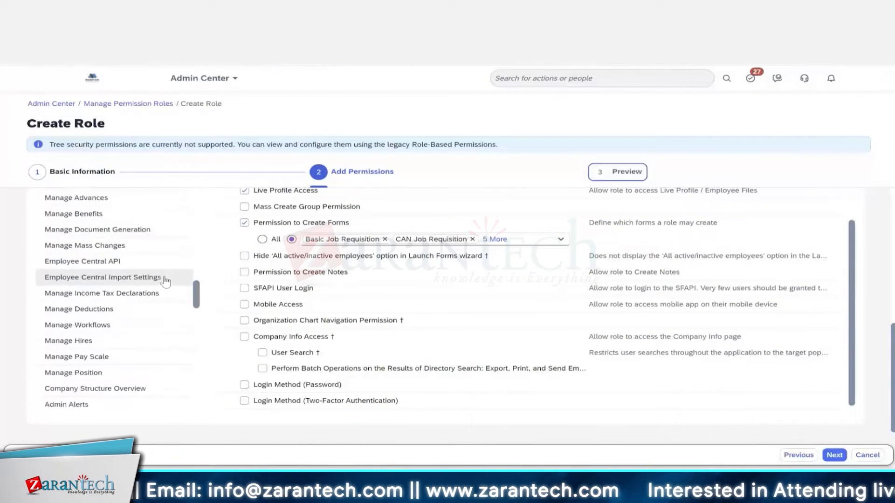
pyautogui.scroll(-1, 166, 282)
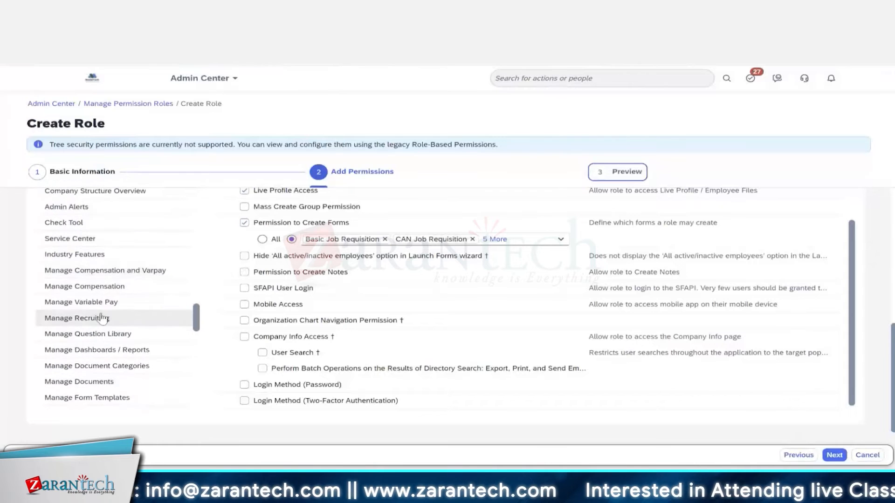
pyautogui.click(101, 317)
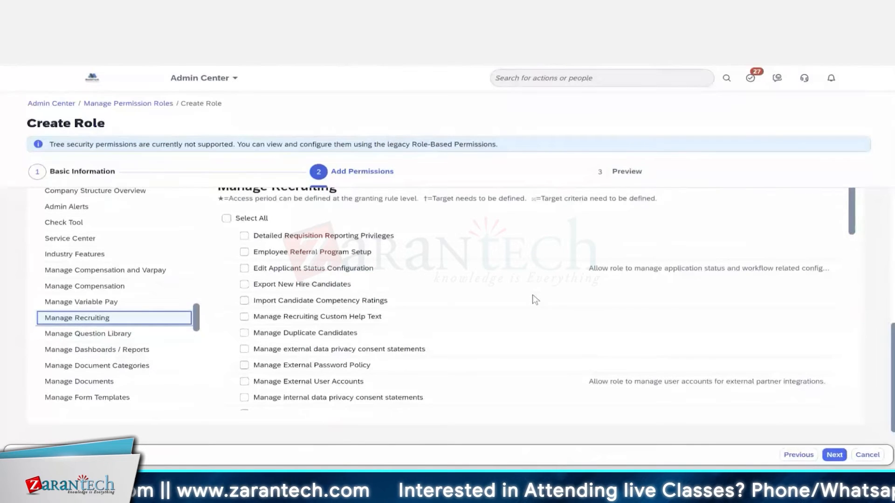
# Step: Review the Manage Recruiting permissions and grant all of them to the role
pyautogui.scroll(-3, 535, 299)
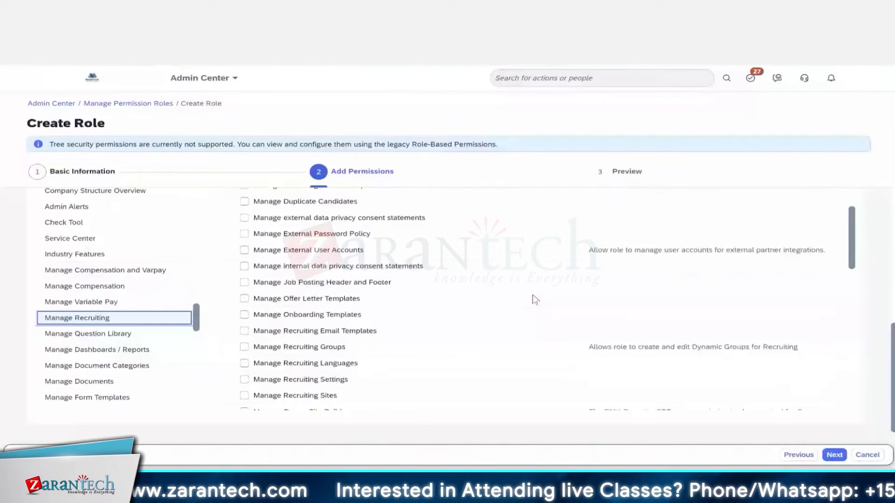
pyautogui.scroll(-3, 534, 299)
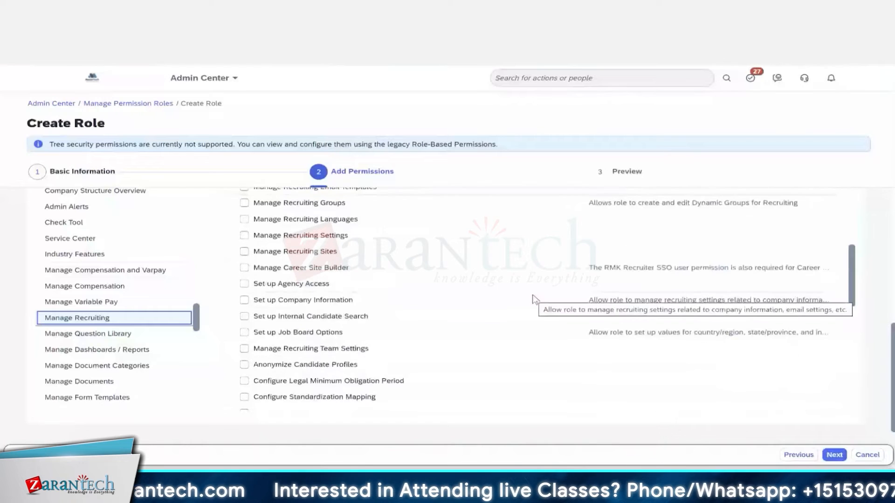
pyautogui.scroll(-3, 535, 300)
pyautogui.scroll(8, 535, 300)
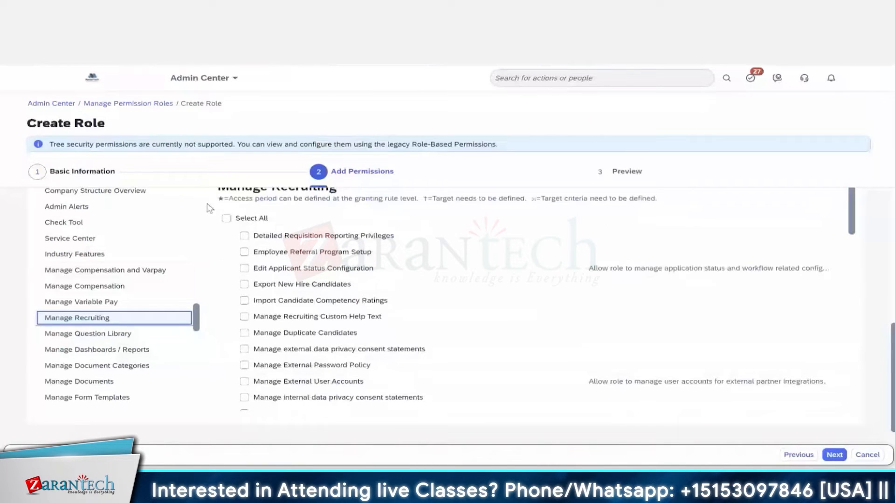
pyautogui.click(227, 218)
pyautogui.scroll(-5, 482, 317)
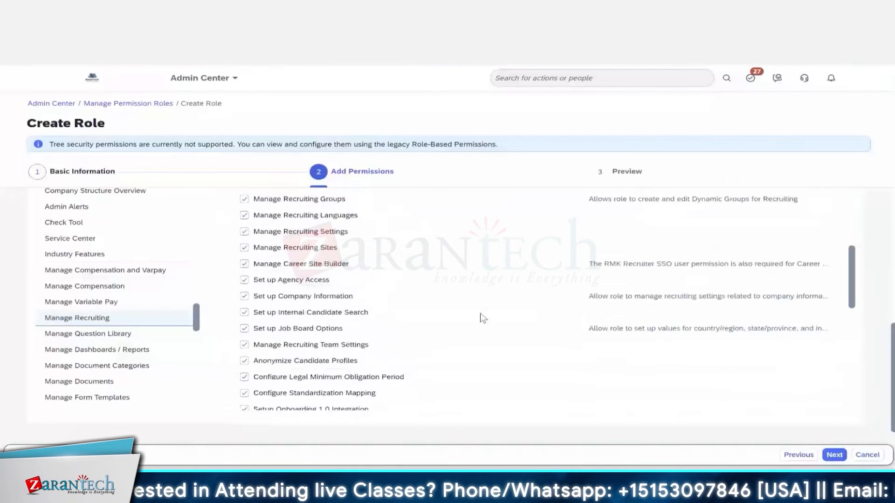
pyautogui.scroll(-5, 483, 318)
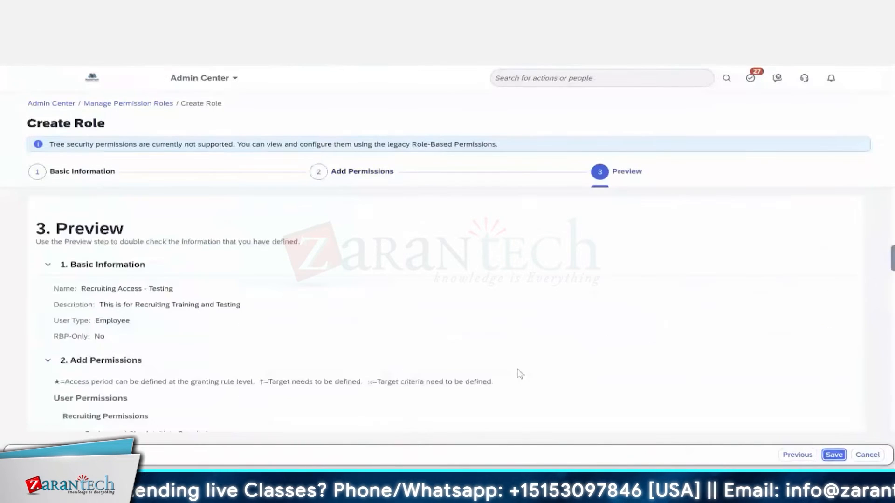
# Step: Review the role preview, covering its basic information, user permissions and administrator permissions
pyautogui.scroll(-3, 400, 355)
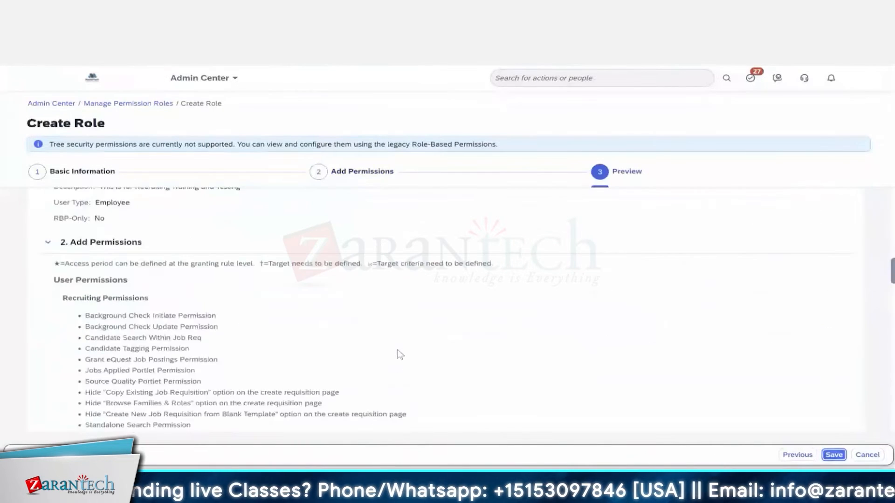
pyautogui.scroll(-3, 399, 355)
pyautogui.scroll(2, 399, 355)
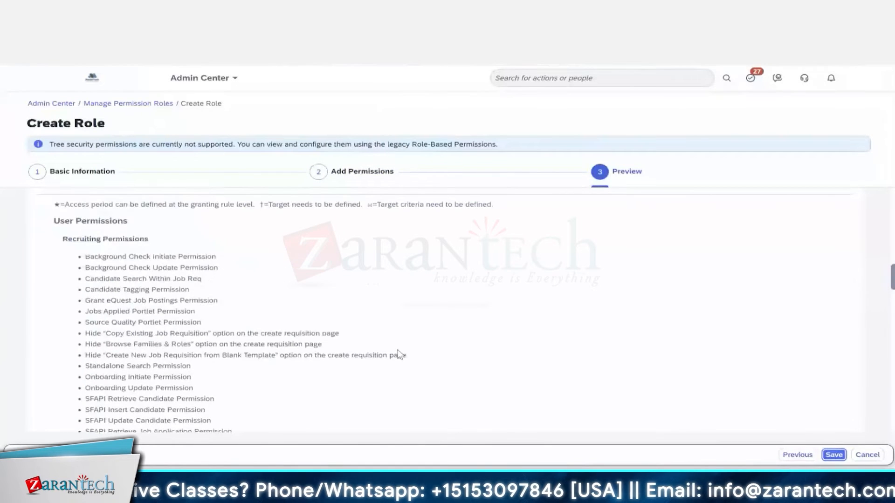
pyautogui.doubleClick(64, 222)
pyautogui.scroll(-15, 114, 315)
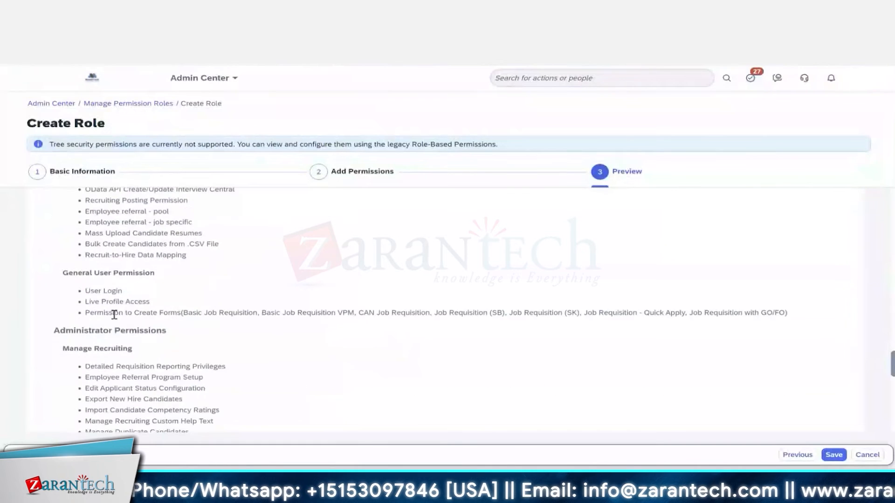
pyautogui.doubleClick(95, 332)
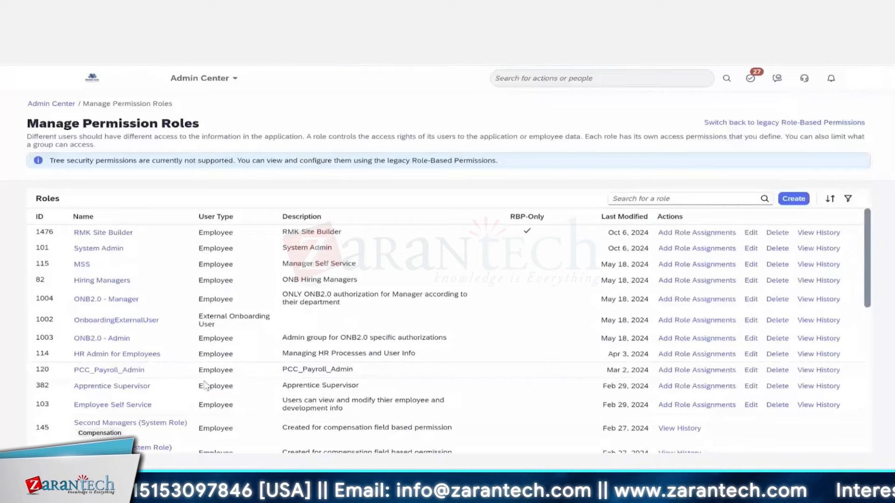
# Step: Search the permission roles for "rec" and clear the search
pyautogui.click(643, 198)
pyautogui.write('rec')
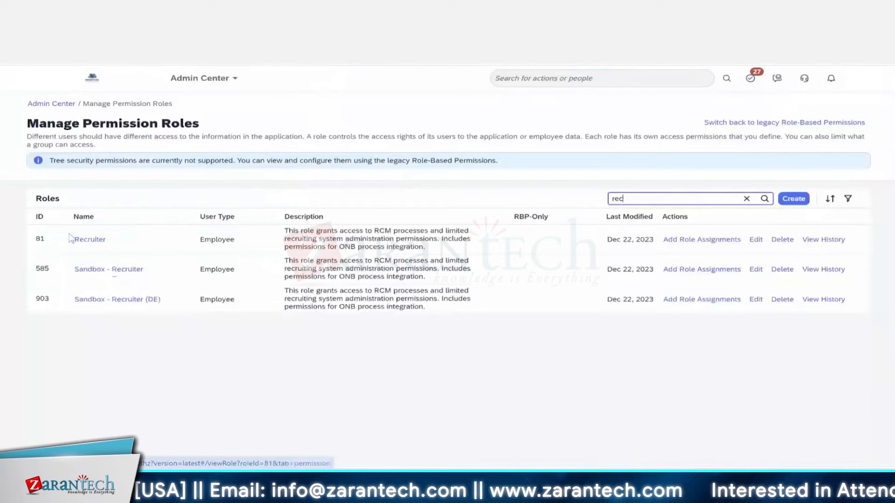
pyautogui.click(747, 199)
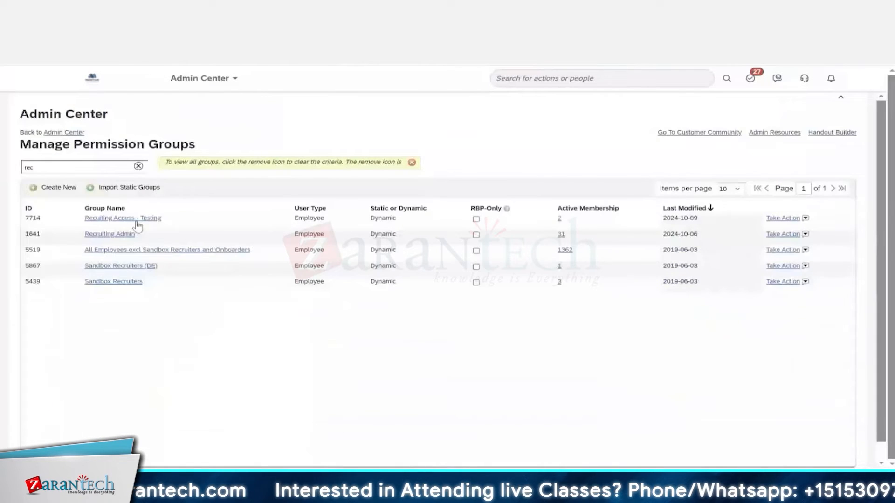
# Step: In Manage Permission Groups, open the Recuiting Access - Testing group and check its granted permission roles and definition
pyautogui.click(136, 218)
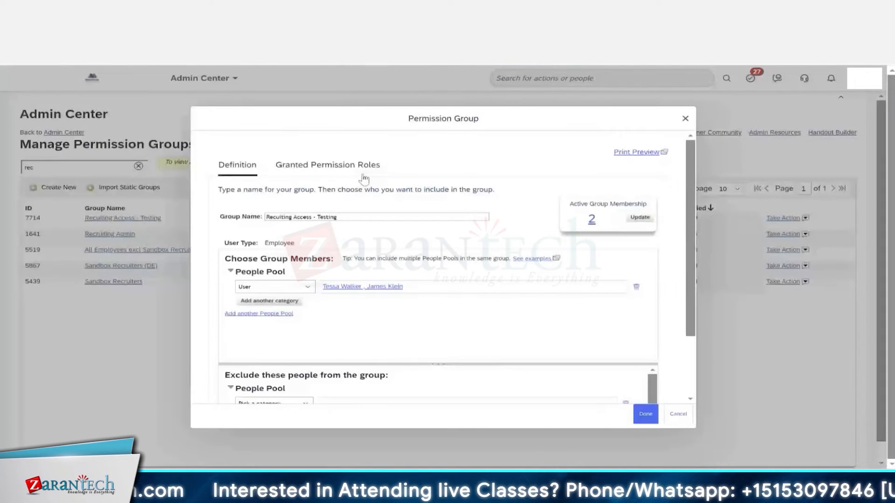
pyautogui.click(362, 172)
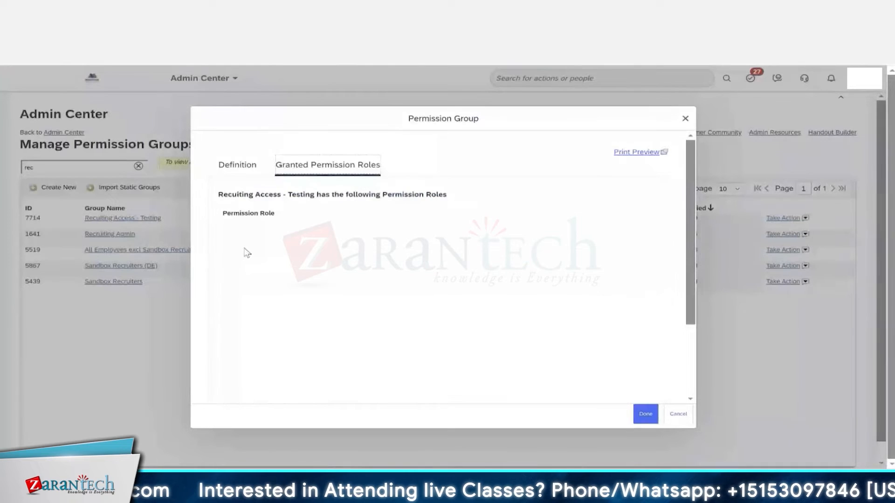
pyautogui.click(236, 162)
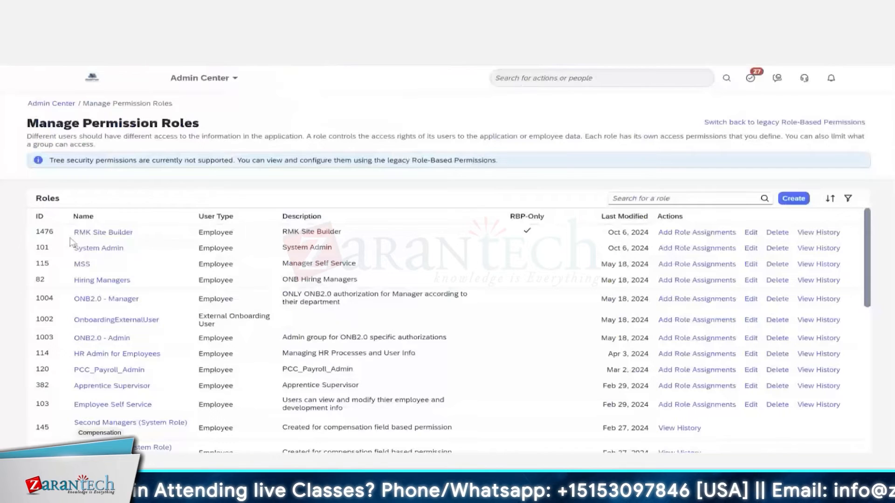
# Step: Start a new assignment named Recruiting for the RMK Site Builder role and proceed to its access settings
pyautogui.click(111, 233)
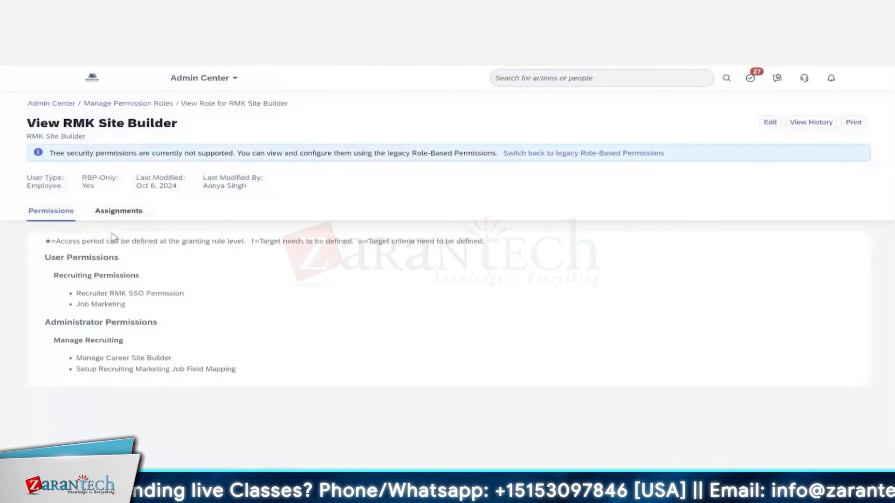
pyautogui.click(125, 213)
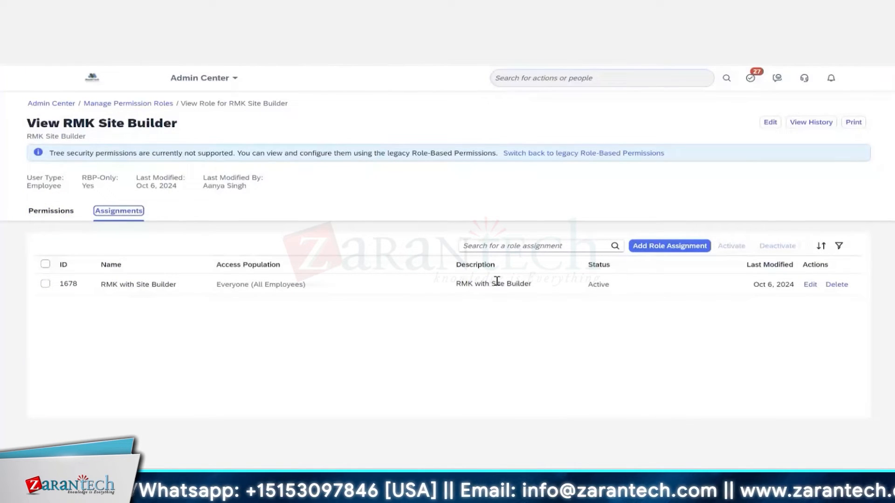
pyautogui.click(665, 247)
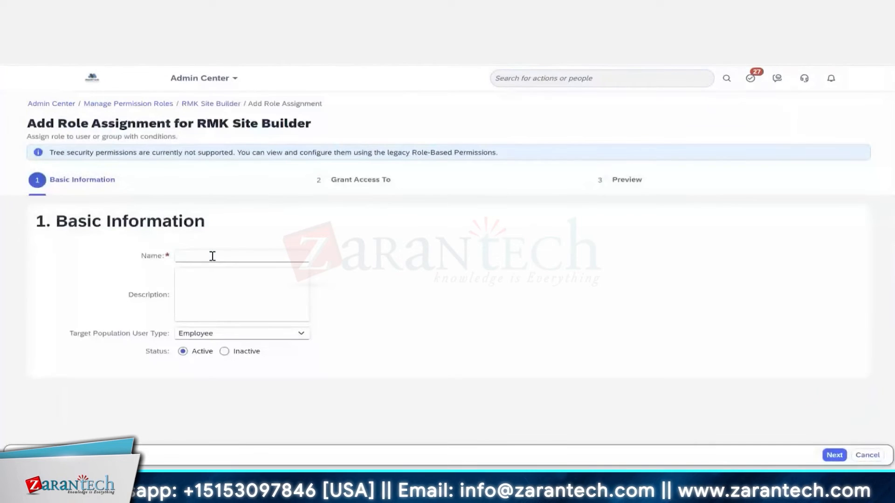
pyautogui.click(212, 254)
pyautogui.write('Recruiting')
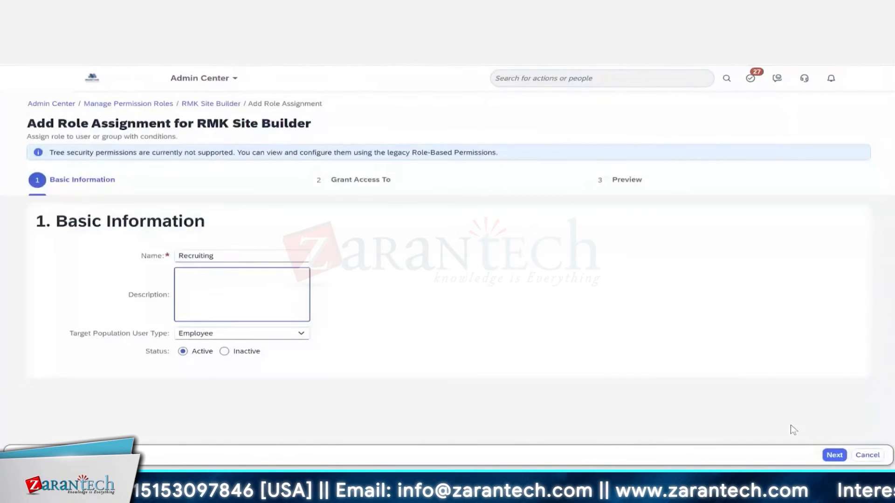
pyautogui.click(834, 454)
# Step: Grant the Recruiting assignment to all employees and preview it
pyautogui.click(292, 256)
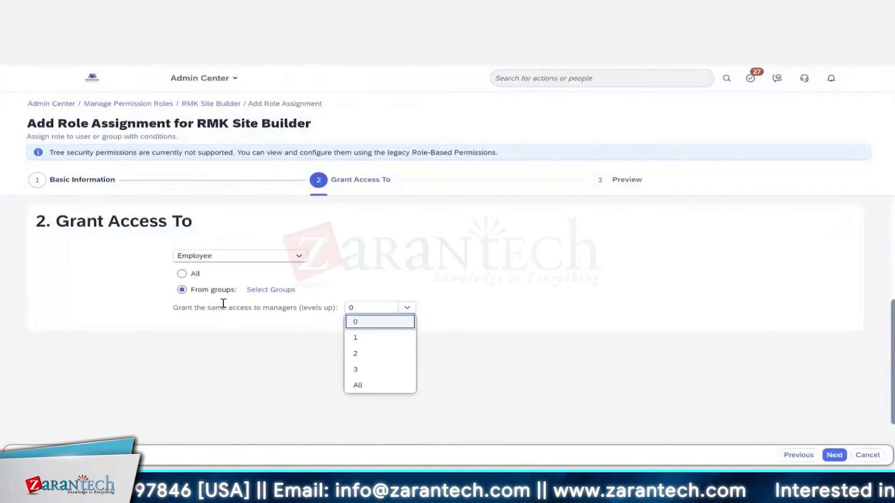
pyautogui.click(183, 274)
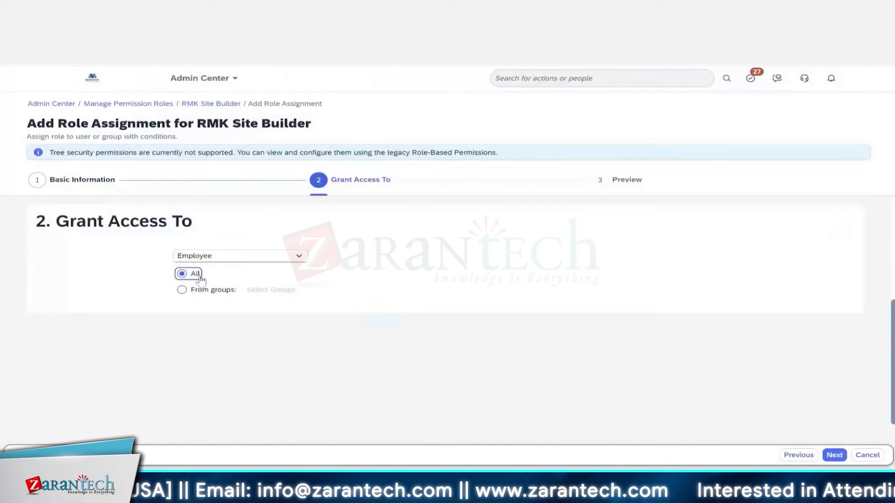
pyautogui.click(834, 454)
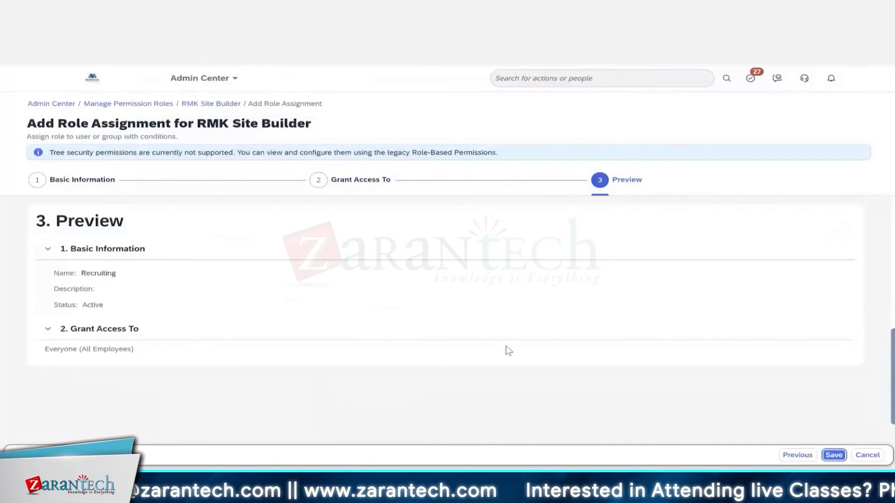
# Step: Return to the access settings, grant the assignment to the Recuiting Access - Testing group and preview it
pyautogui.click(797, 455)
pyautogui.click(797, 455)
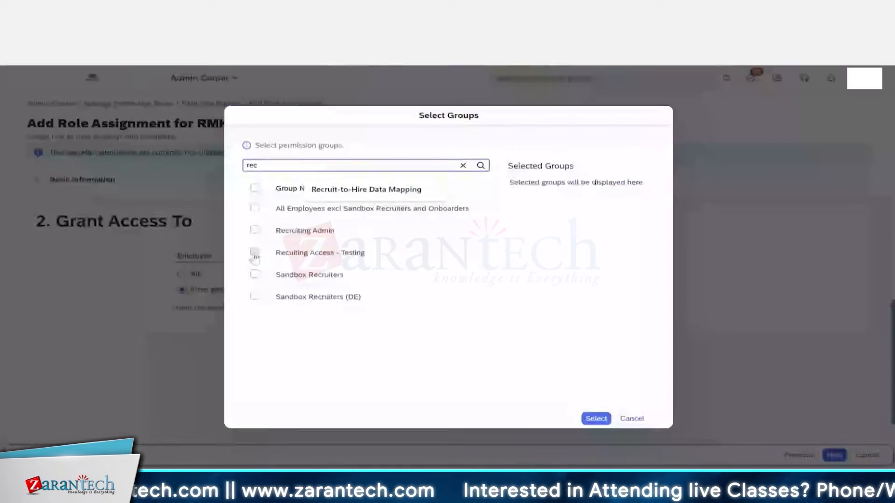
pyautogui.click(254, 252)
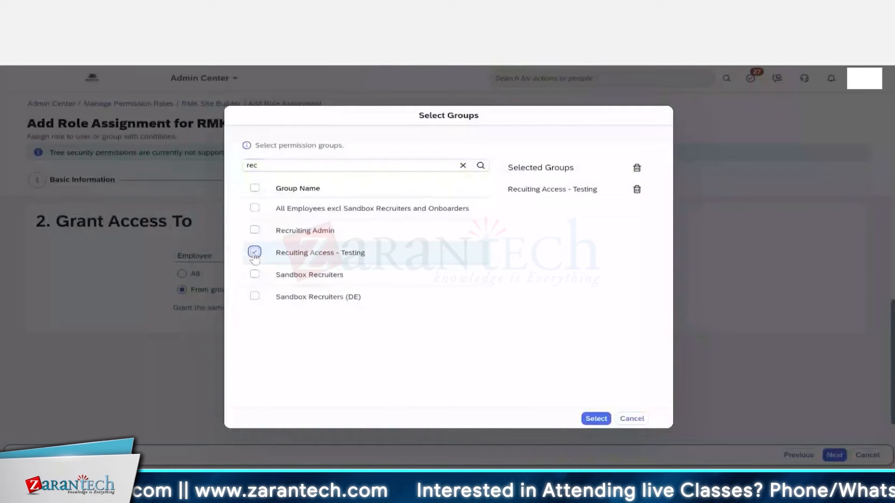
pyautogui.click(596, 419)
pyautogui.click(834, 454)
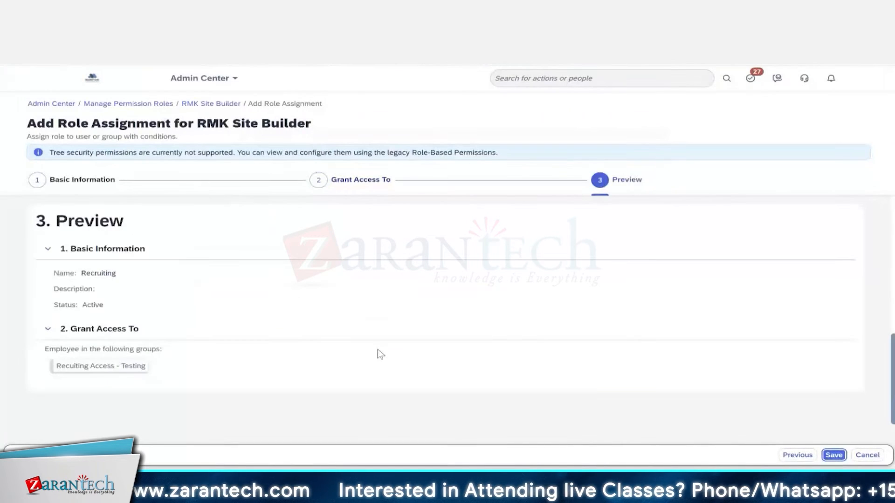
# Step: Try to save the Recruiting assignment for the RMK Site Builder role and cancel at the access population warning
pyautogui.click(834, 455)
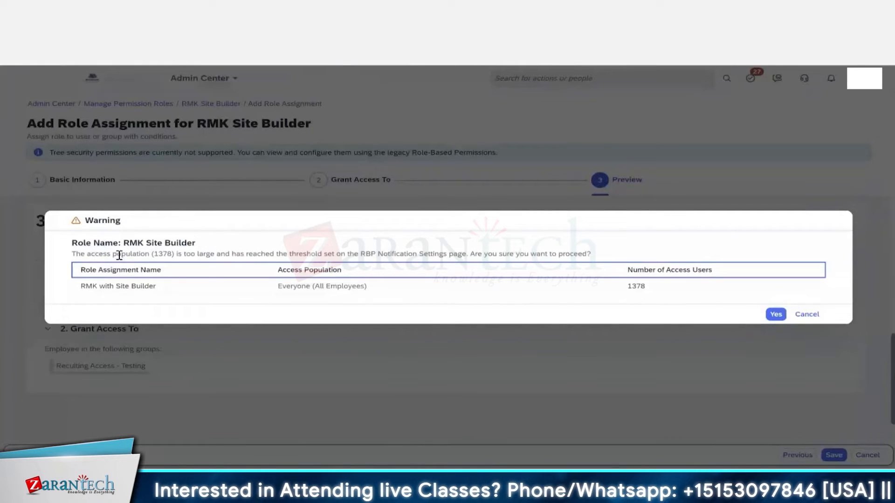
pyautogui.click(165, 255)
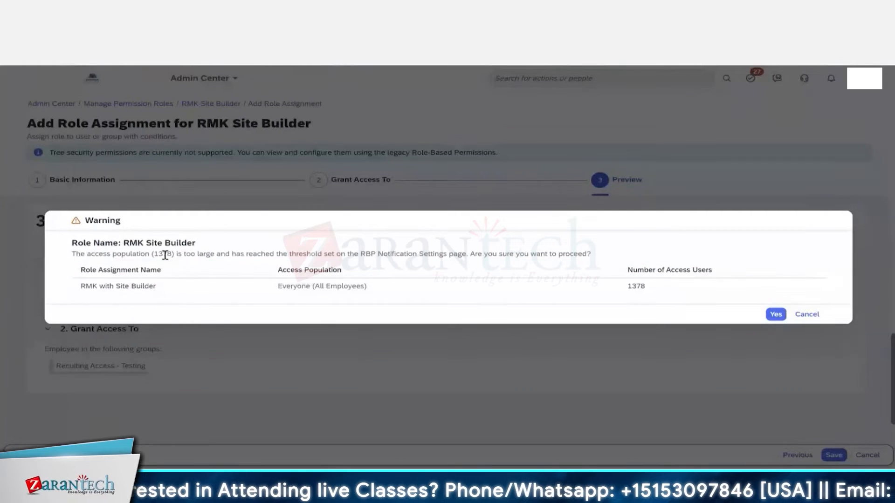
pyautogui.doubleClick(165, 255)
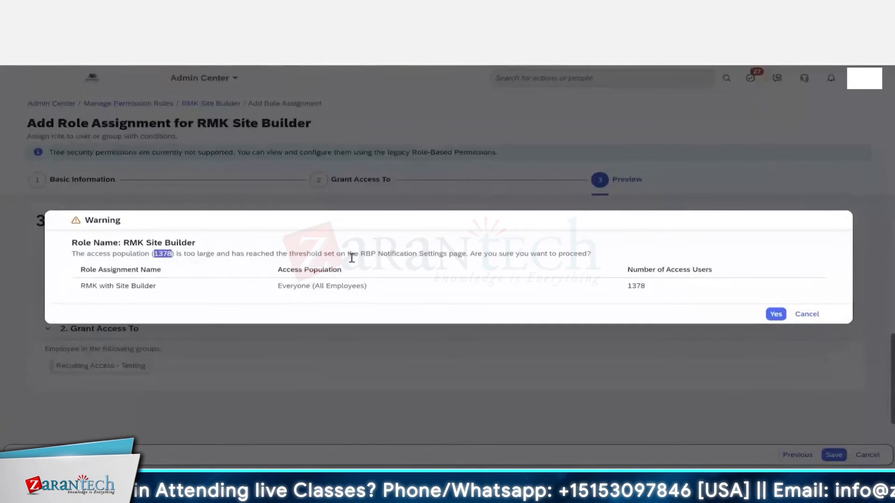
pyautogui.click(512, 275)
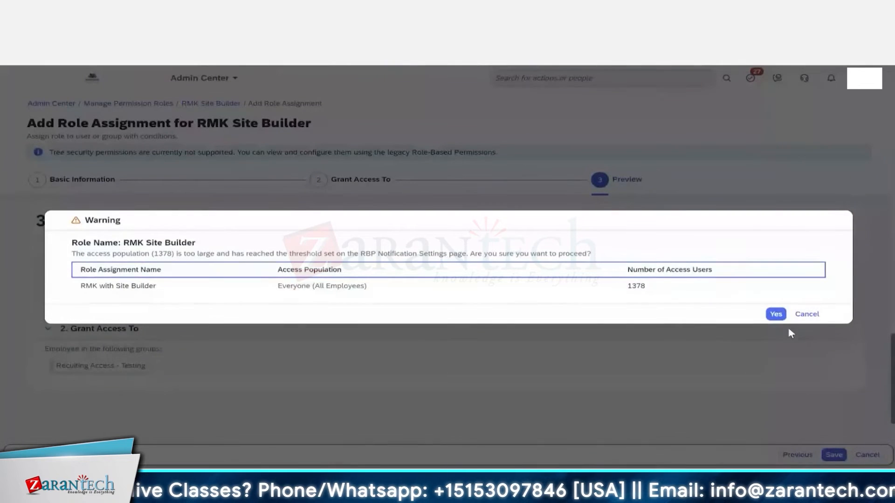
pyautogui.click(813, 315)
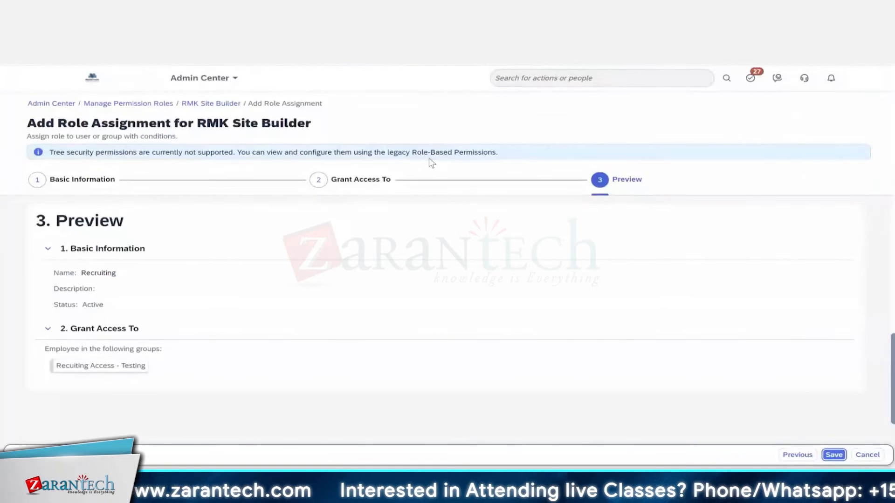
# Step: Find and open the View User Permission page
pyautogui.click(531, 82)
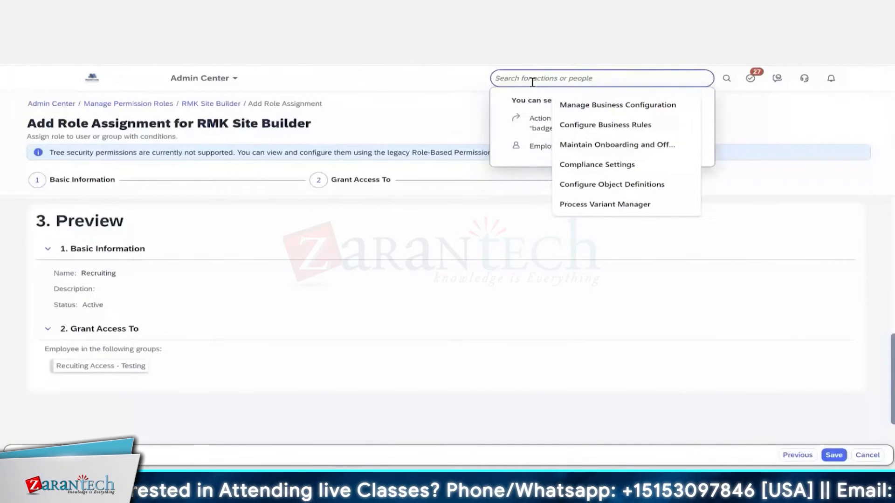
pyautogui.write('view ')
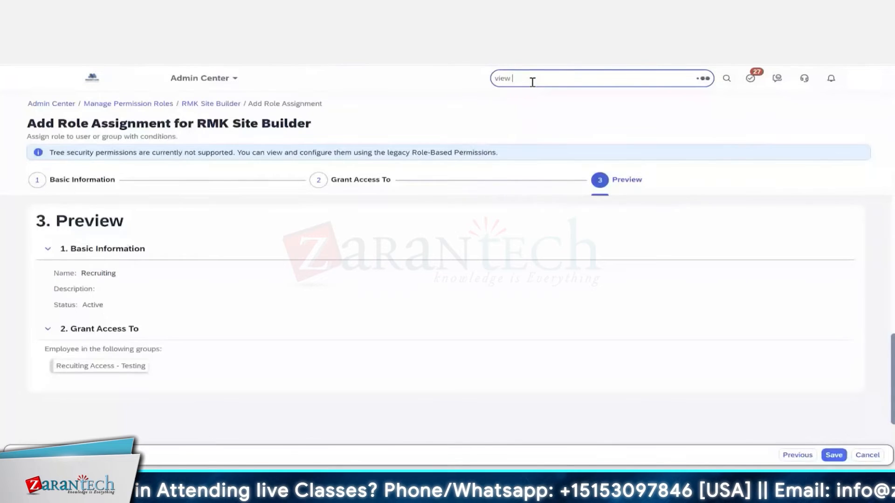
pyautogui.write('user perm')
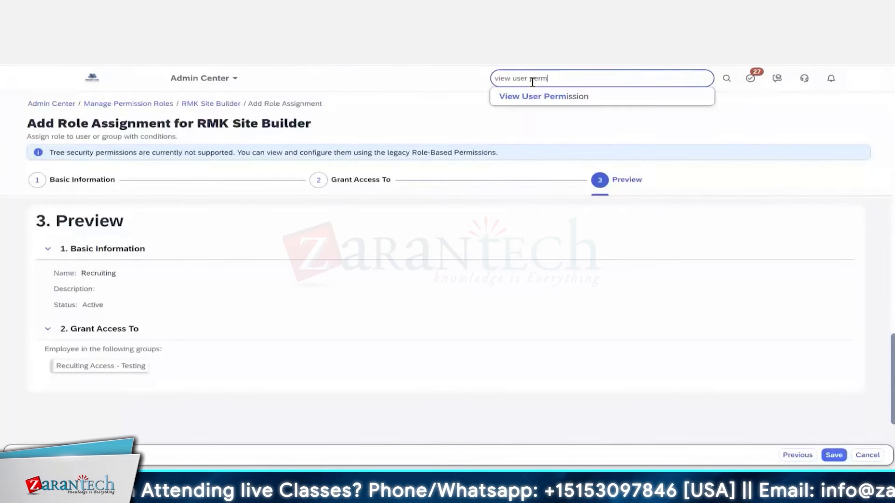
pyautogui.click(553, 97)
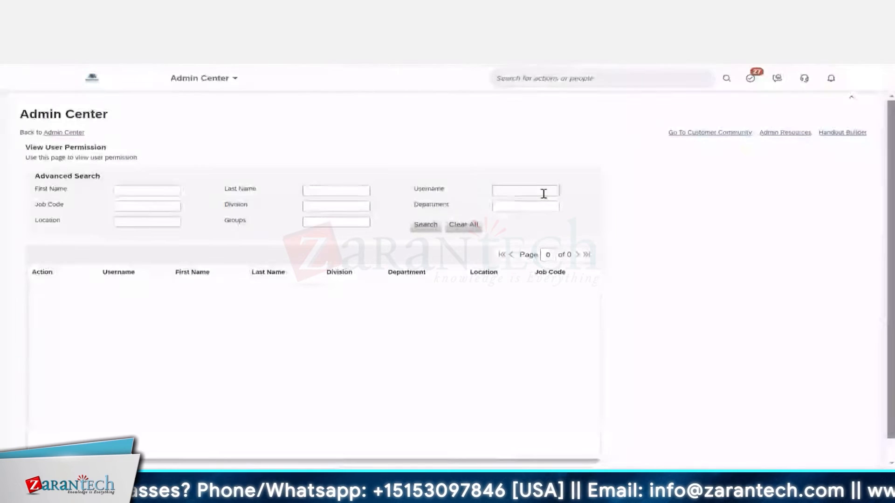
pyautogui.click(544, 194)
pyautogui.write('tessa')
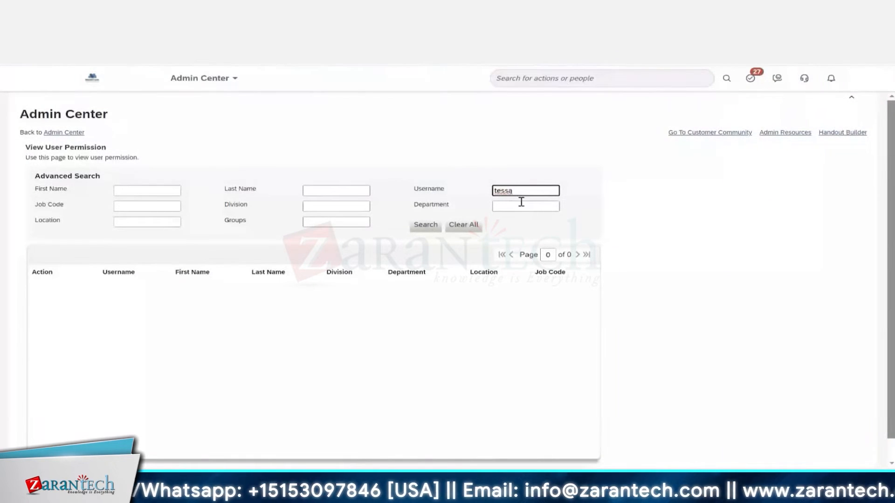
pyautogui.press('BackSpace')
pyautogui.press('BackSpace')
pyautogui.press('BackSpace')
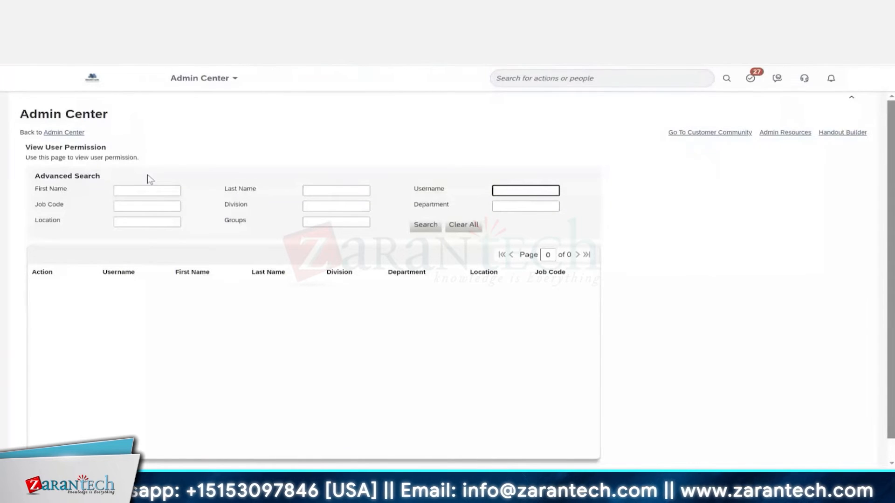
# Step: Search for the employee by first name in the View User Permission advanced search
pyautogui.click(145, 192)
pyautogui.write('tessa')
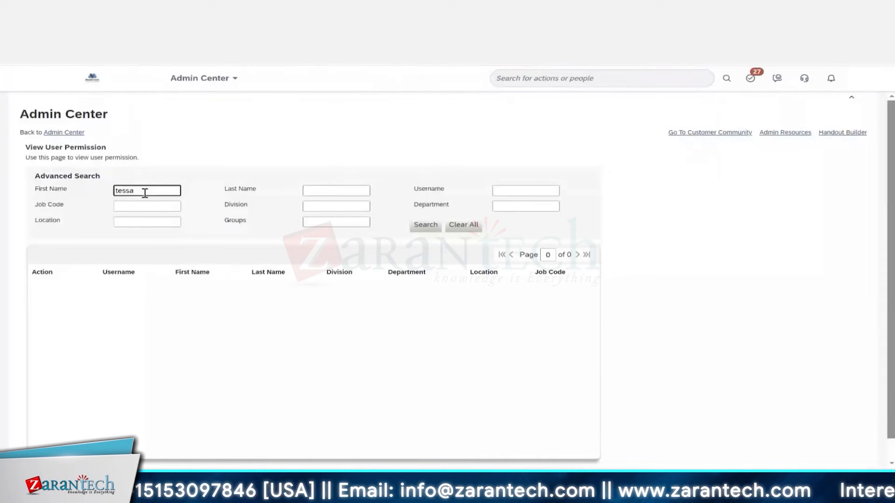
pyautogui.press('Return')
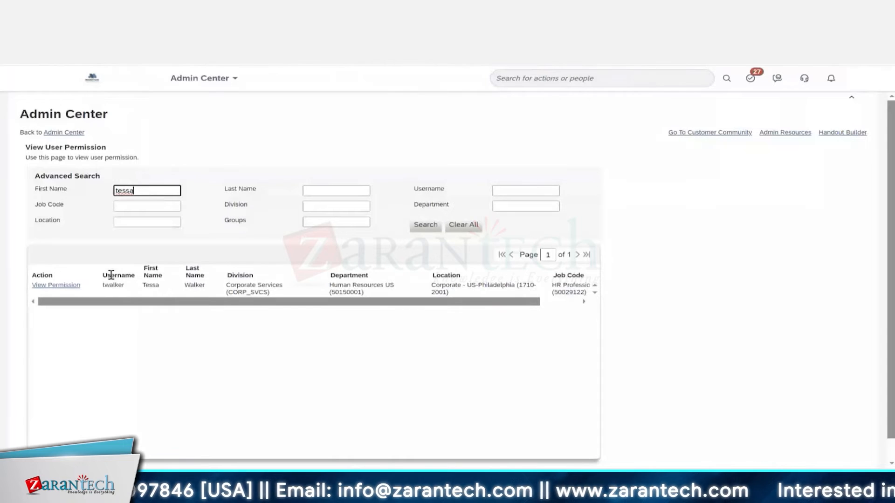
# Step: Open the found employee's permission list and review the permissions with the roles granting them
pyautogui.click(49, 286)
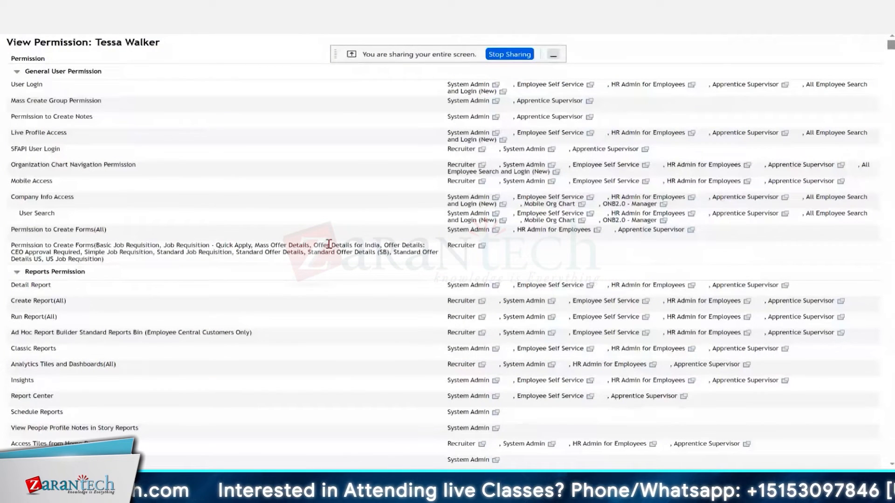
pyautogui.scroll(-7, 328, 243)
pyautogui.scroll(-8, 328, 243)
pyautogui.scroll(4, 328, 244)
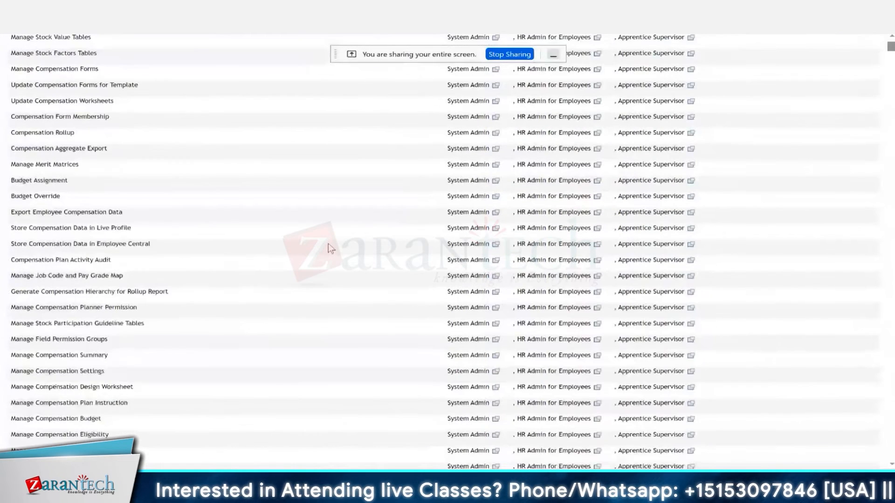
pyautogui.scroll(10, 328, 243)
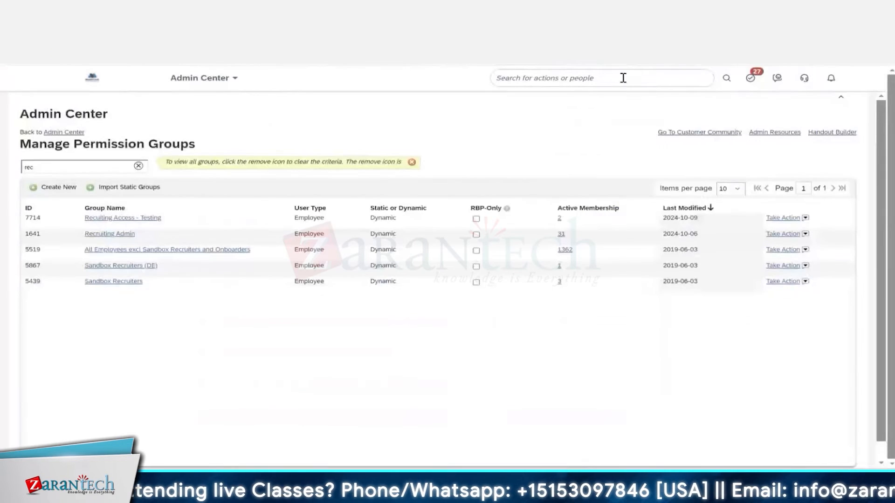
# Step: Search the permission groups for rmk, and open the RMK Site Builder role in Manage Permission Roles
pyautogui.click(615, 77)
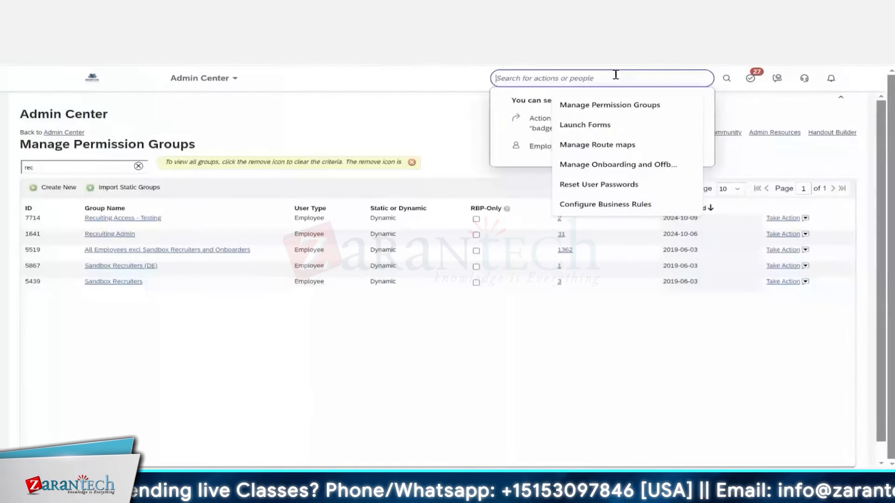
pyautogui.write('rmk')
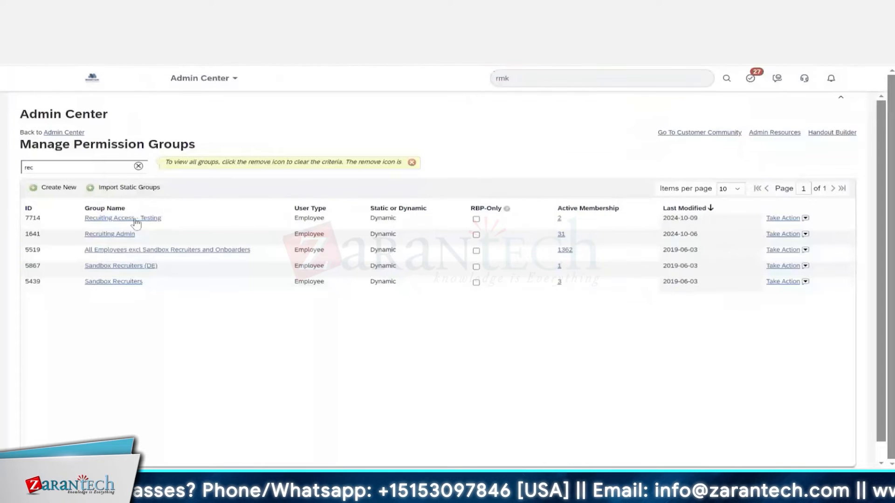
pyautogui.doubleClick(80, 165)
pyautogui.write('rmk')
pyautogui.press('Return')
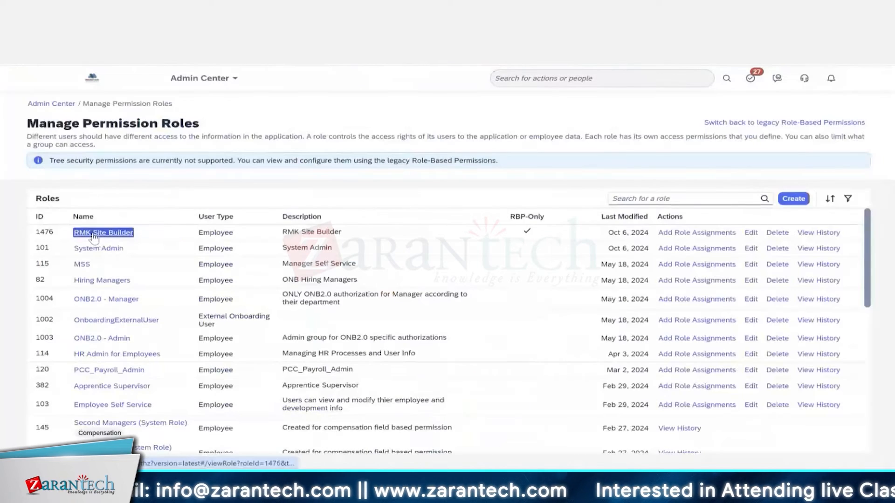
pyautogui.click(96, 232)
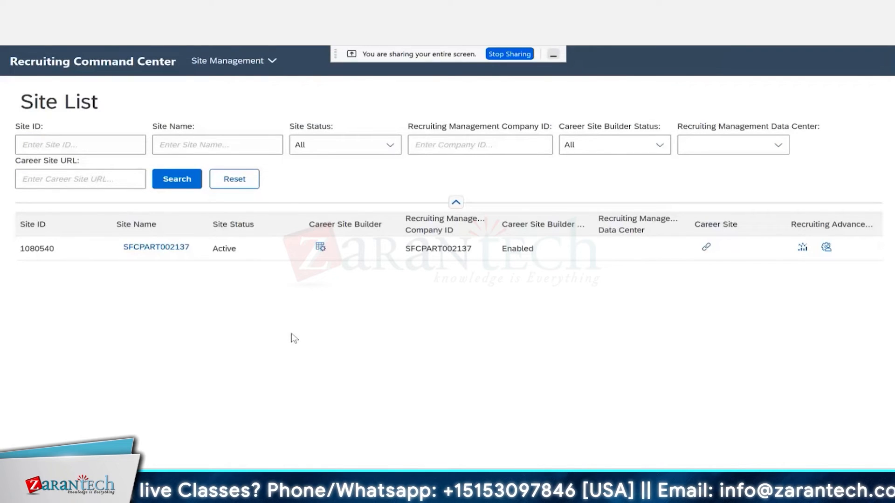
# Step: From the Recruiting Command Center's listed site, open Recruiting Advanced Analytics Admin and view its Status Mappings
pyautogui.click(156, 247)
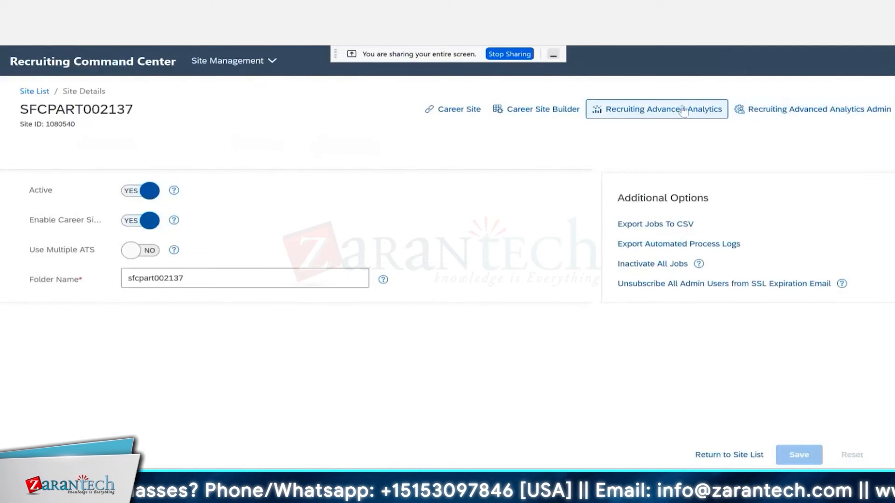
pyautogui.click(736, 110)
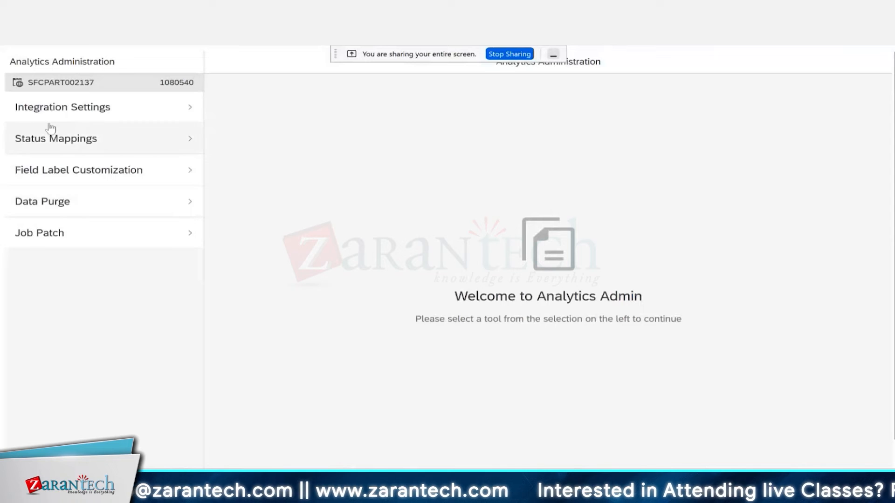
pyautogui.click(53, 141)
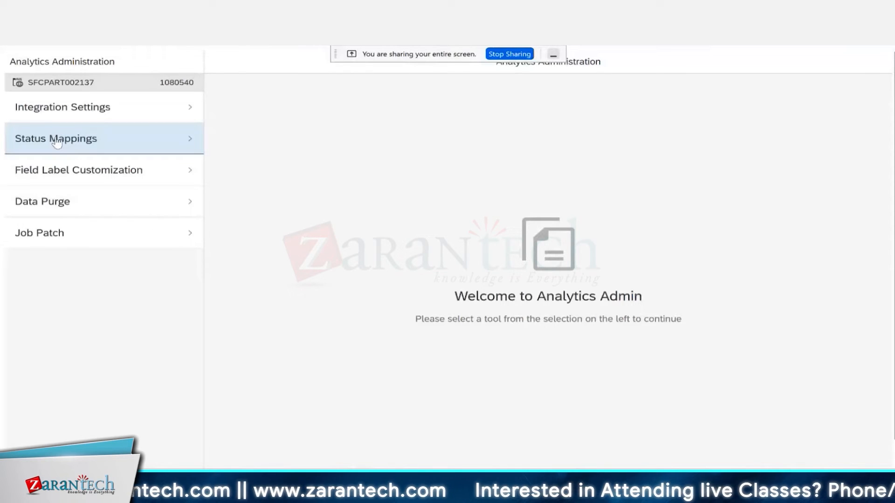
pyautogui.click(166, 136)
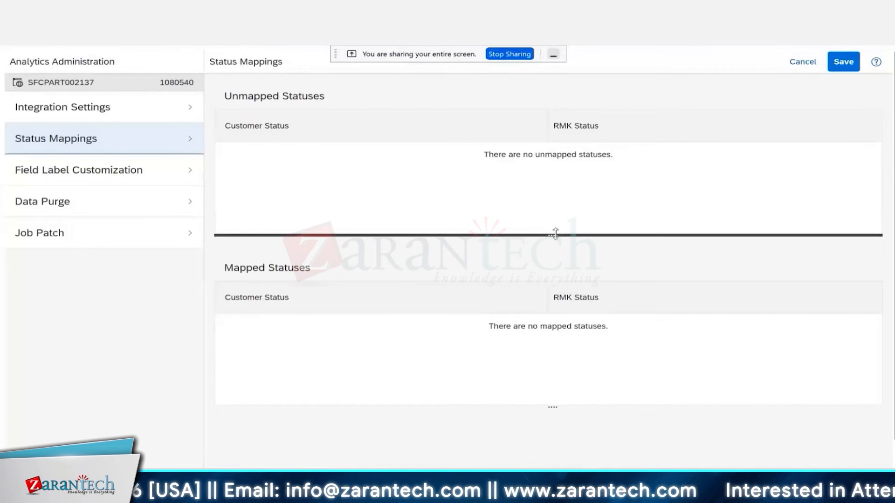
pyautogui.moveTo(555, 234)
pyautogui.mouseDown()
pyautogui.moveTo(553, 224)
pyautogui.moveTo(556, 252)
pyautogui.mouseUp()
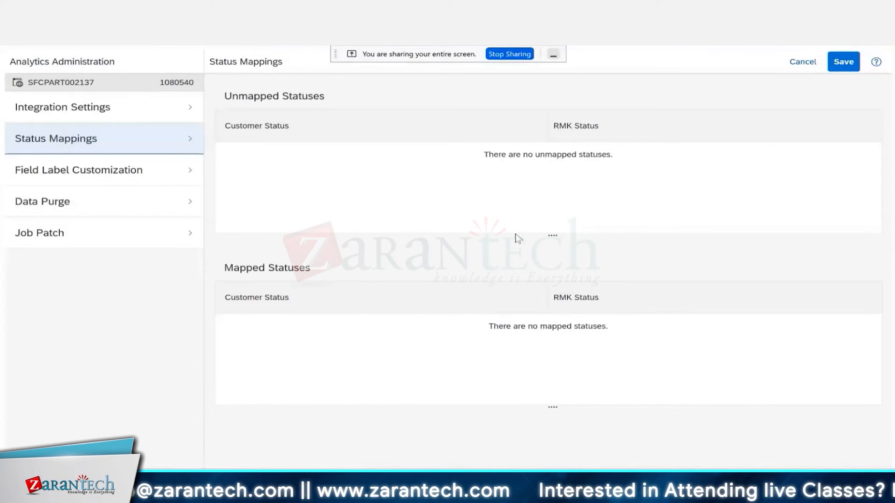
# Step: Switch between Status Mappings and Integration Settings, and look through the integration form's fields
pyautogui.click(76, 115)
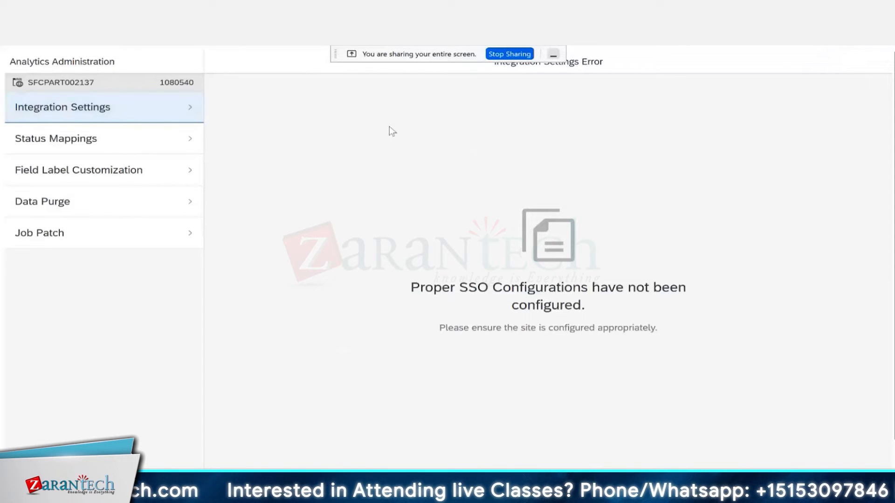
pyautogui.click(131, 109)
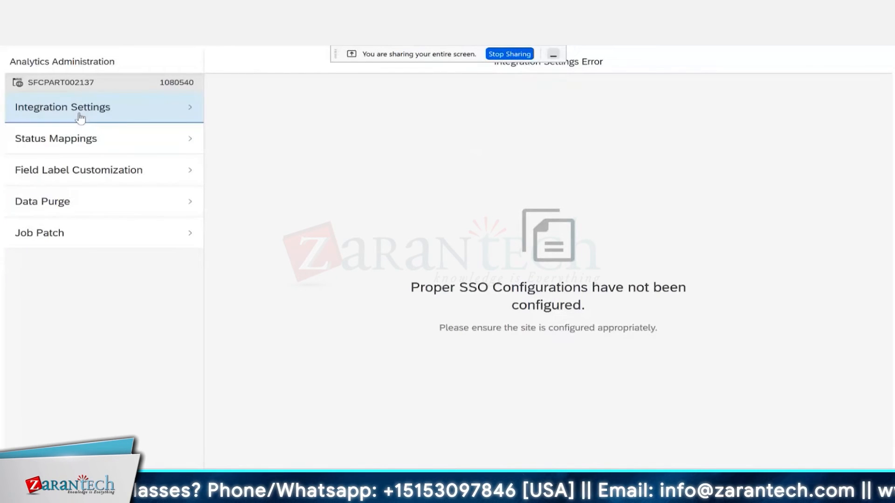
pyautogui.click(60, 141)
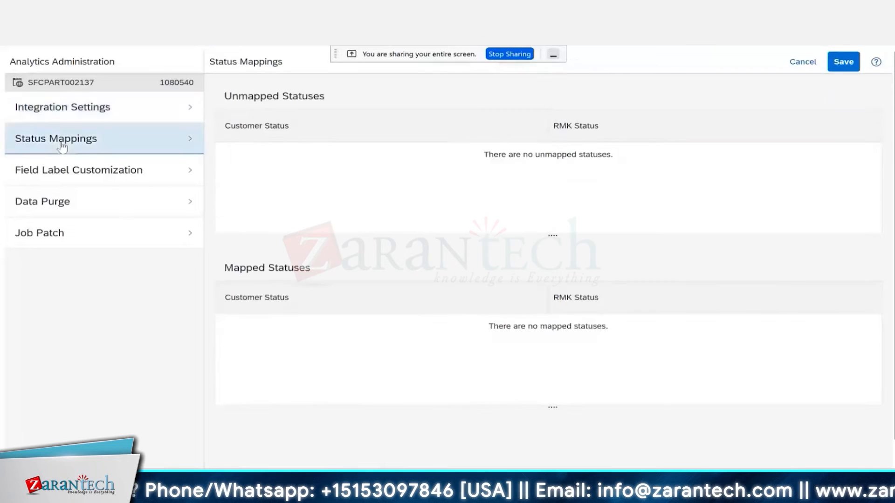
pyautogui.click(68, 118)
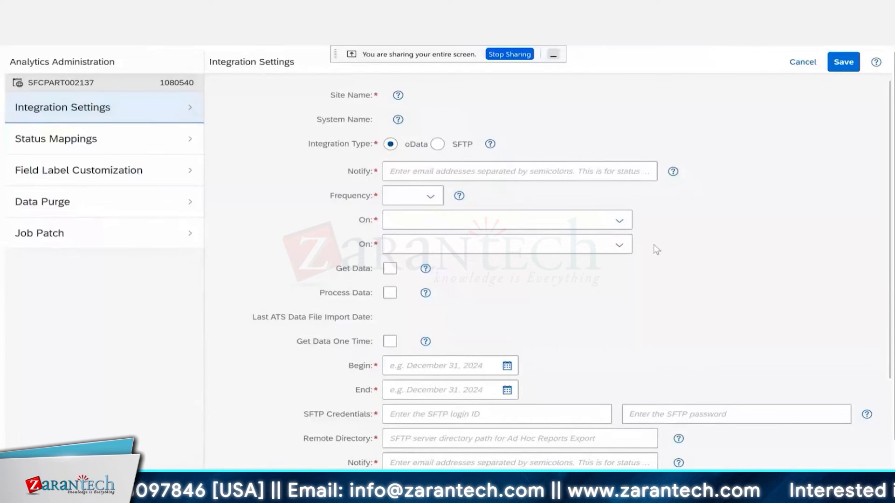
pyautogui.scroll(-3, 643, 168)
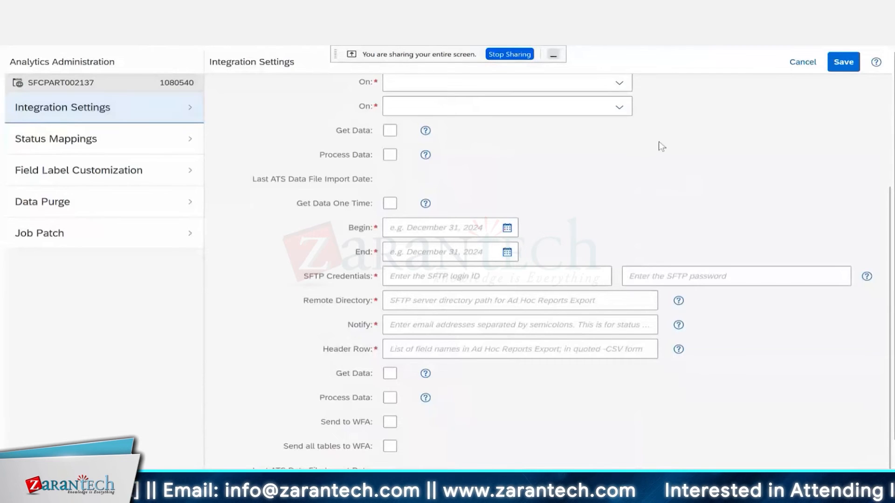
pyautogui.scroll(3, 659, 144)
# Step: Return to Integration Settings, look over the form again and show the help for Site Name
pyautogui.click(120, 140)
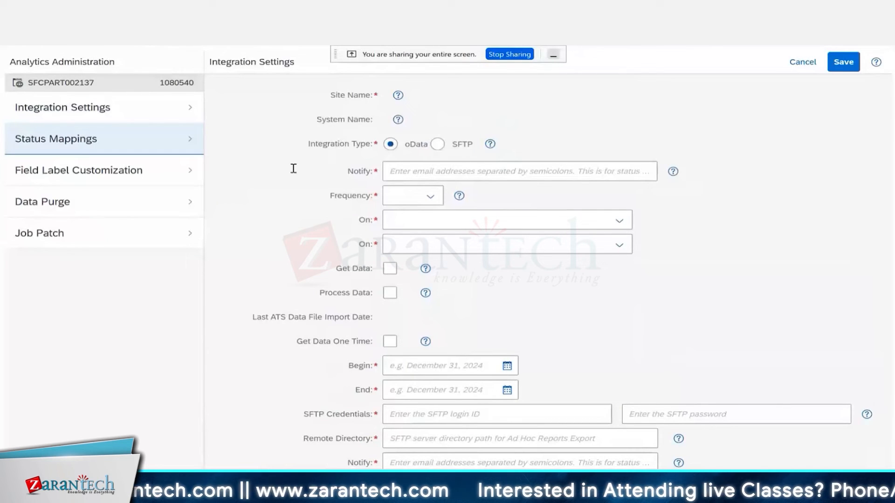
pyautogui.click(96, 135)
pyautogui.click(90, 110)
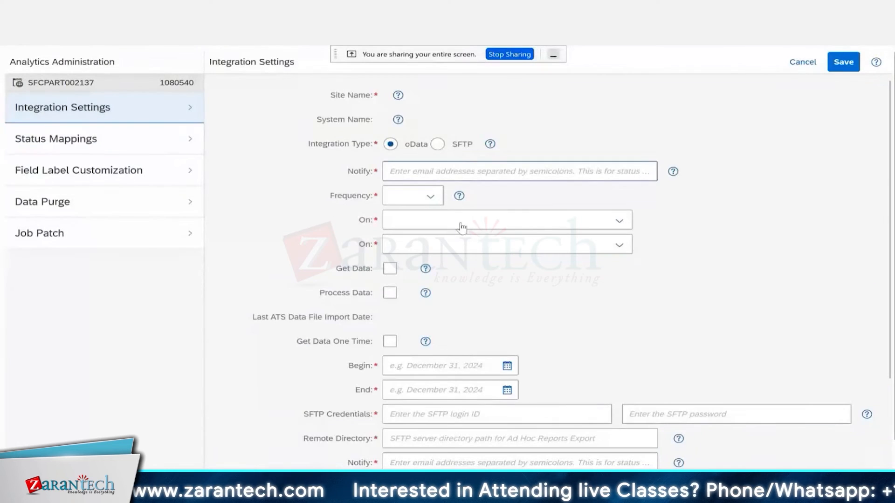
pyautogui.scroll(-3, 452, 273)
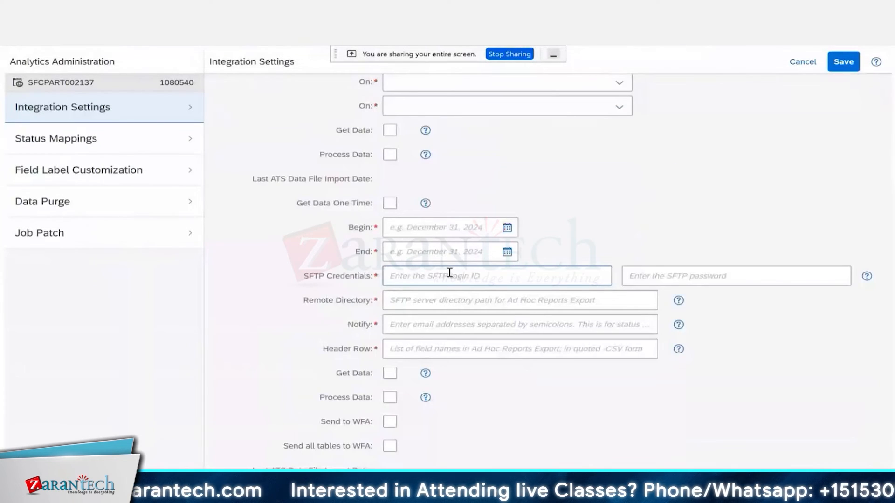
pyautogui.scroll(3, 497, 273)
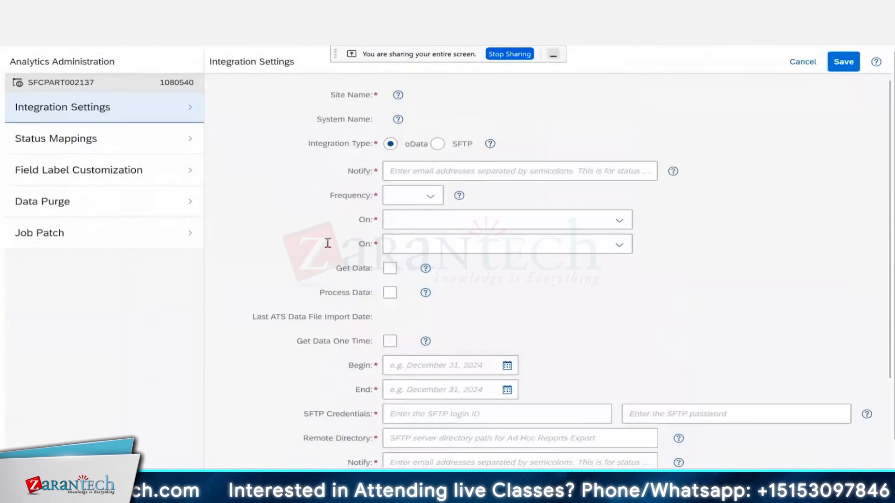
pyautogui.click(398, 94)
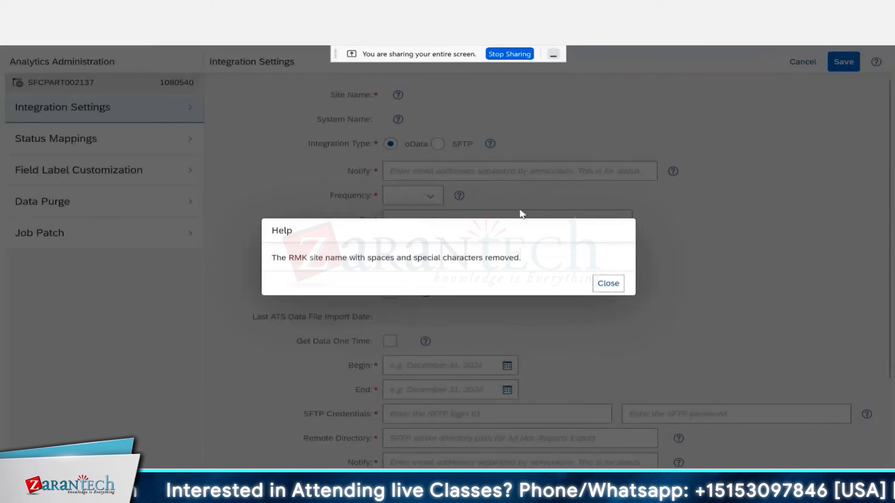
# Step: Close the Site Name help and open the Site Integrations settings under Site Configuration in the site's Career Site Builder
pyautogui.click(605, 283)
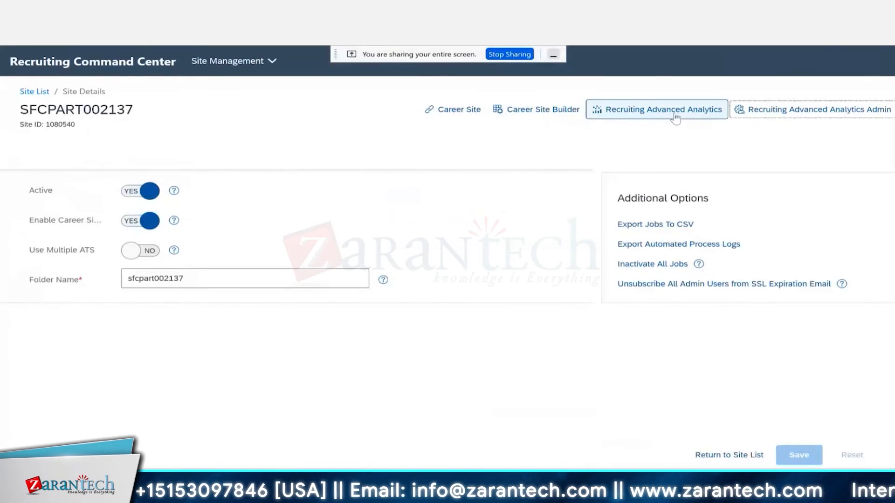
pyautogui.click(515, 115)
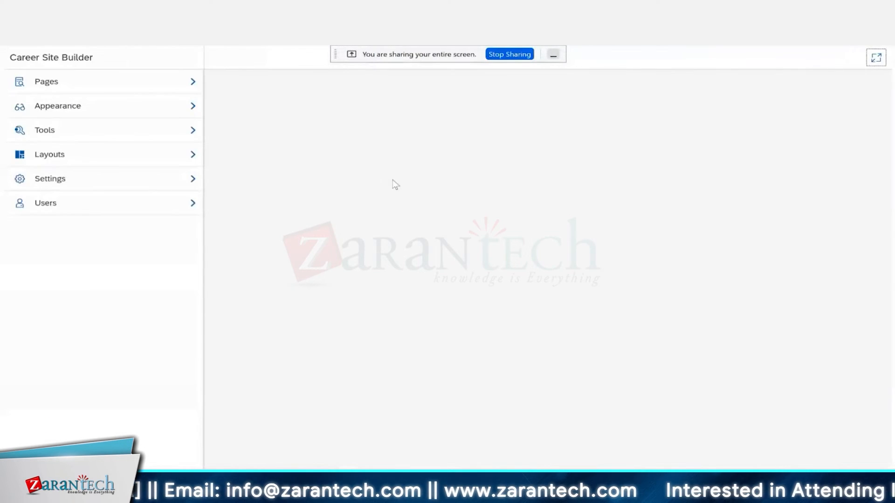
pyautogui.click(72, 181)
pyautogui.click(73, 205)
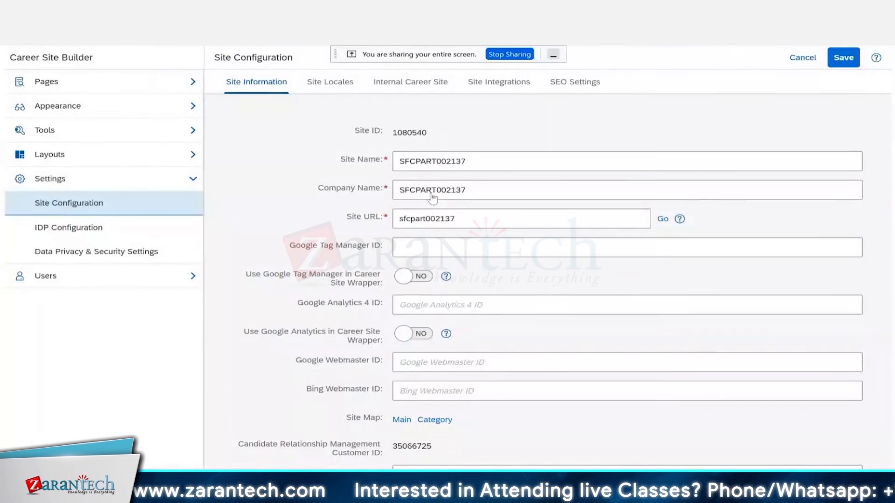
pyautogui.click(484, 84)
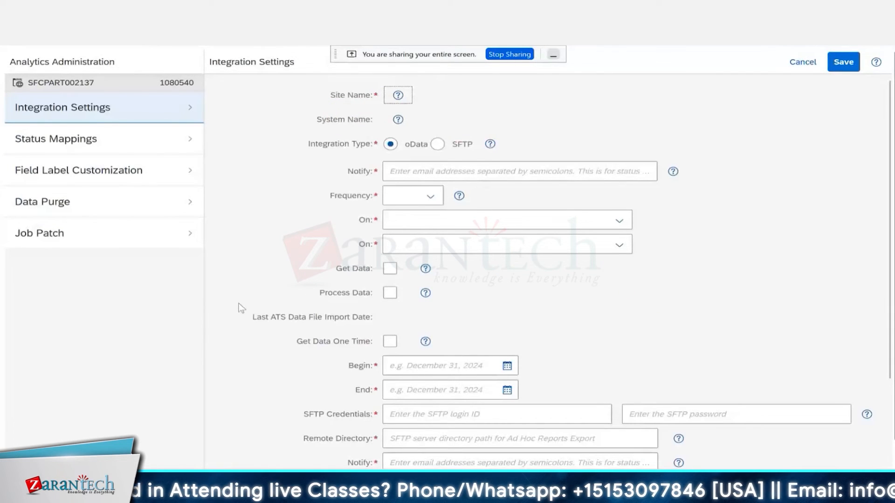
# Step: Revisit Integration Settings in Analytics Administration, and return through the open pages to Career Site Builder's Site Integrations
pyautogui.click(71, 114)
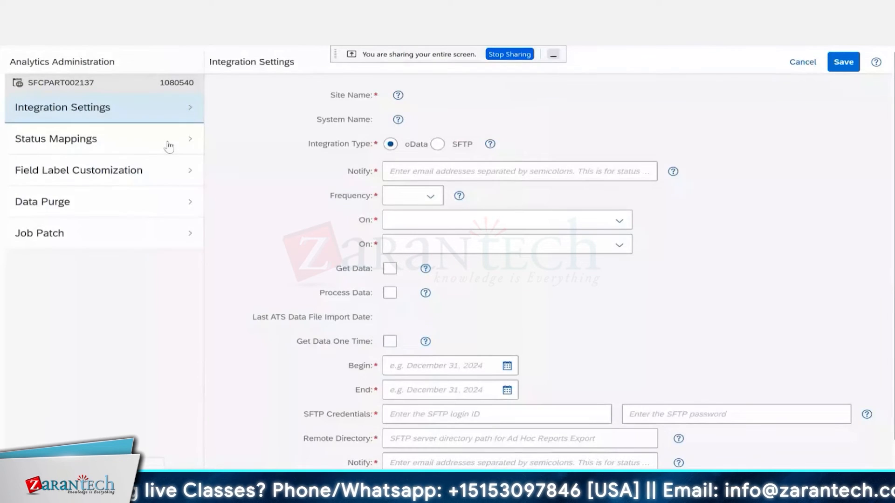
pyautogui.click(462, 55)
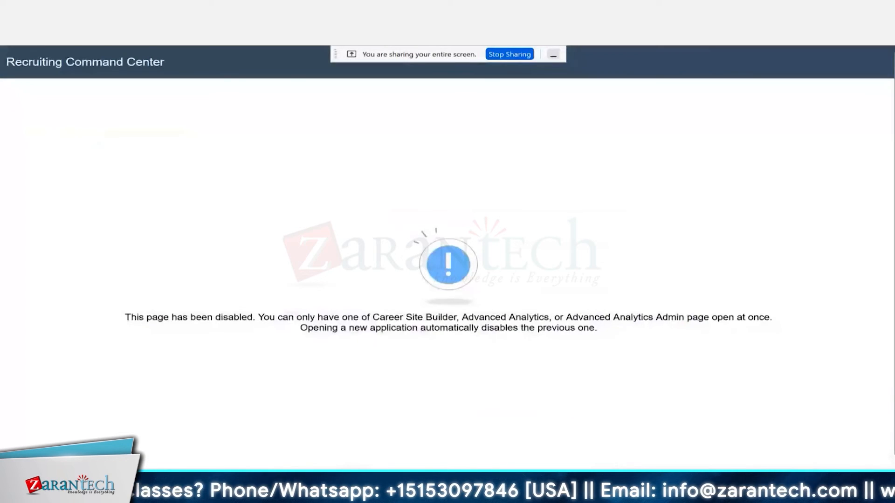
pyautogui.click(205, 45)
pyautogui.click(321, 46)
pyautogui.click(93, 45)
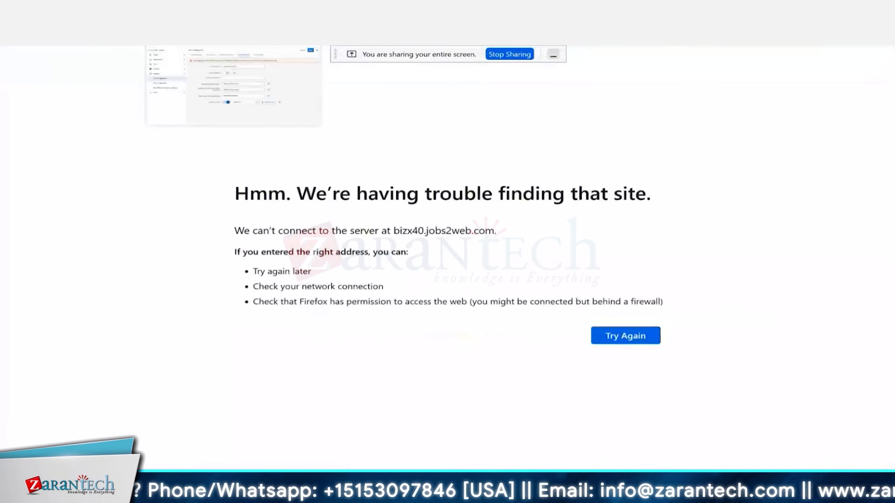
pyautogui.click(233, 45)
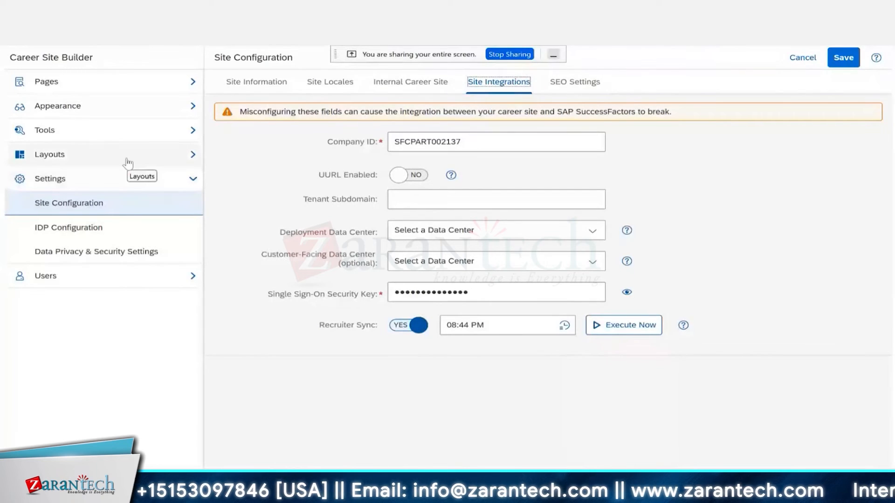
# Step: Go back to the site's details in Recruiting Command Center and reopen Recruiting Advanced Analytics Admin
pyautogui.click(122, 45)
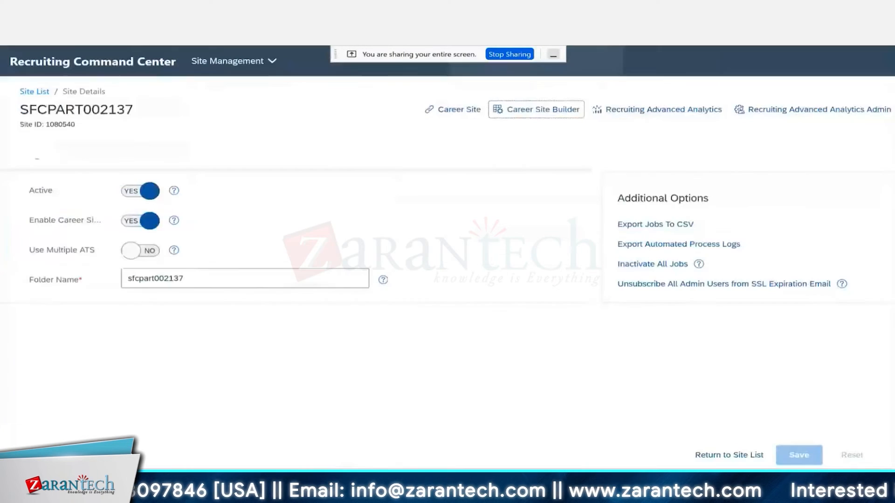
pyautogui.click(881, 107)
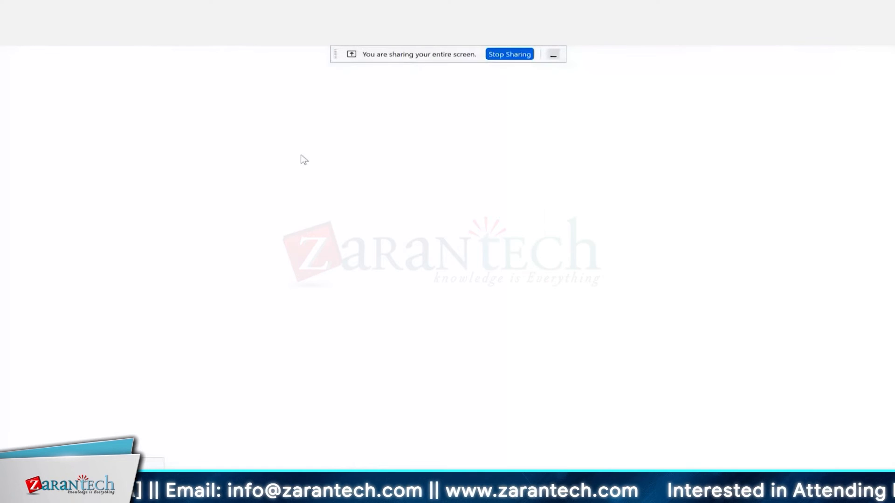